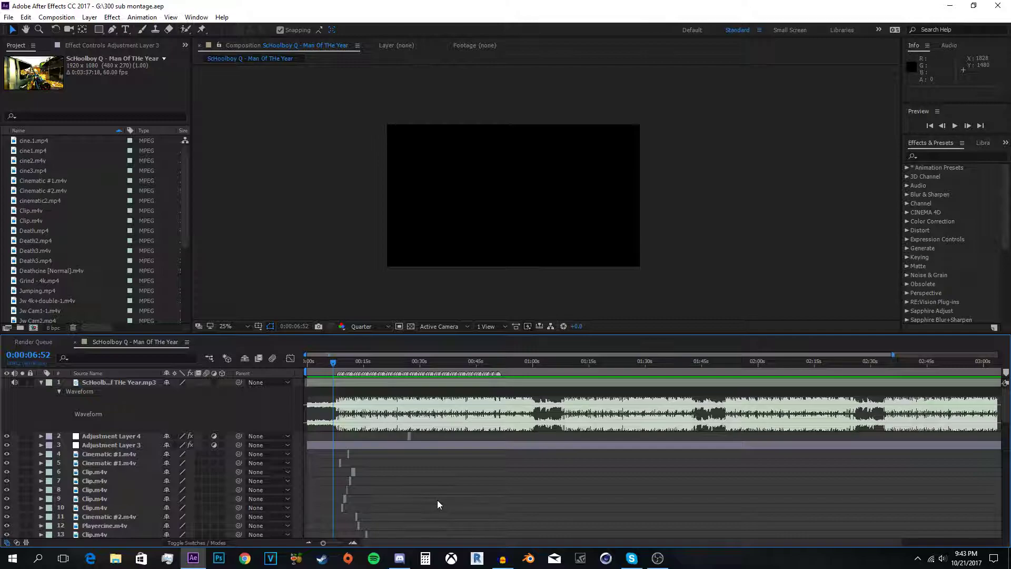
- Play a preview of the montage and stop it
scroll(438, 501, "down", 10)
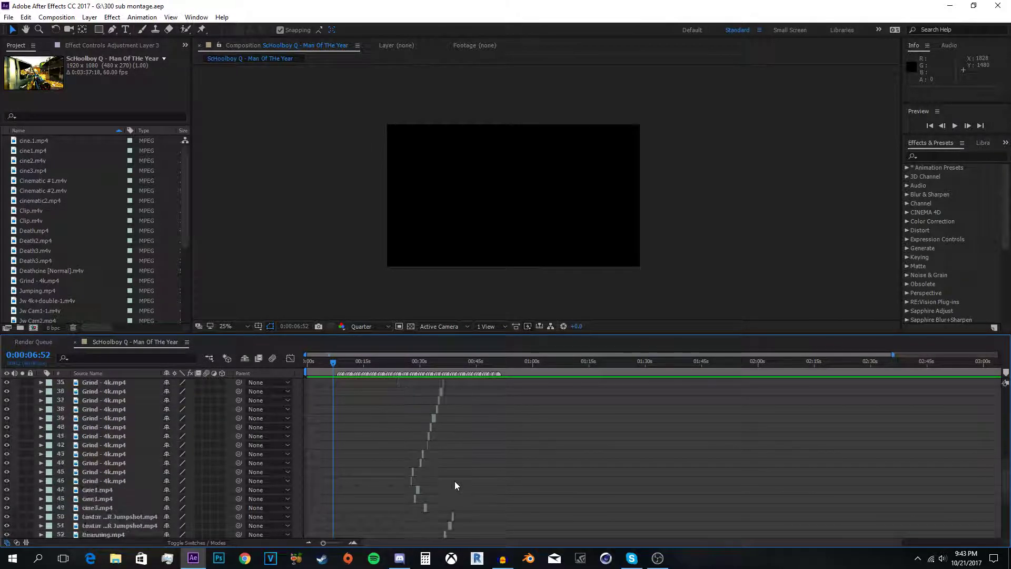
scroll(456, 486, "down", 7)
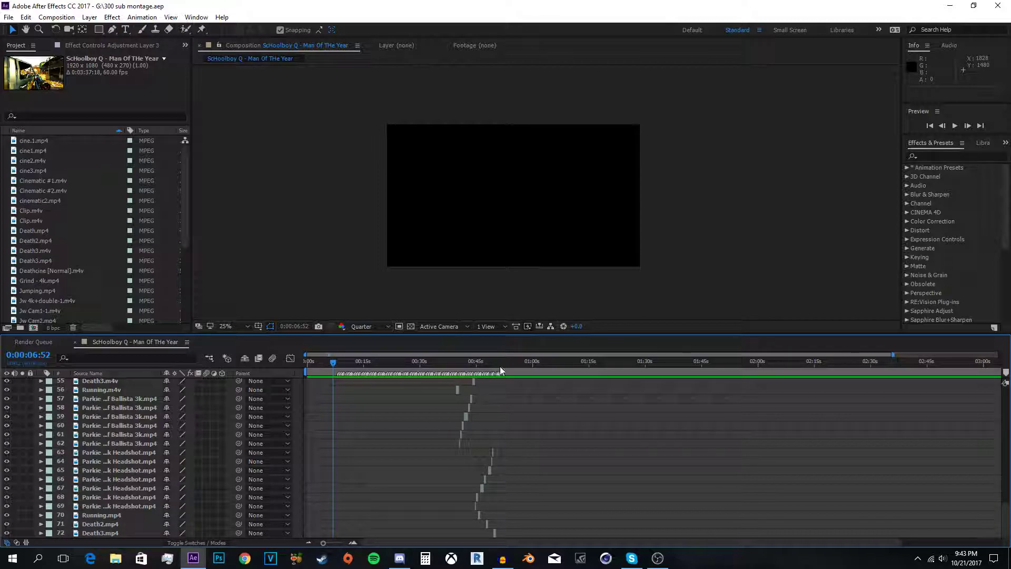
scroll(588, 400, "up", 18)
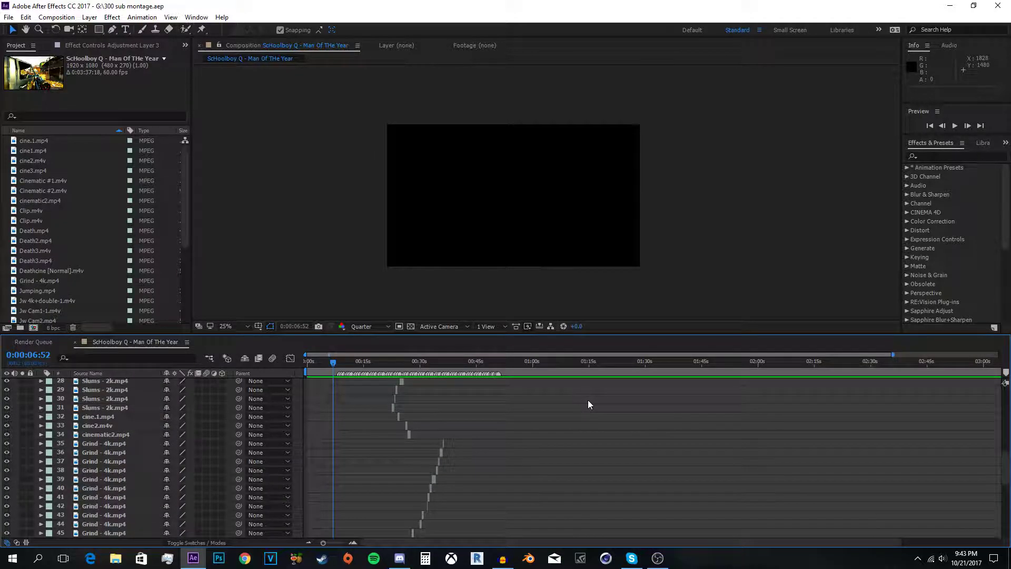
scroll(583, 399, "up", 2)
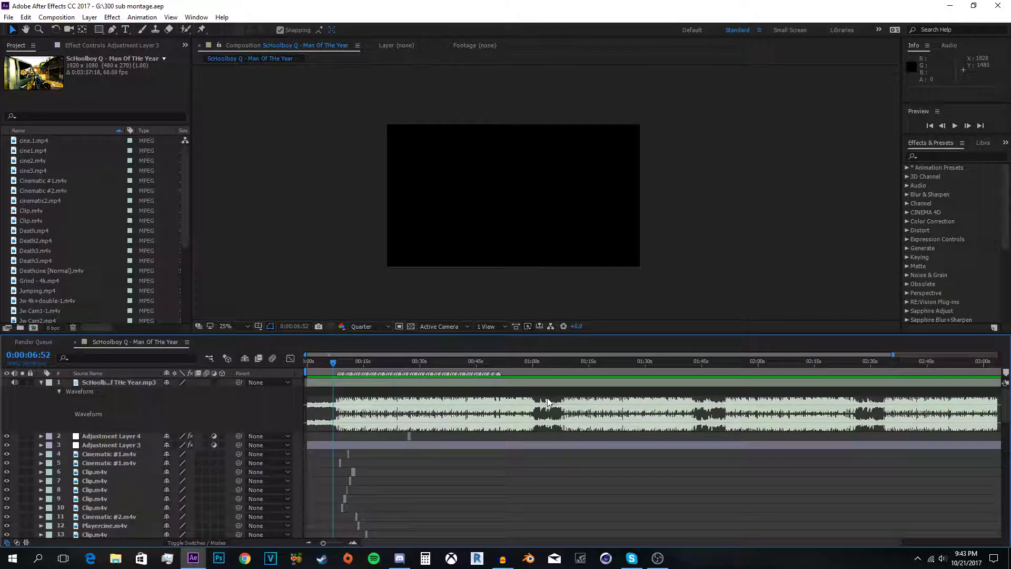
key("space")
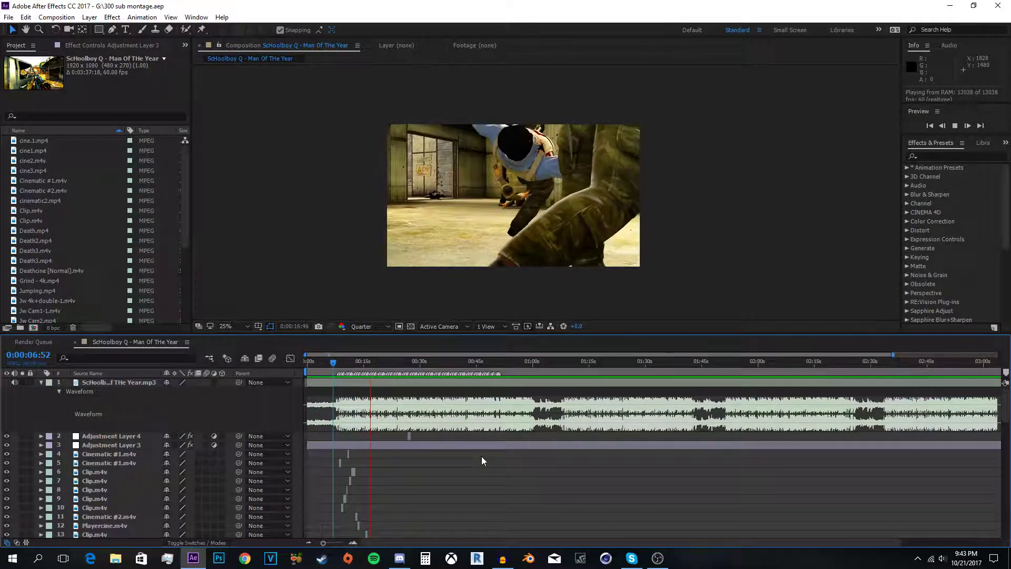
key("space")
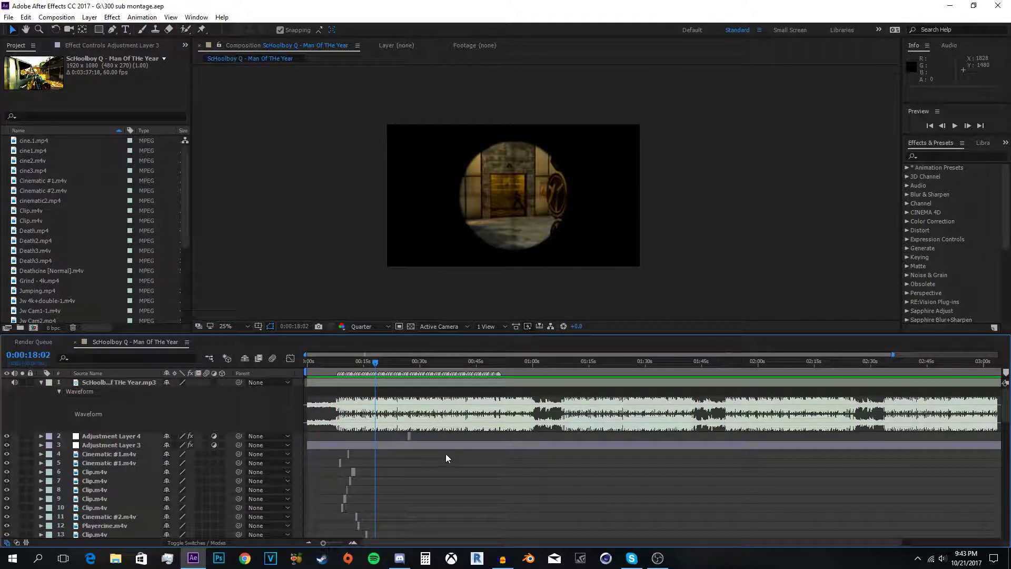
- Zoom the timeline in on the early clips and move the current time to about 0:00:08
scroll(451, 422, "up", 5)
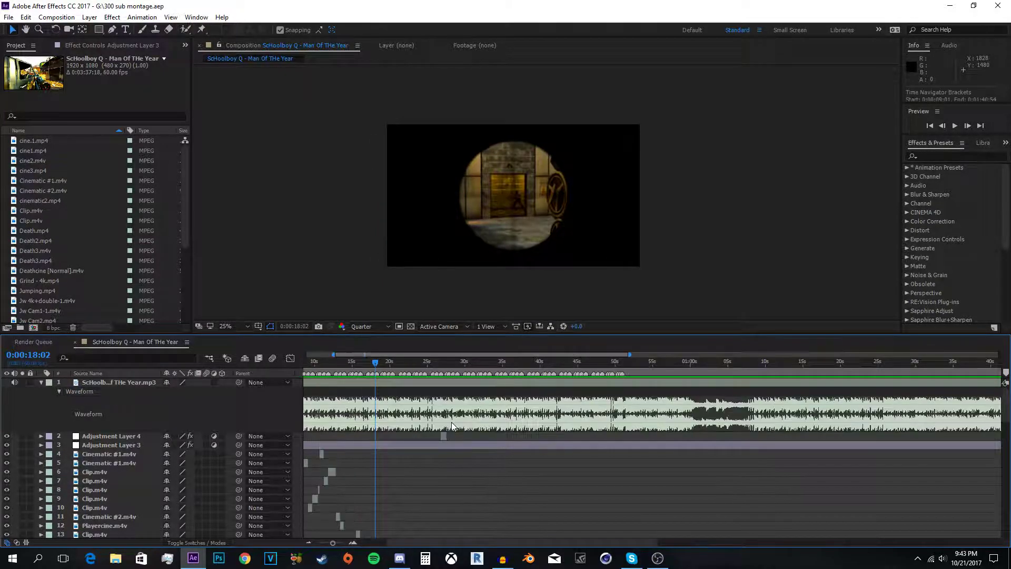
scroll(477, 473, "left", 10)
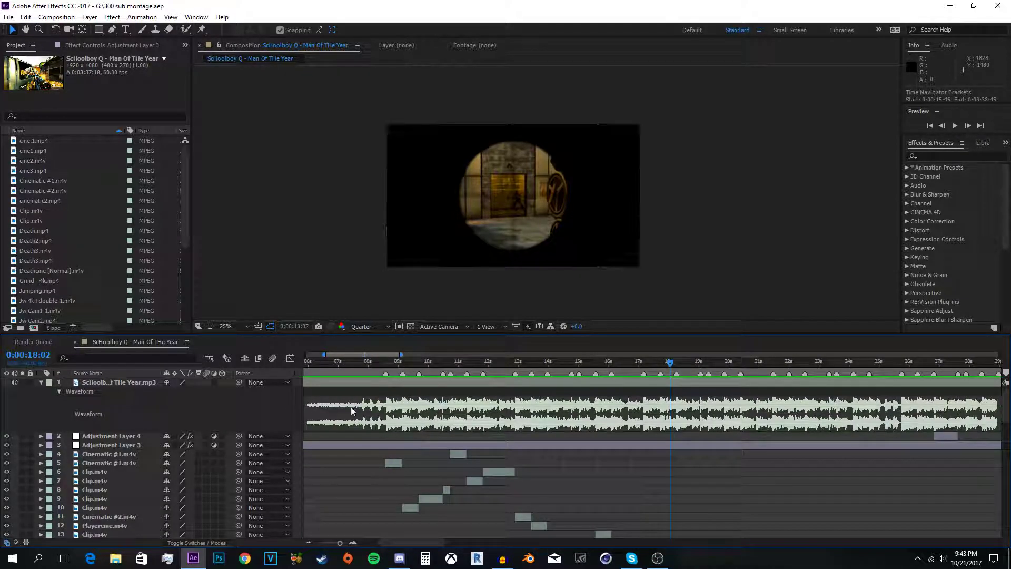
left_click(388, 362)
- Set the time to 0:00:08:49, split Adjustment Layer 3 there, then undo the split
left_click_drag(387, 362, 395, 363)
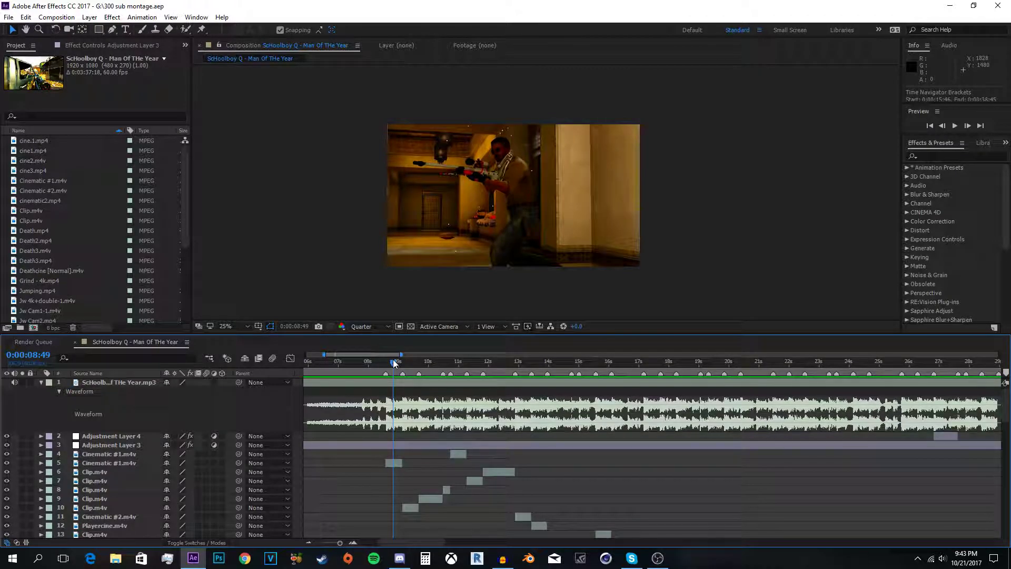
left_click(429, 445)
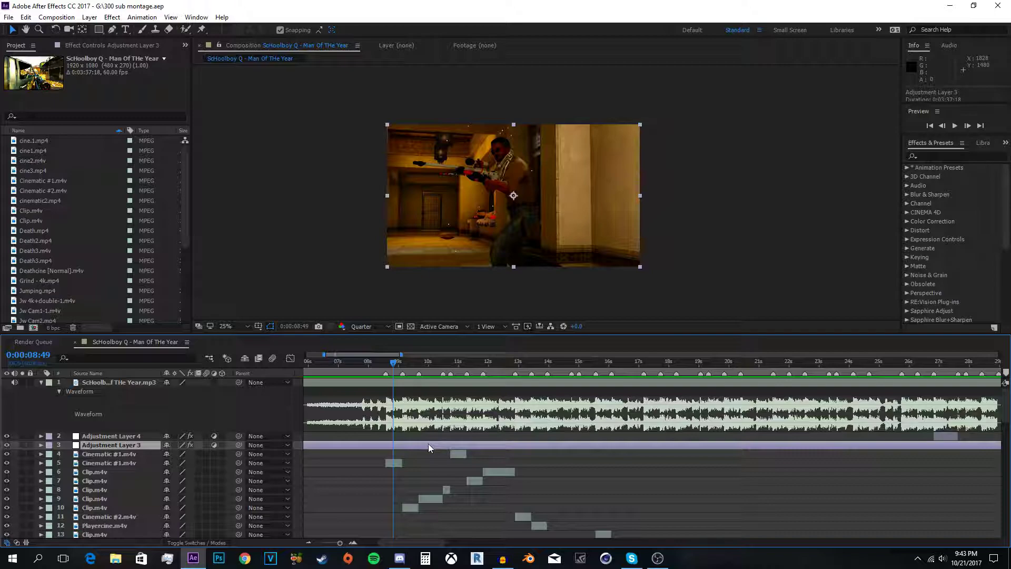
key("ctrl+shift+d")
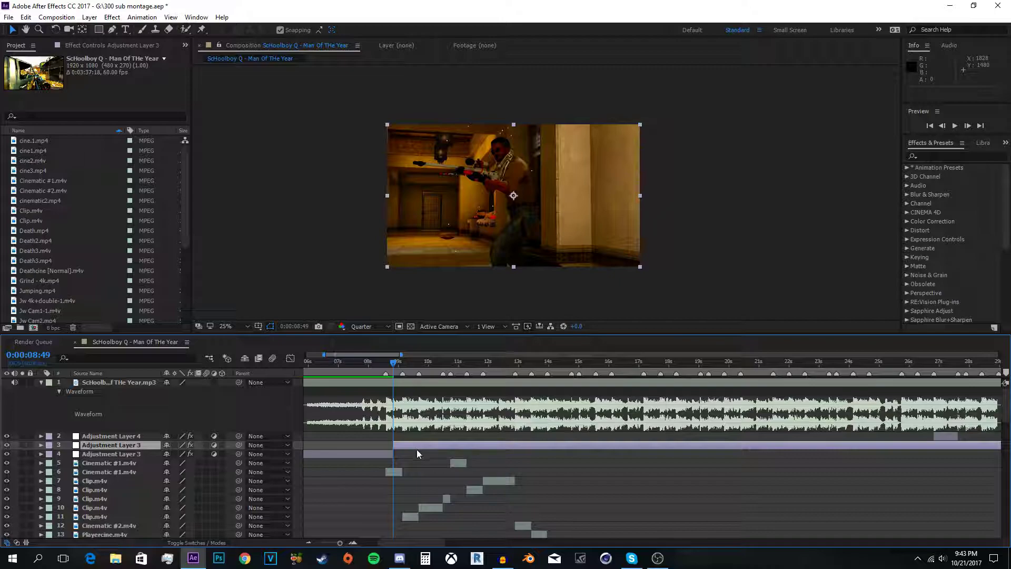
left_click(362, 455)
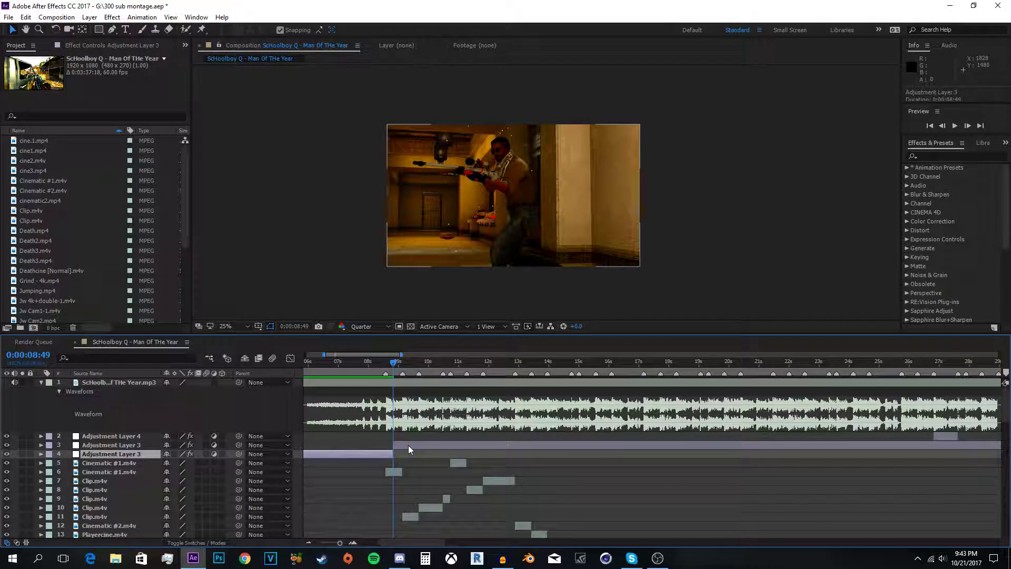
key("ctrl+z")
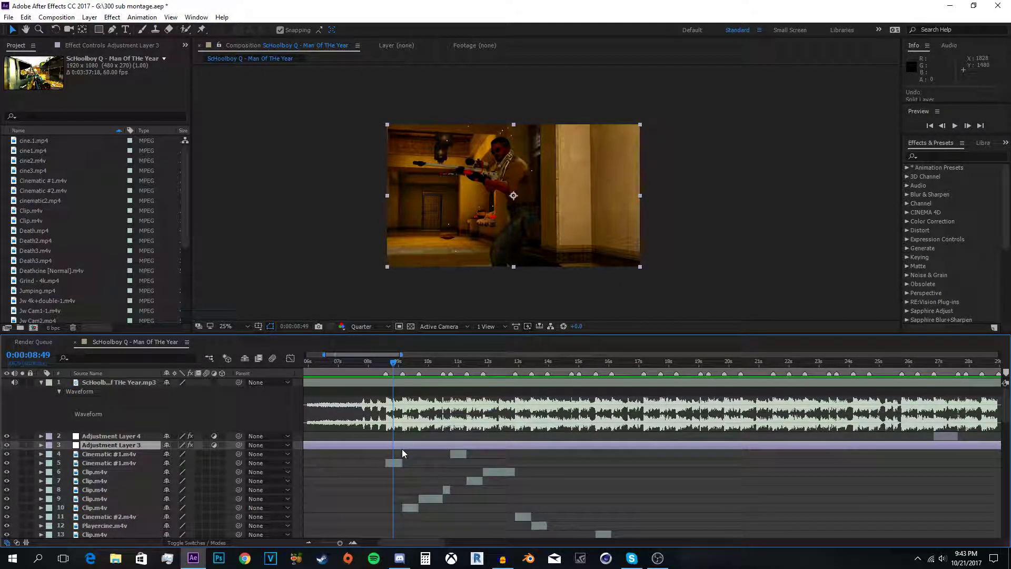
- Start a new empty project in place of the montage, and browse File Explorer to drive E:
left_click(9, 17)
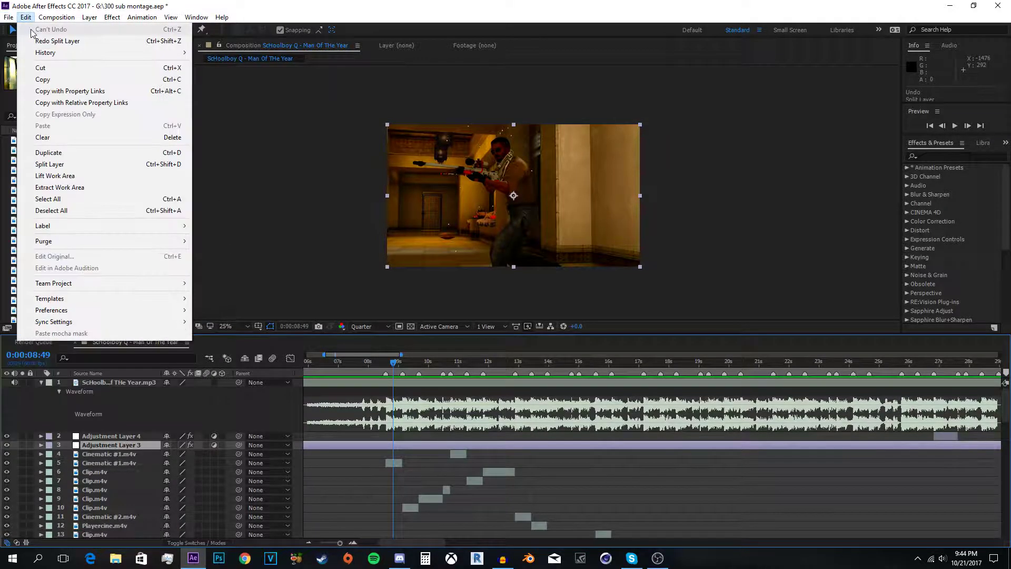
mouse_move(130, 31)
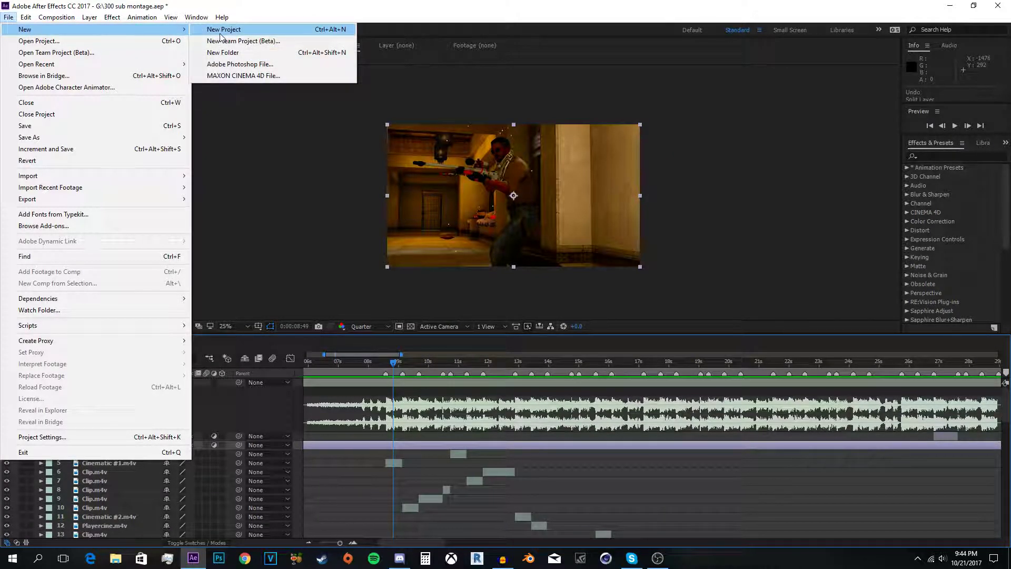
left_click(221, 31)
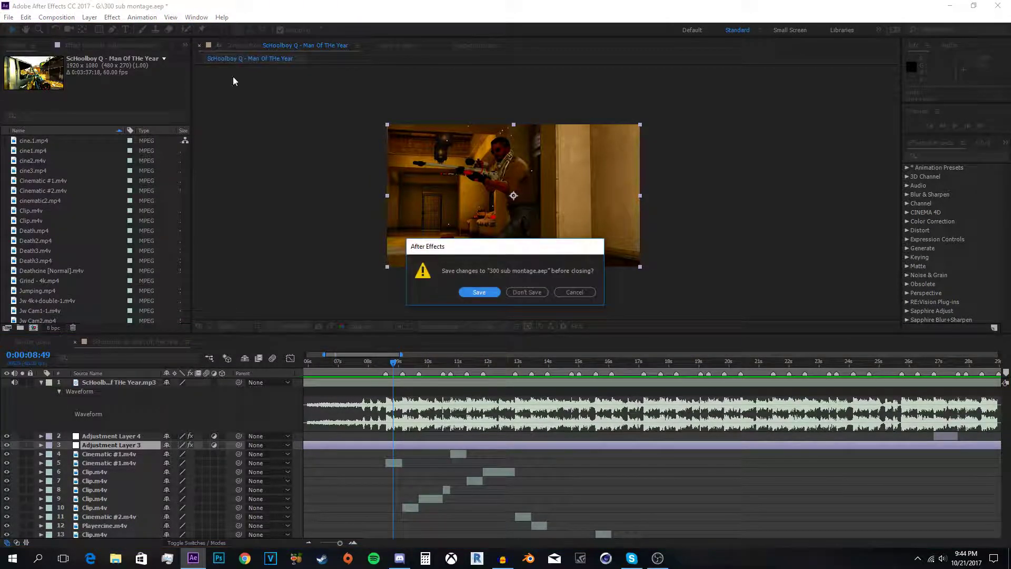
left_click(527, 293)
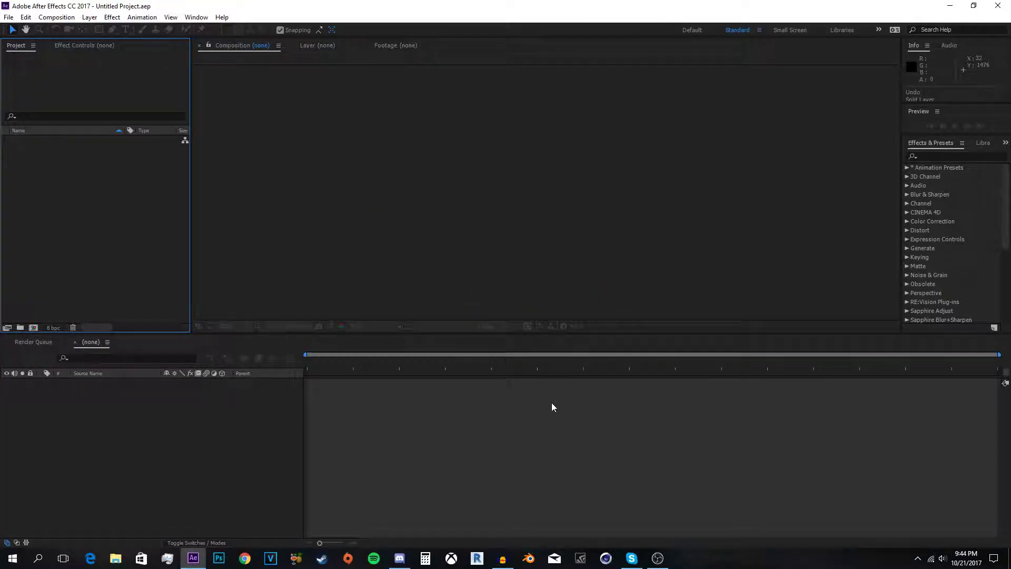
left_click(115, 558)
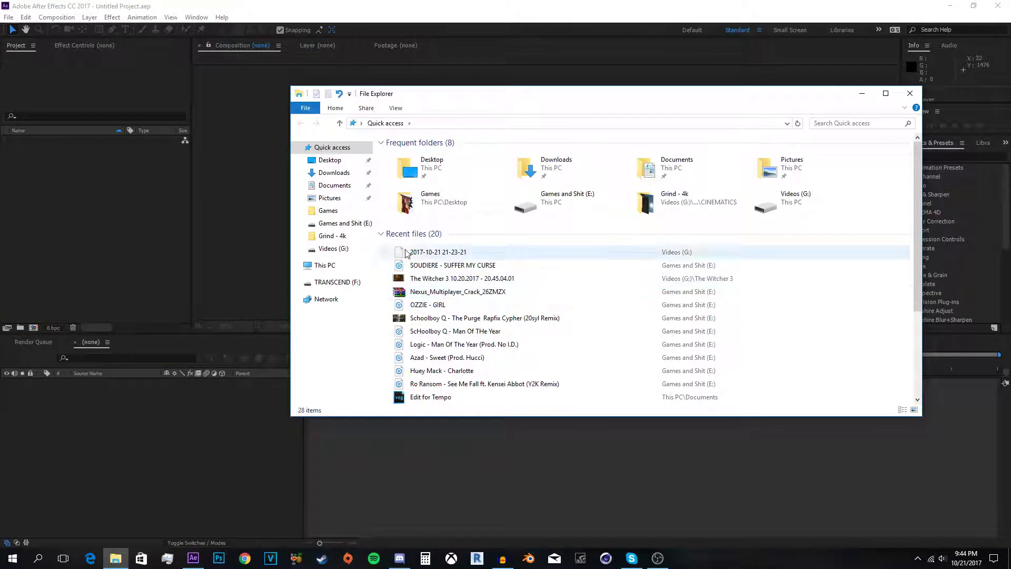
left_click(342, 223)
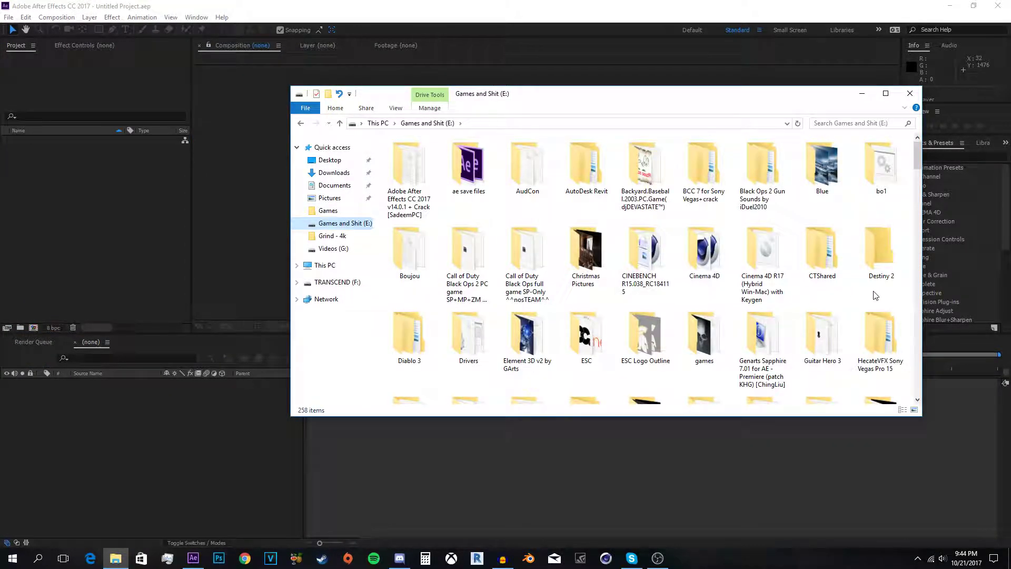
- Drag THEY. - Africa.mp3 from drive E: into the Project panel, then switch Explorer to Videos (G:)
scroll(849, 306, "down", 5)
scroll(849, 305, "down", 15)
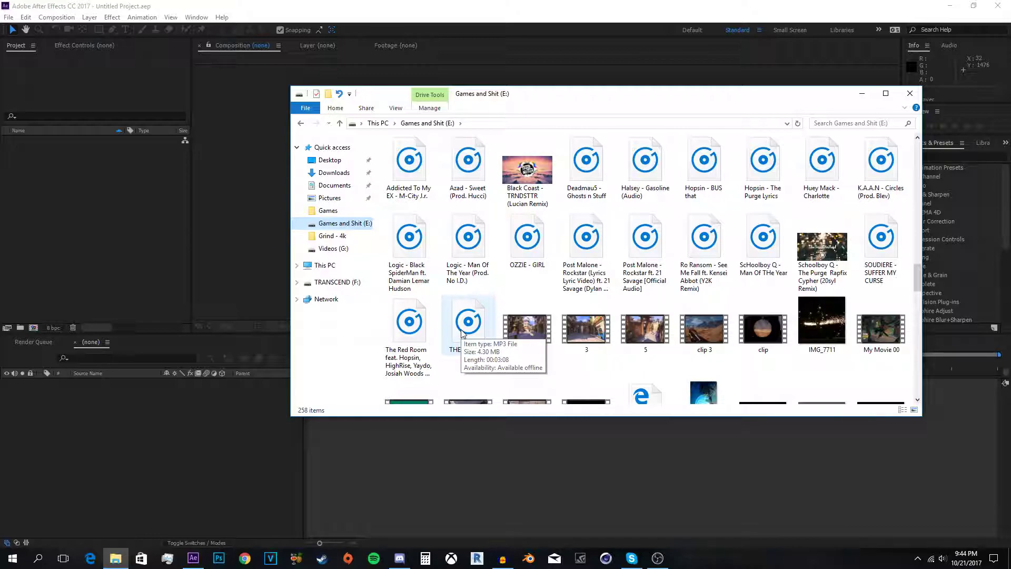
left_click_drag(462, 332, 163, 219)
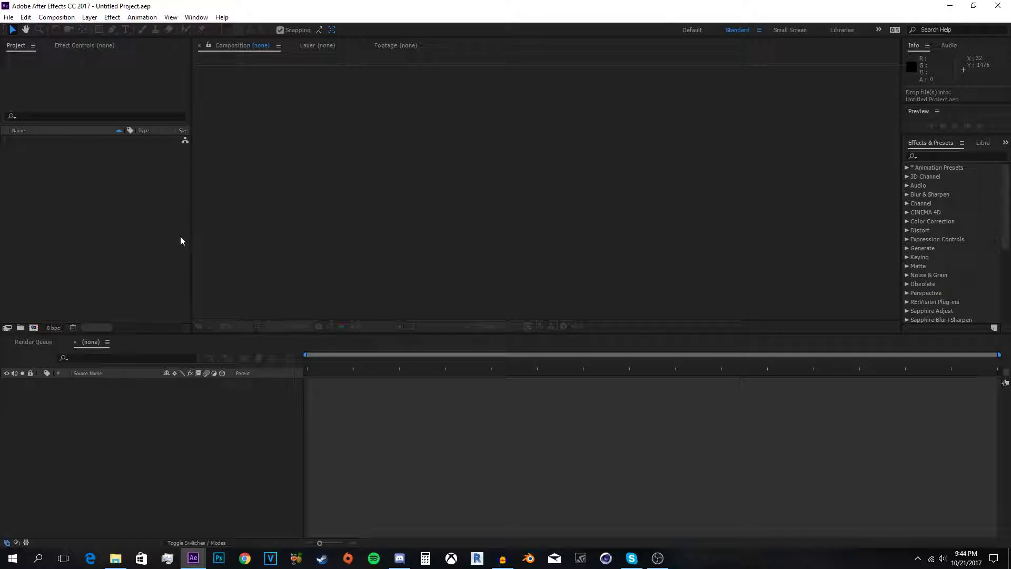
left_click(115, 558)
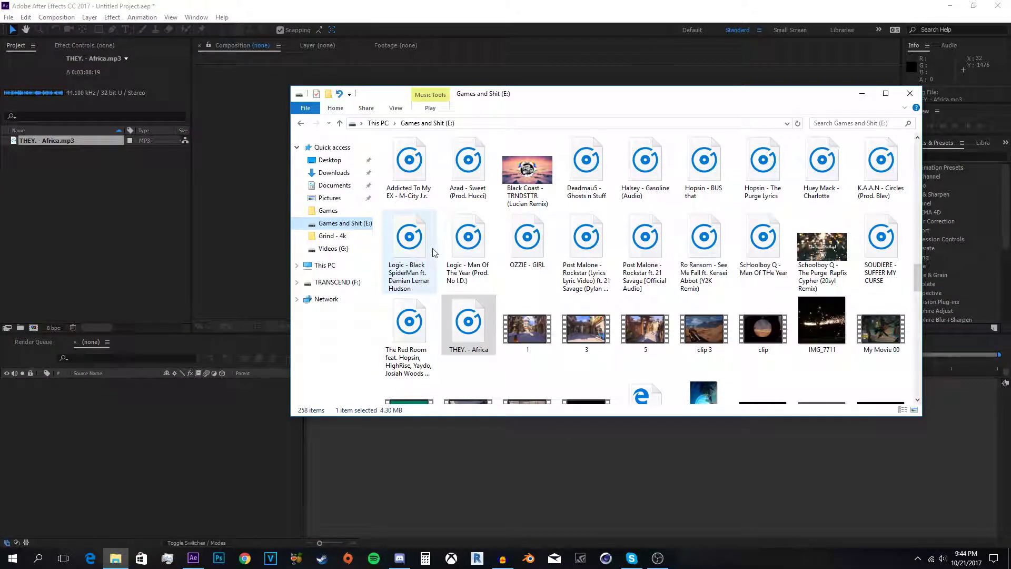
left_click(337, 248)
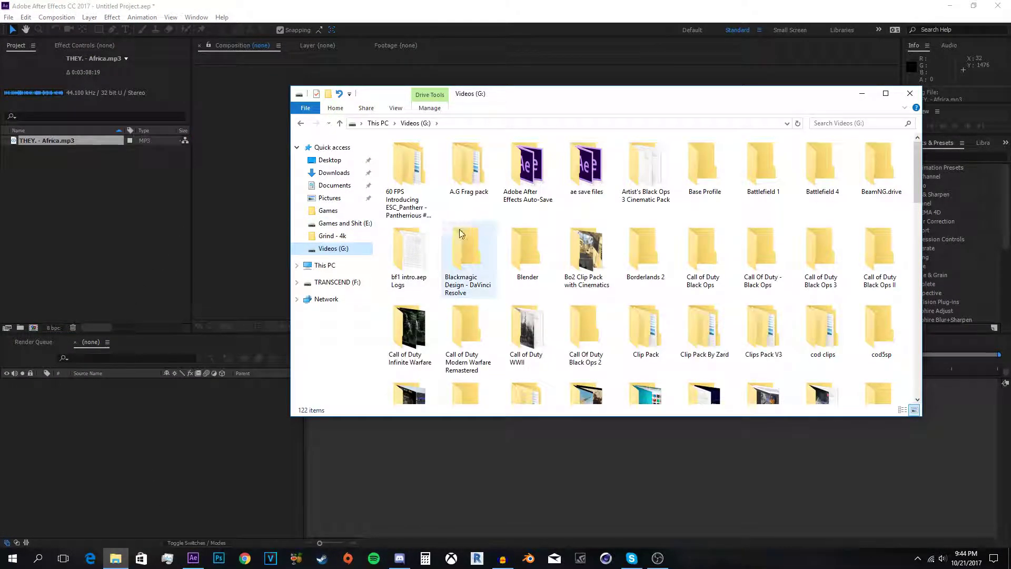
- Open cod clips on Videos (G:) and look through the Clips from Nah / Parkie Takeoff Ballista 3k folders
left_click(520, 235)
key("c")
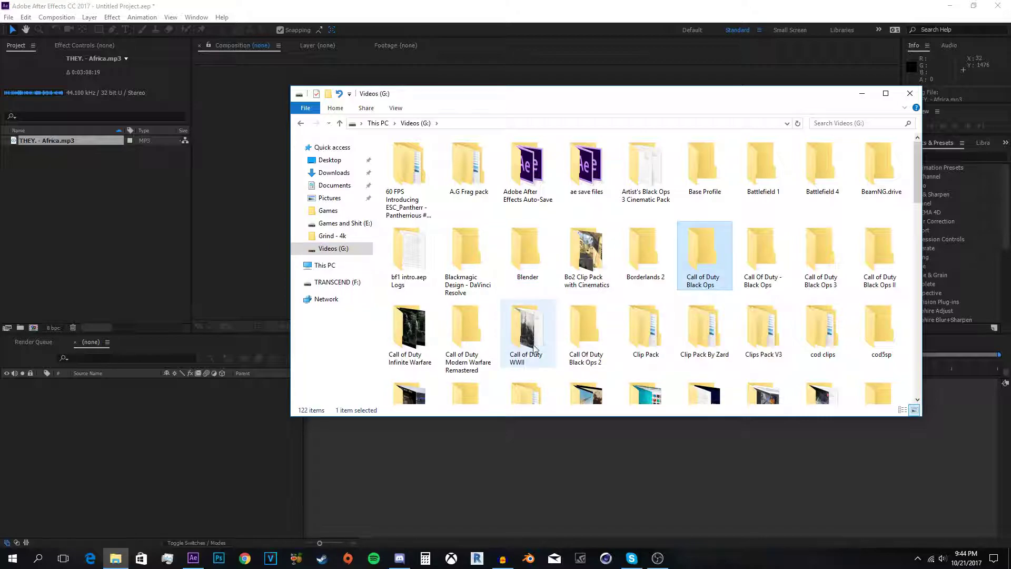
double_click(822, 330)
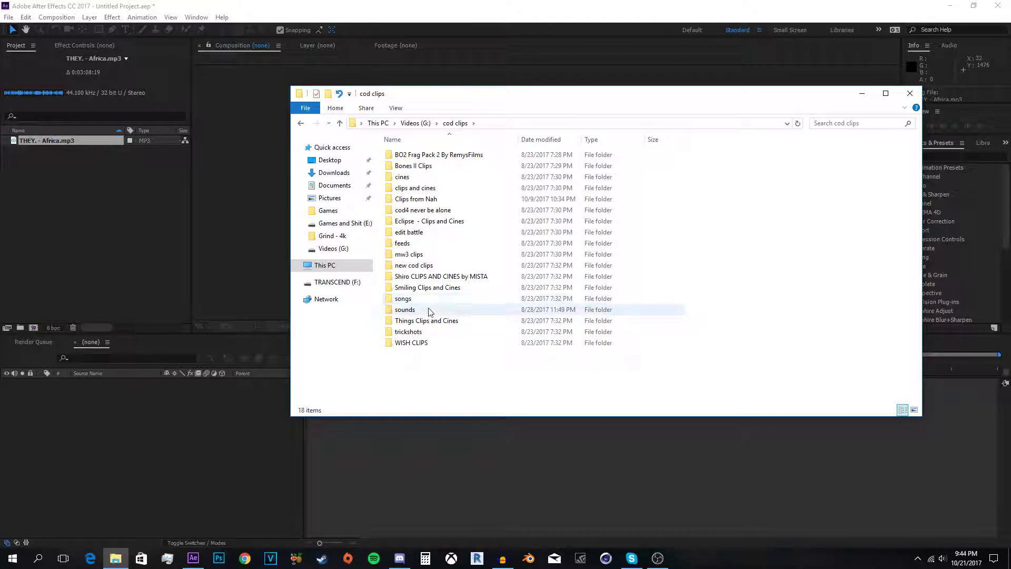
double_click(435, 199)
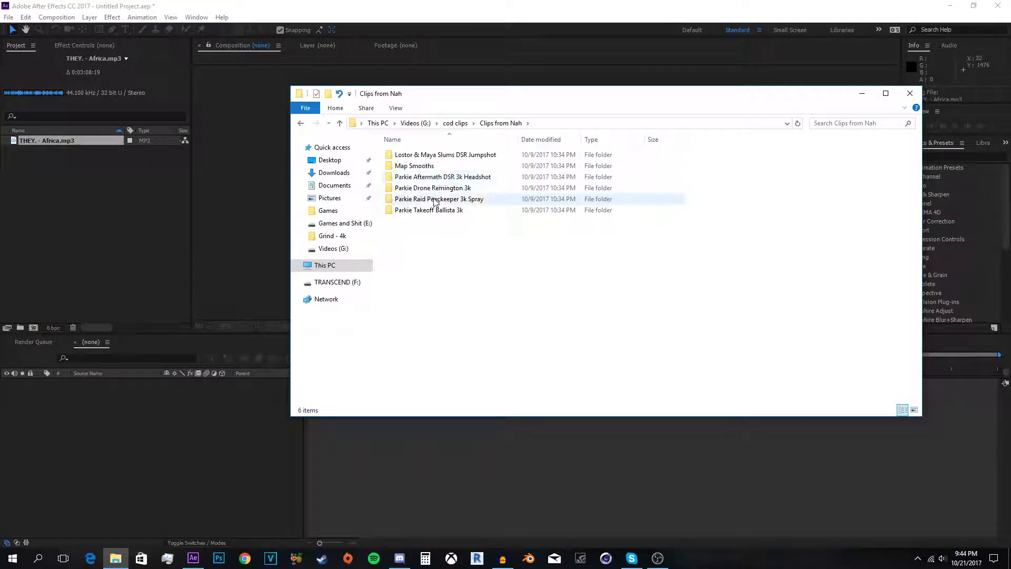
double_click(433, 210)
double_click(430, 157)
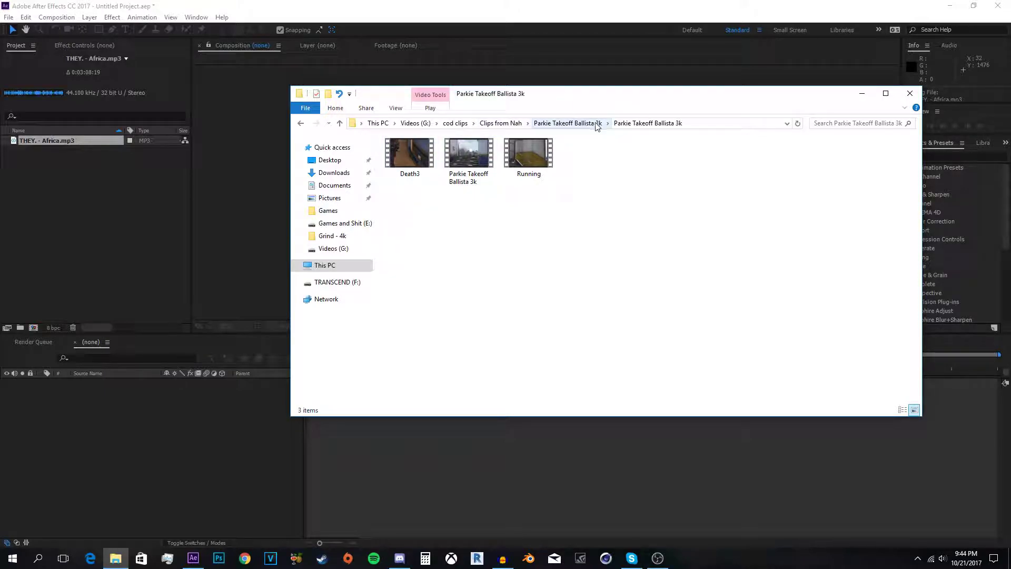
left_click(574, 122)
left_click(500, 124)
left_click(455, 123)
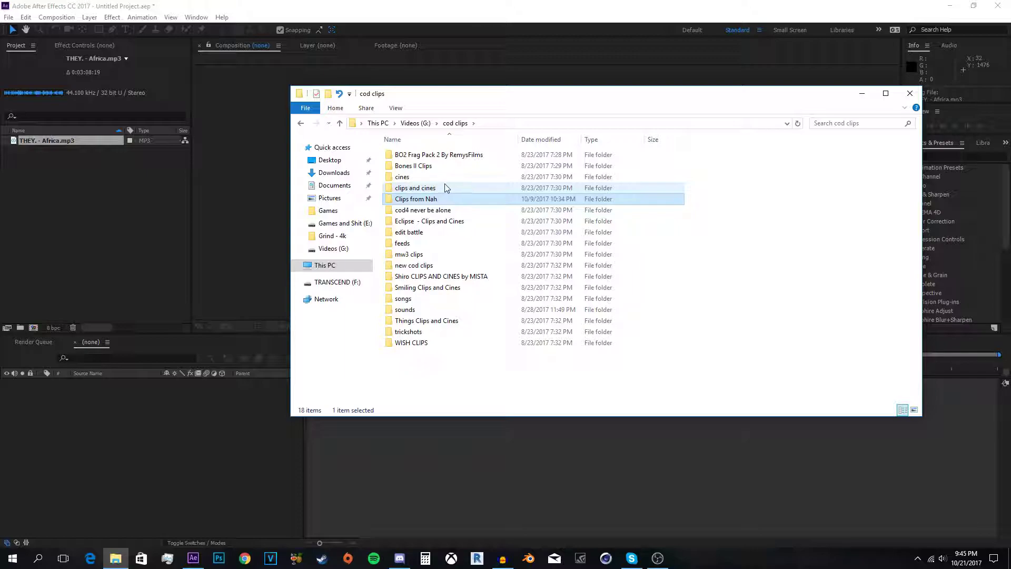
- Look through the BO2 Frag Pack 2 and Bones II Clips folders, returning to cod clips
double_click(442, 154)
double_click(442, 154)
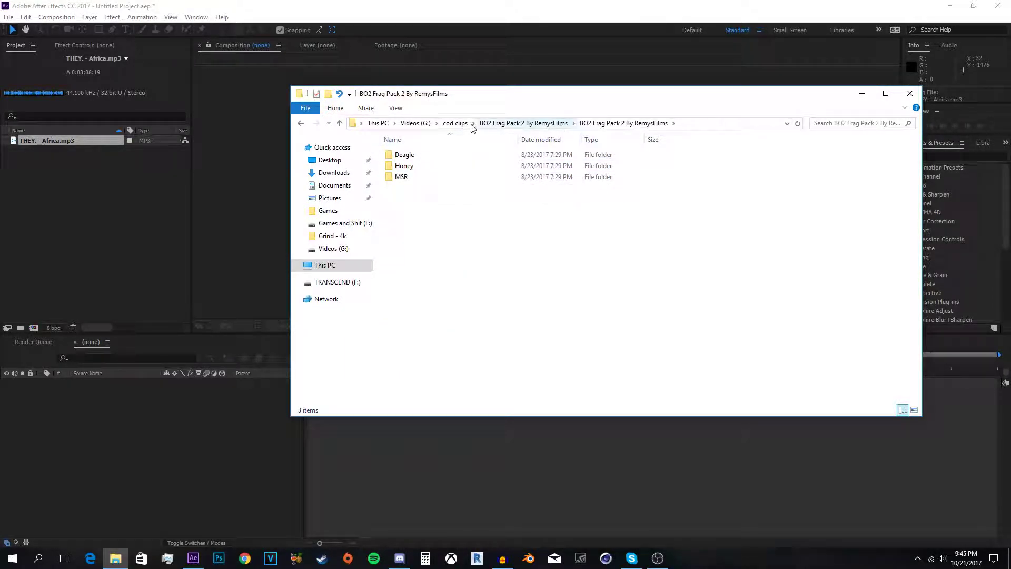
left_click(455, 123)
double_click(413, 166)
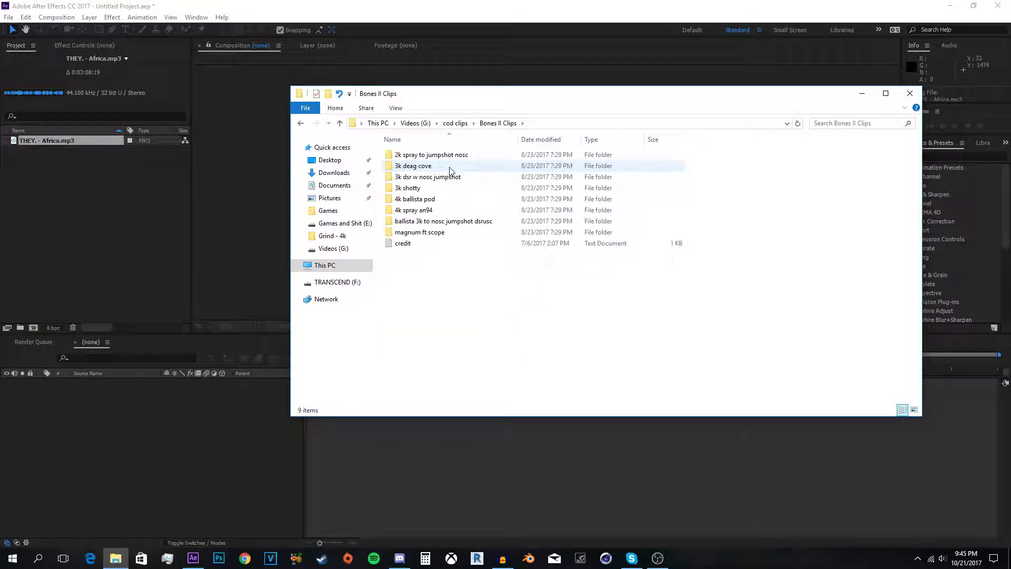
double_click(444, 222)
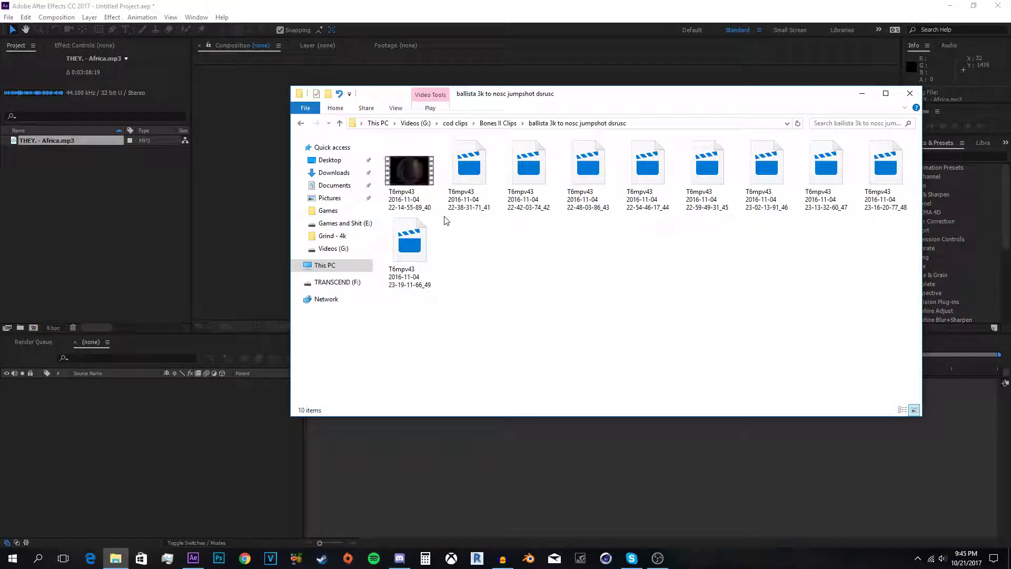
left_click(498, 123)
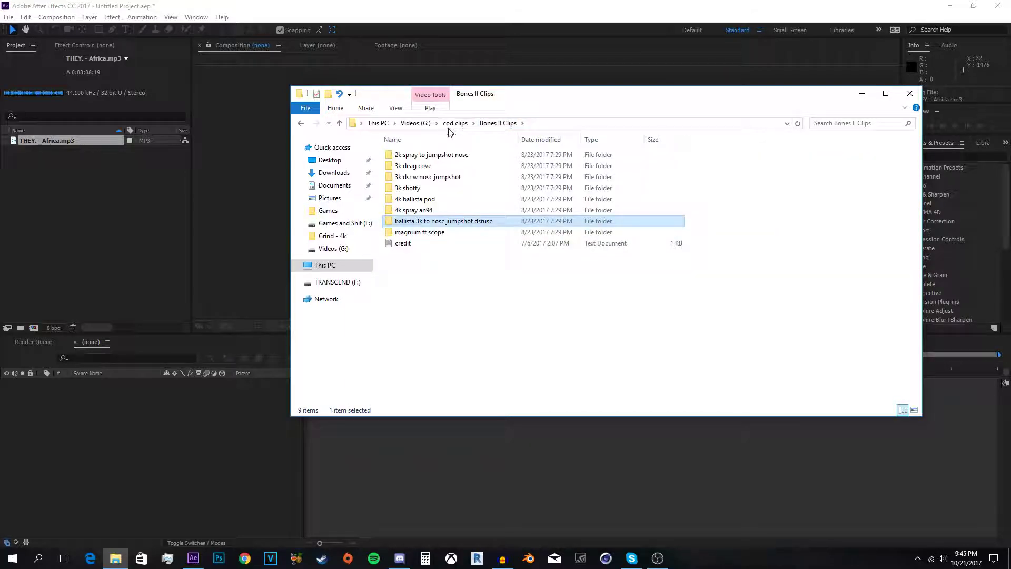
left_click(453, 124)
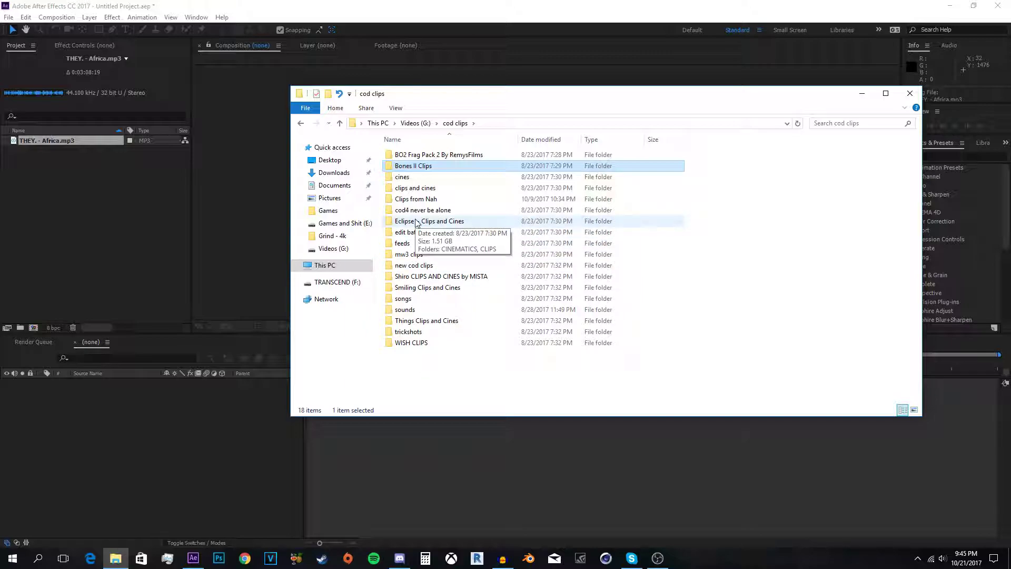
- Open Eclipse - Clips and Cines > CLIPS and drag Slums - 2k into the project
double_click(414, 188)
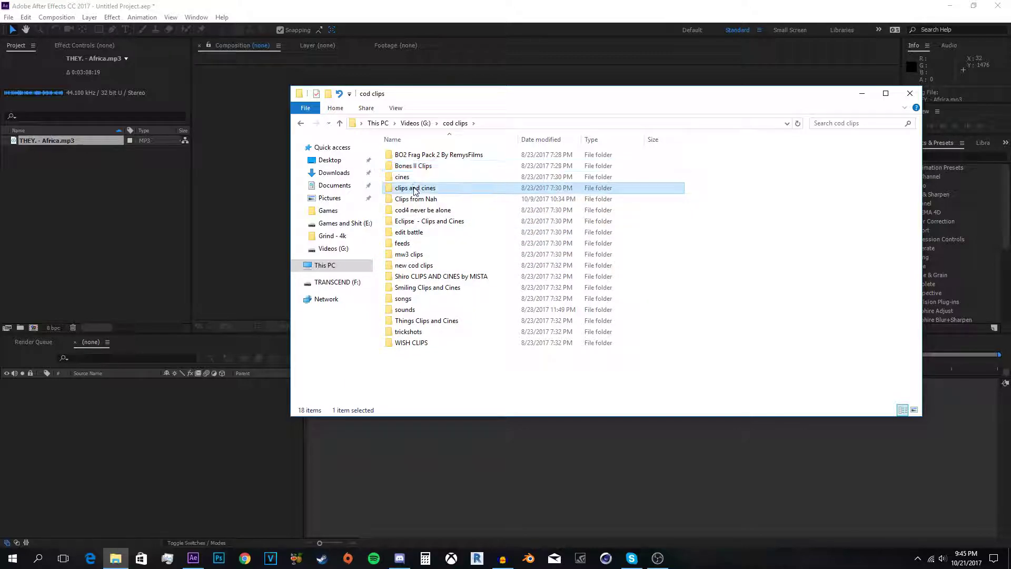
left_click(455, 123)
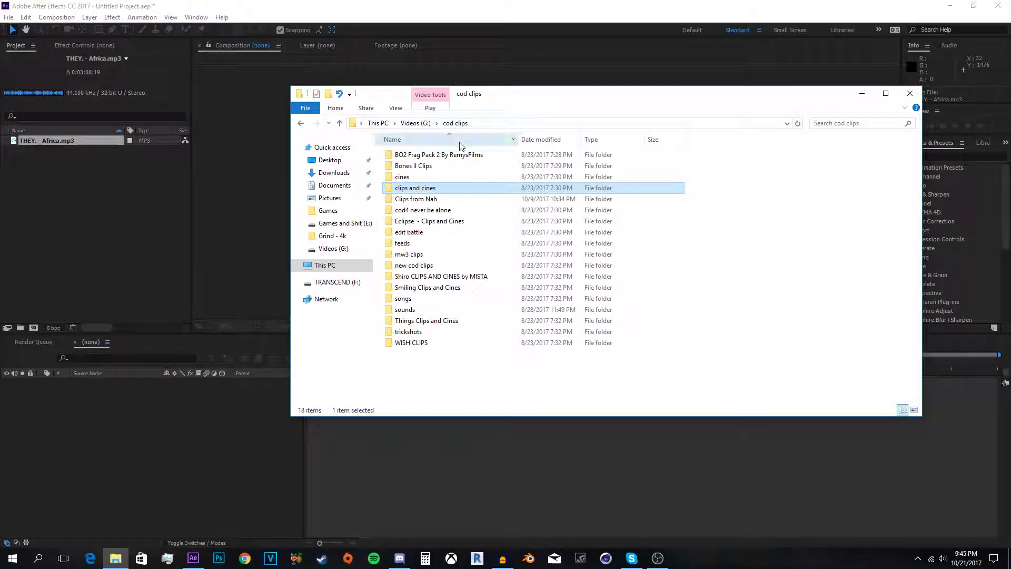
double_click(437, 221)
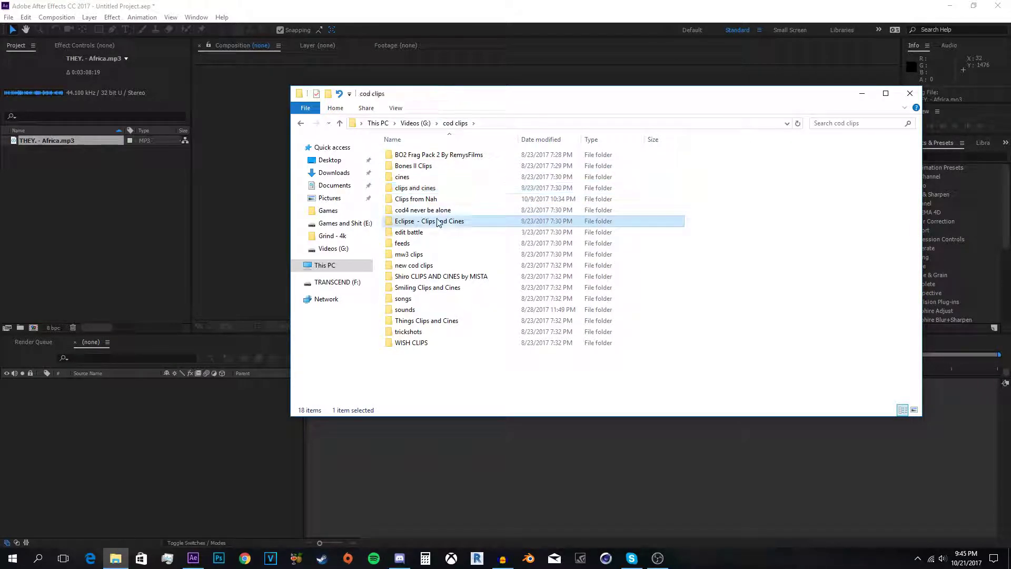
double_click(410, 158)
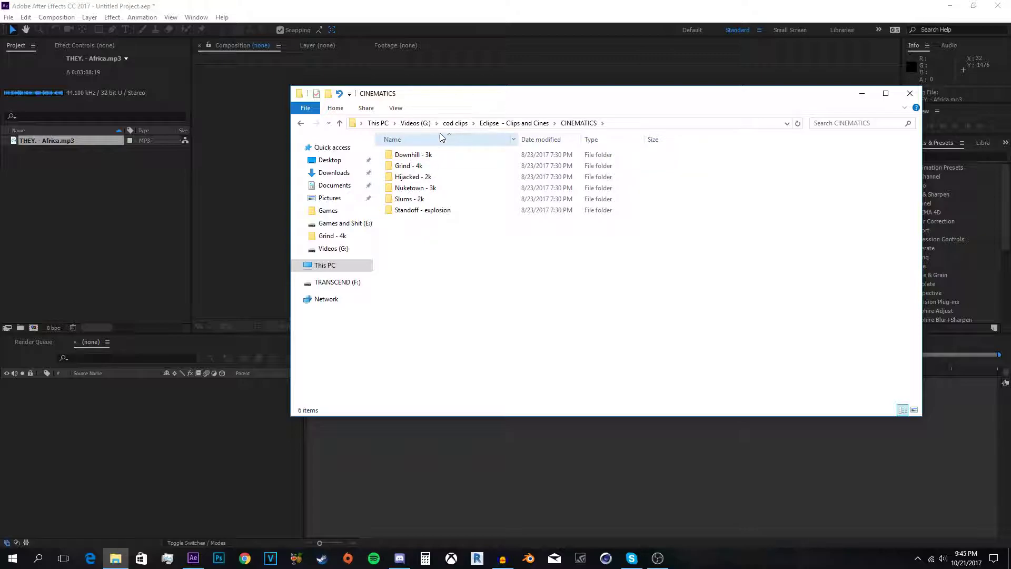
left_click(513, 123)
double_click(405, 166)
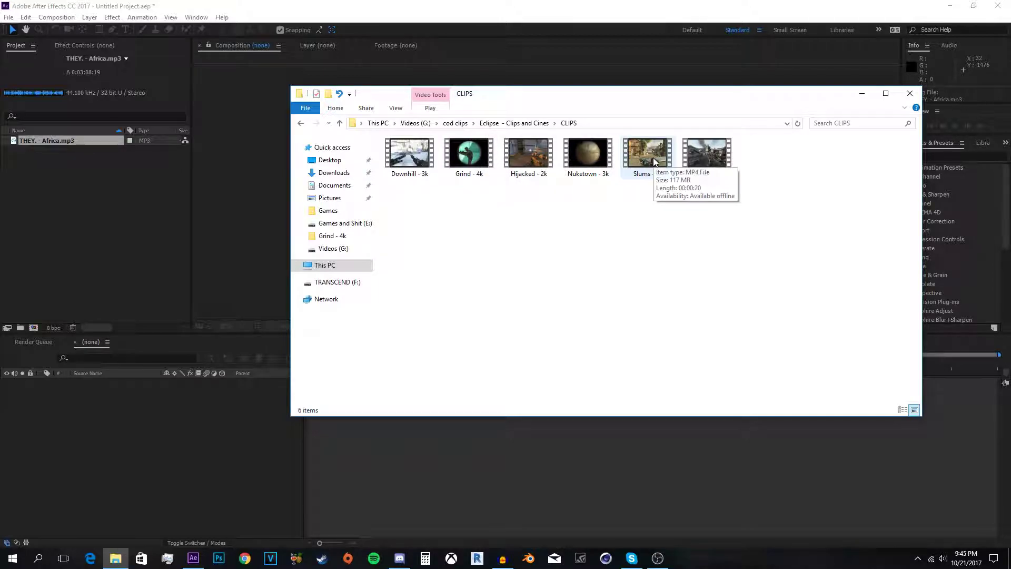
left_click_drag(653, 157, 118, 234)
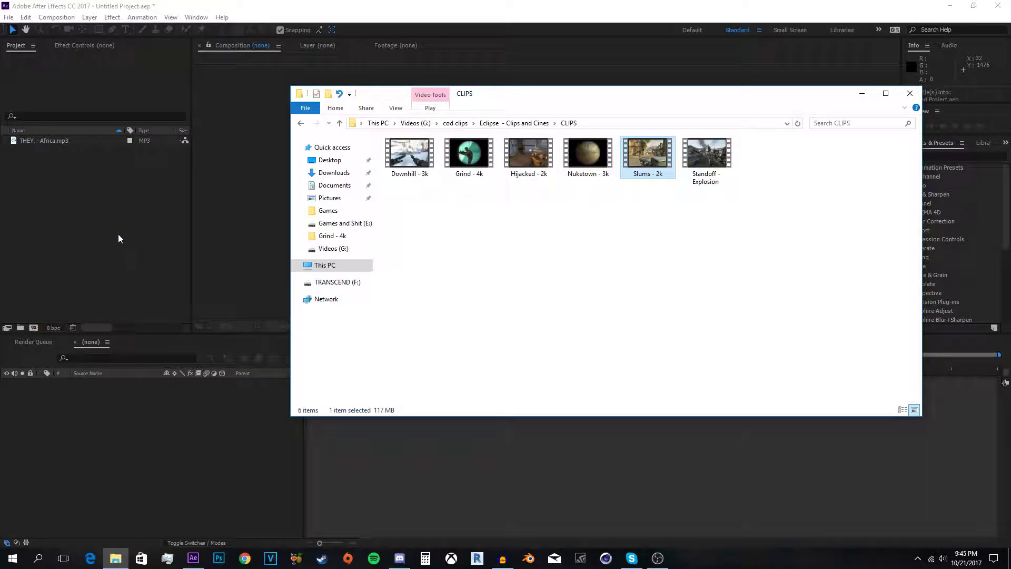
- Import cine.1 and cine2 from the CINEMATICS > Slums - 2k folder into the project
key("alt+Tab")
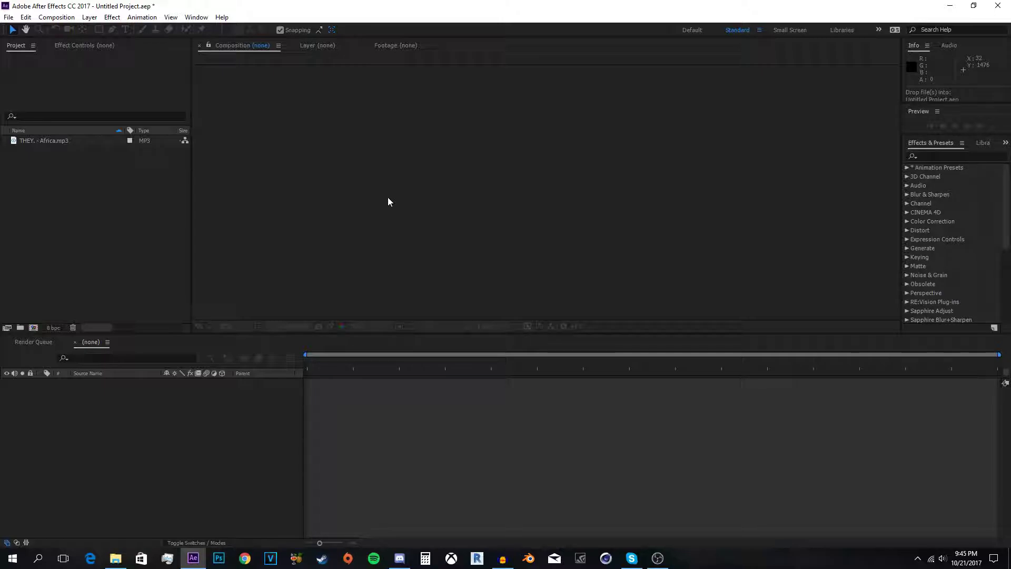
left_click(122, 561)
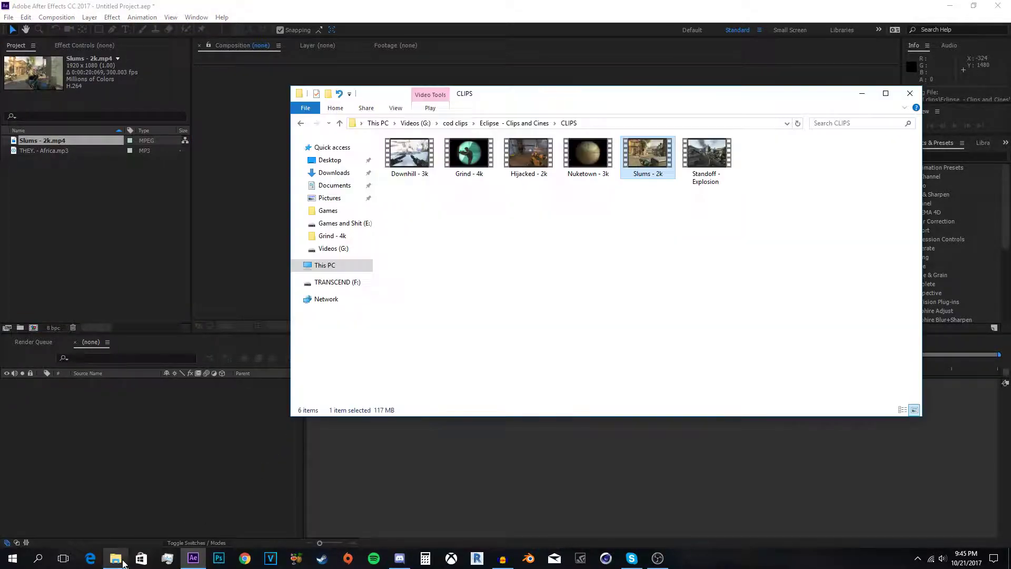
left_click(536, 123)
double_click(535, 150)
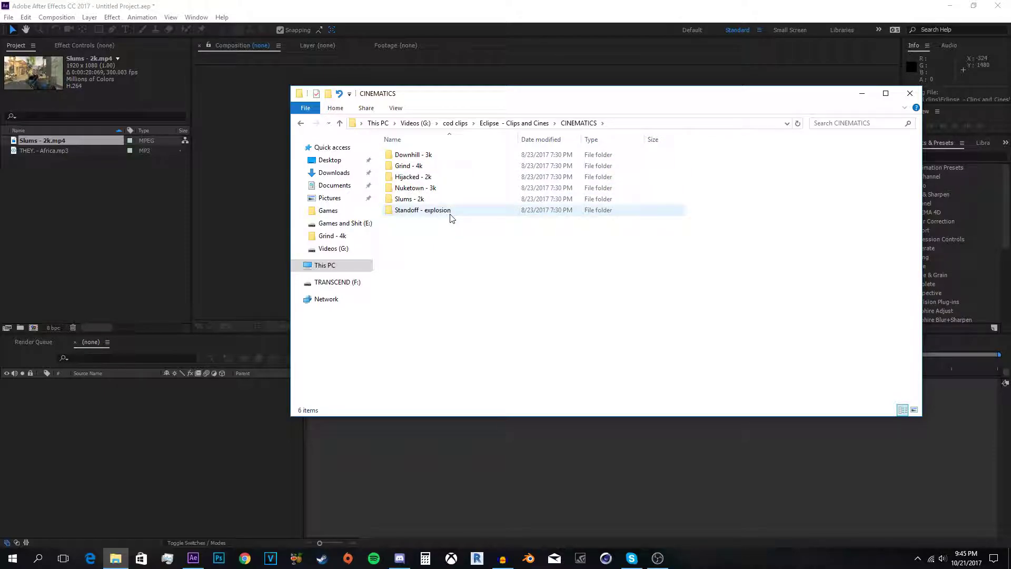
double_click(448, 199)
left_click_drag(513, 194, 93, 217)
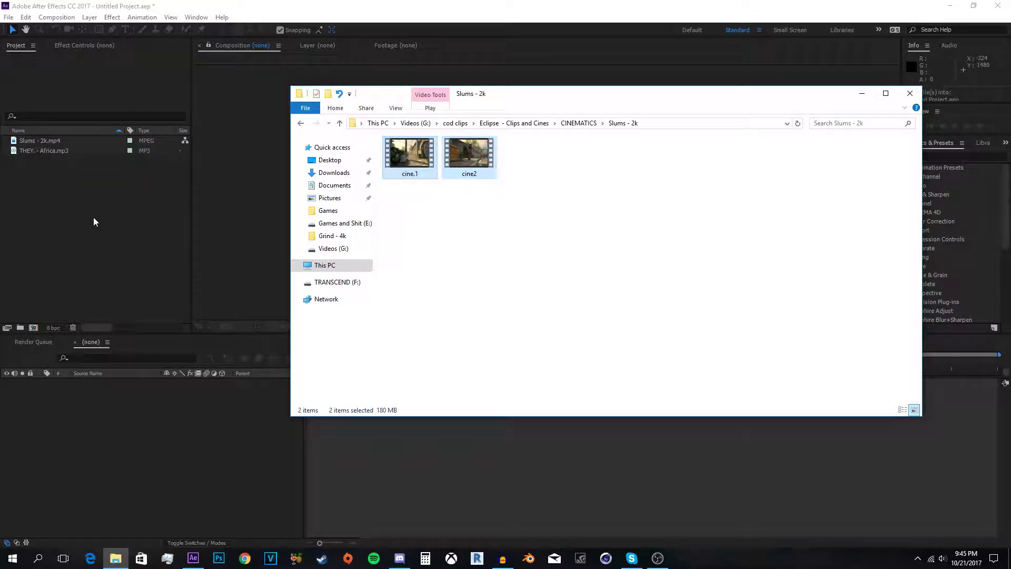
- Select the song THEY. - Africa.mp3 in the Project panel to build a composition from it
left_click(109, 192)
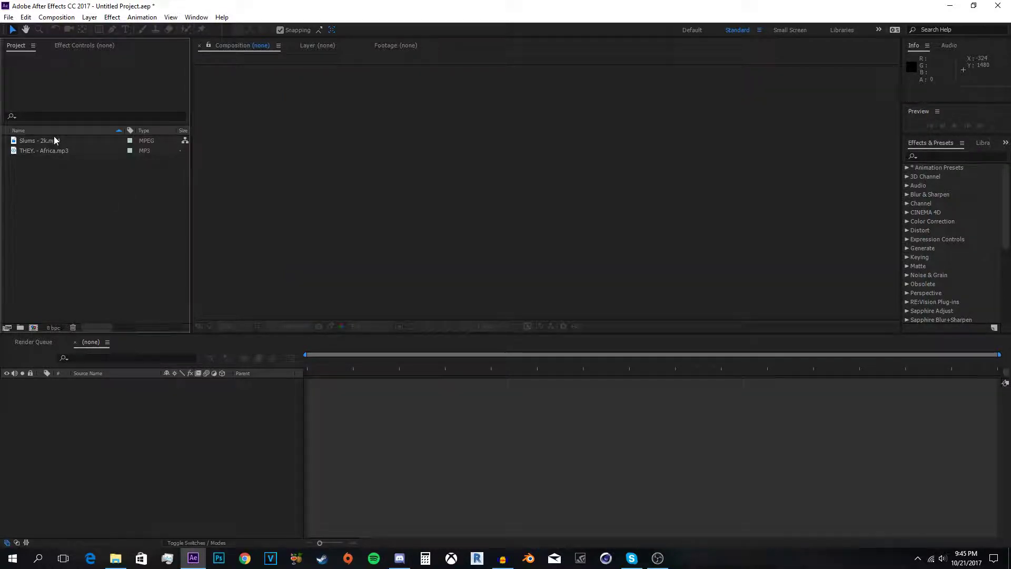
left_click(60, 182)
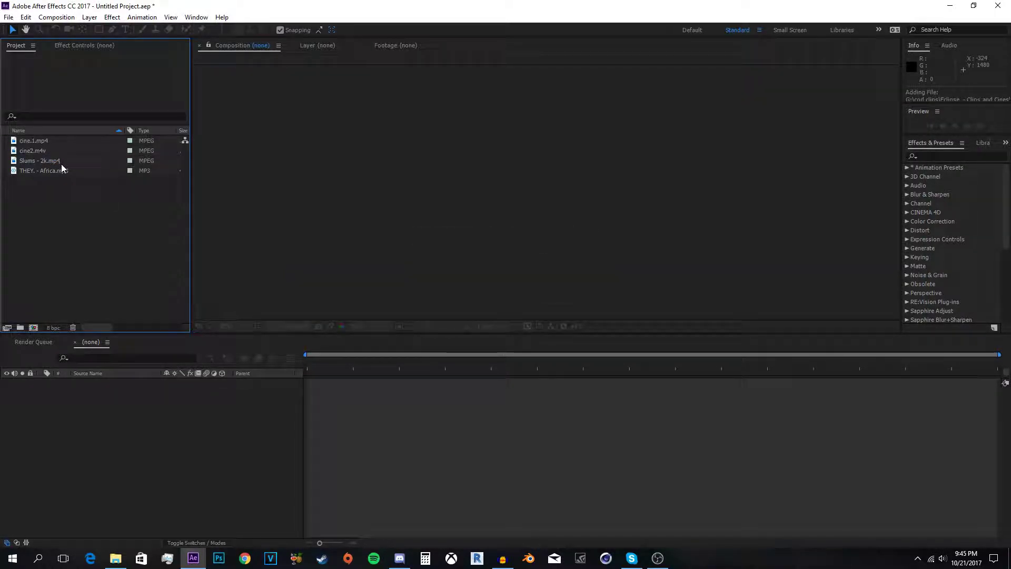
left_click(55, 170)
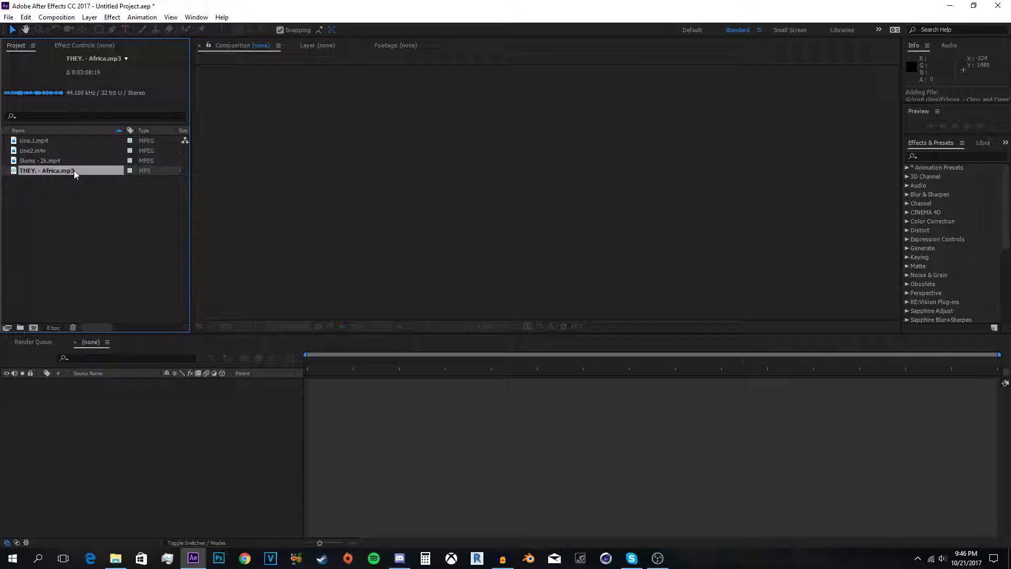
left_click_drag(74, 170, 43, 268)
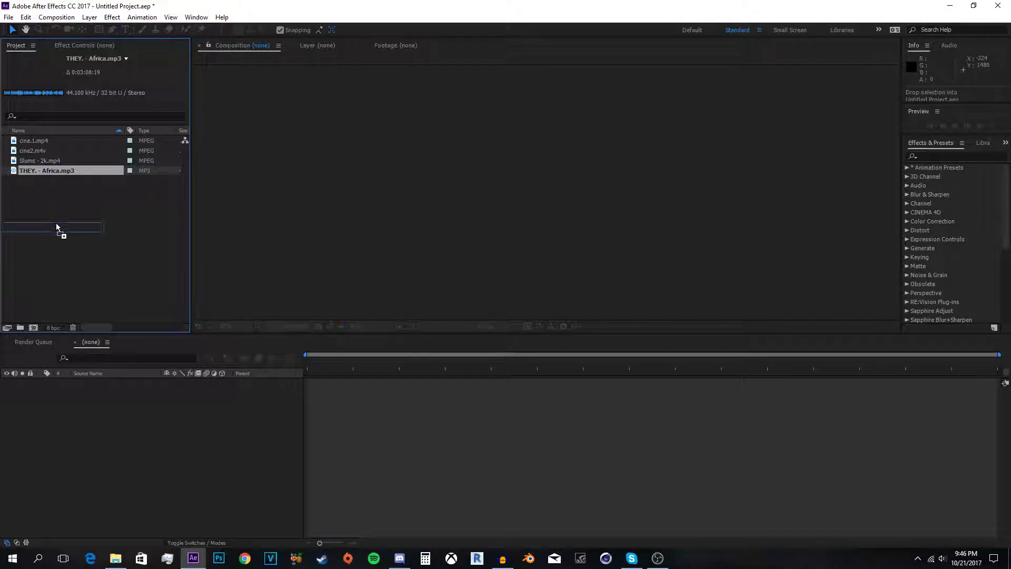
- Create the 1920x1080, 60 fps THEY. - Africa composition from the song and display its waveform
left_click_drag(57, 227, 33, 330)
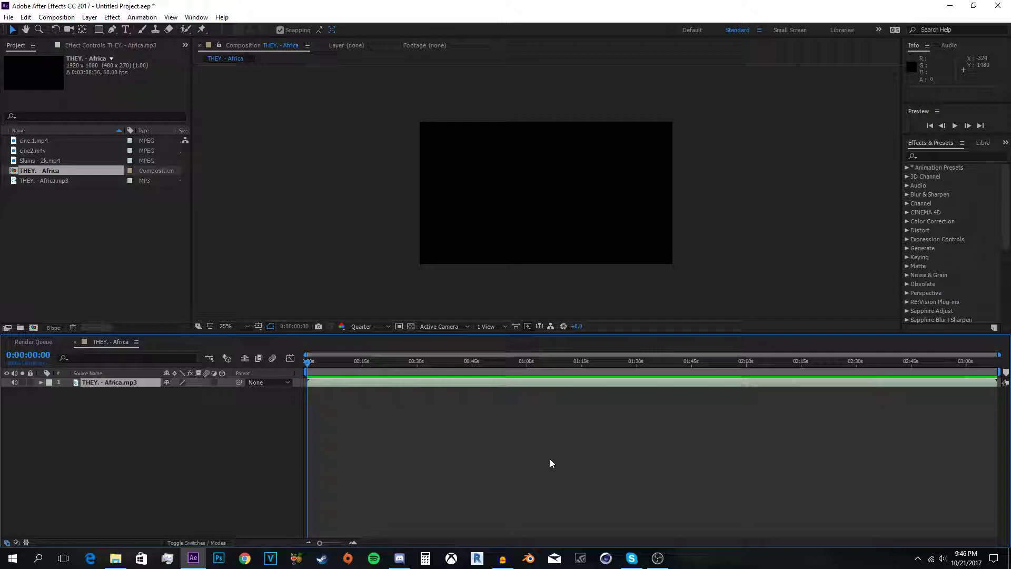
key("l")
key("l")
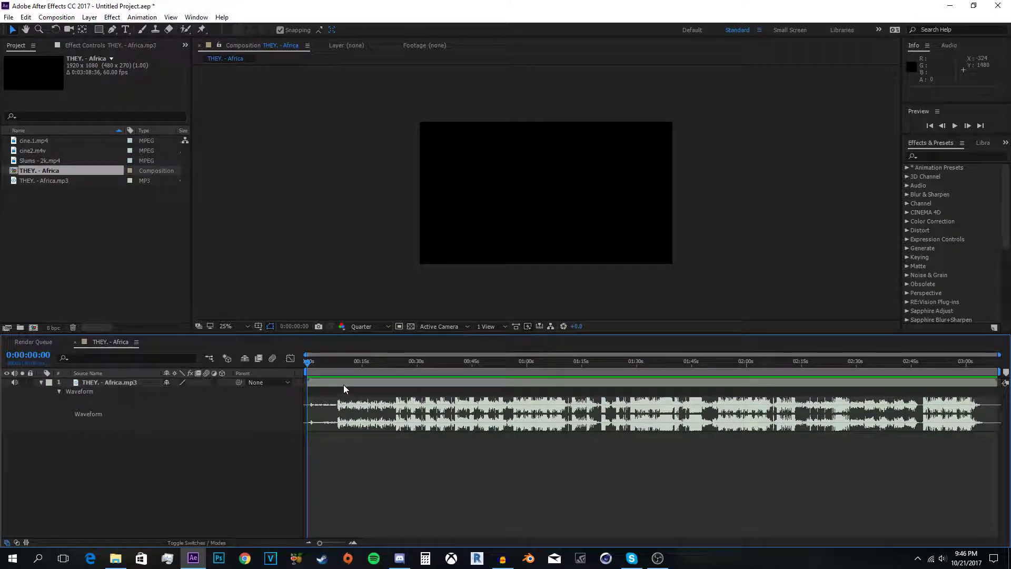
- Preview the song from about 6 seconds, stopping at 0:00:23:44 near the loud section
left_click(341, 383)
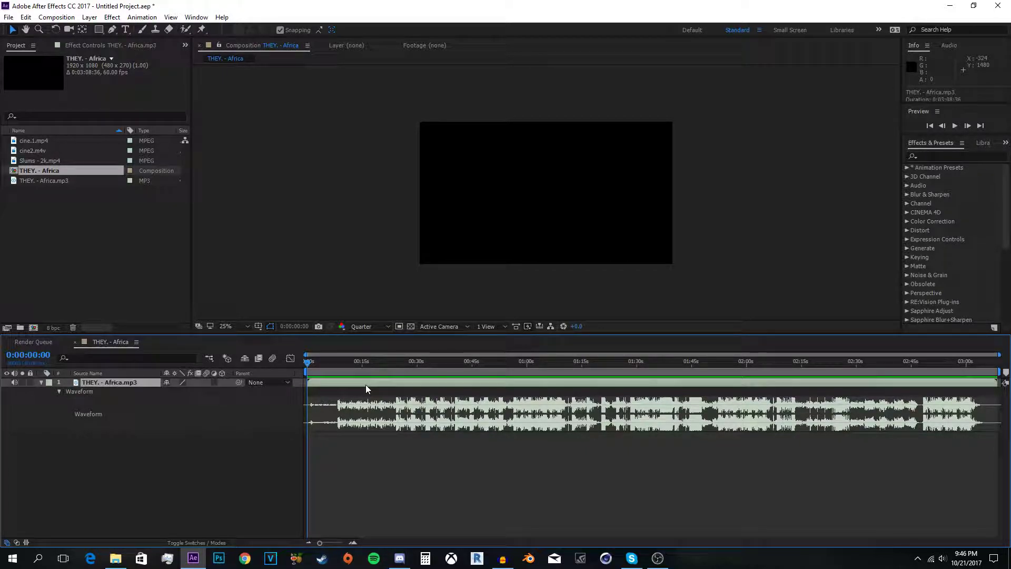
left_click(442, 390)
left_click(497, 382)
left_click(550, 461)
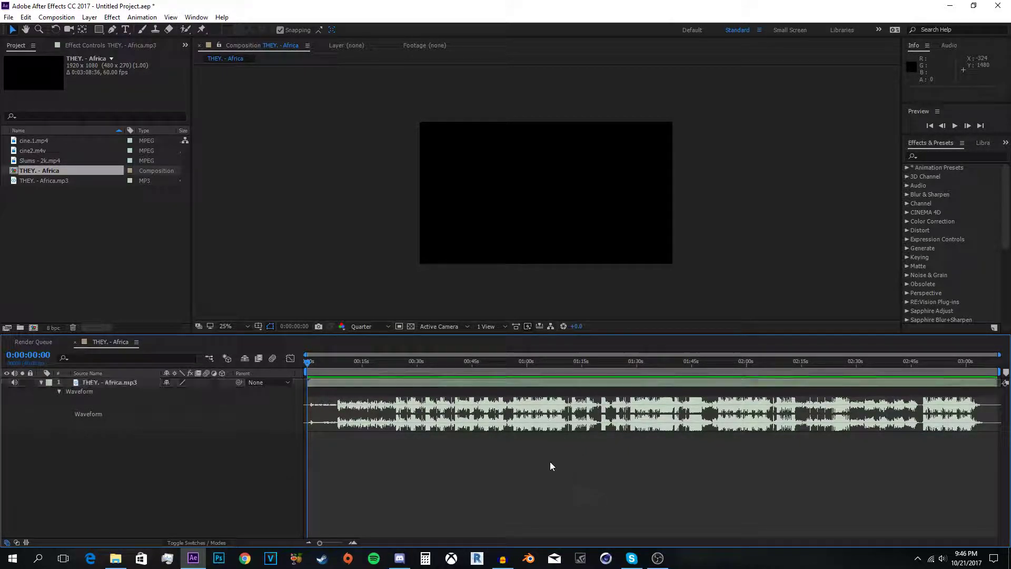
left_click(355, 361)
left_click(430, 363)
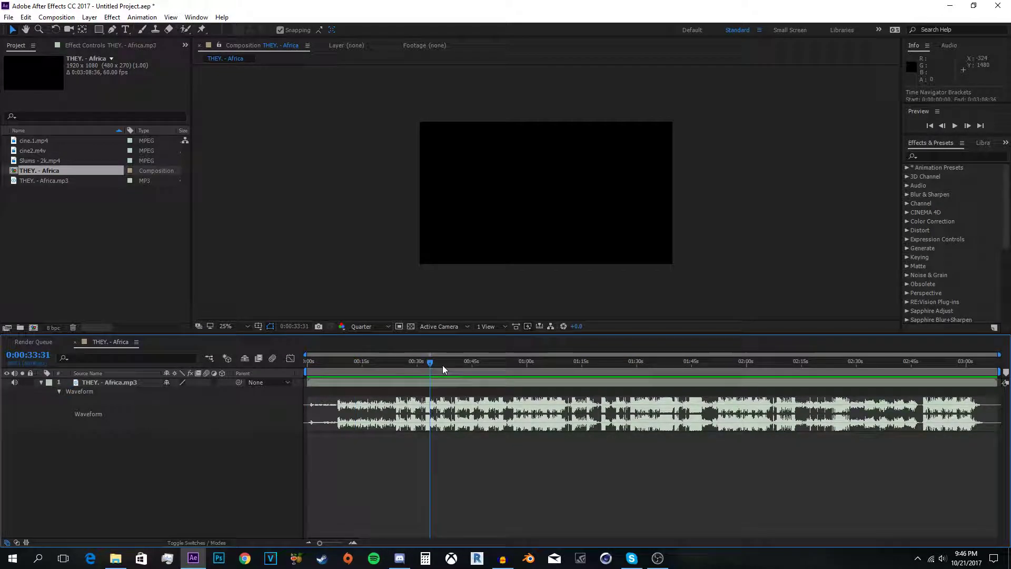
left_click(332, 363)
key("space")
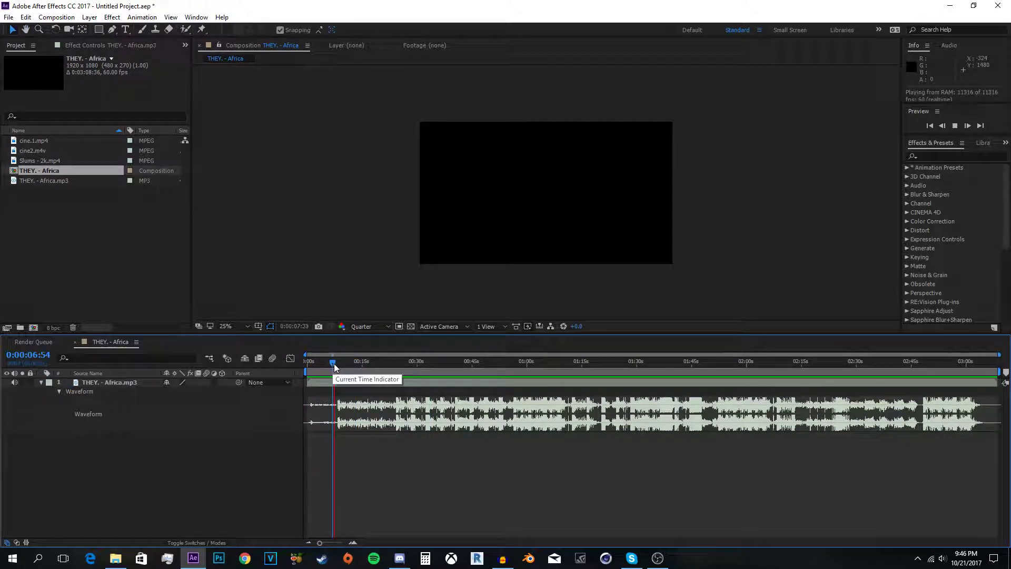
left_click(401, 362)
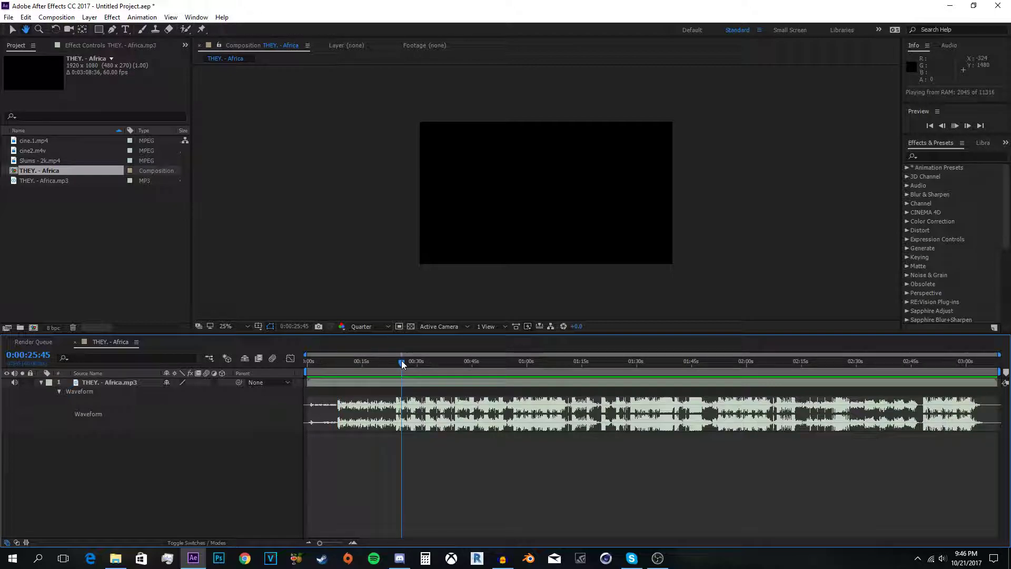
left_click(394, 362)
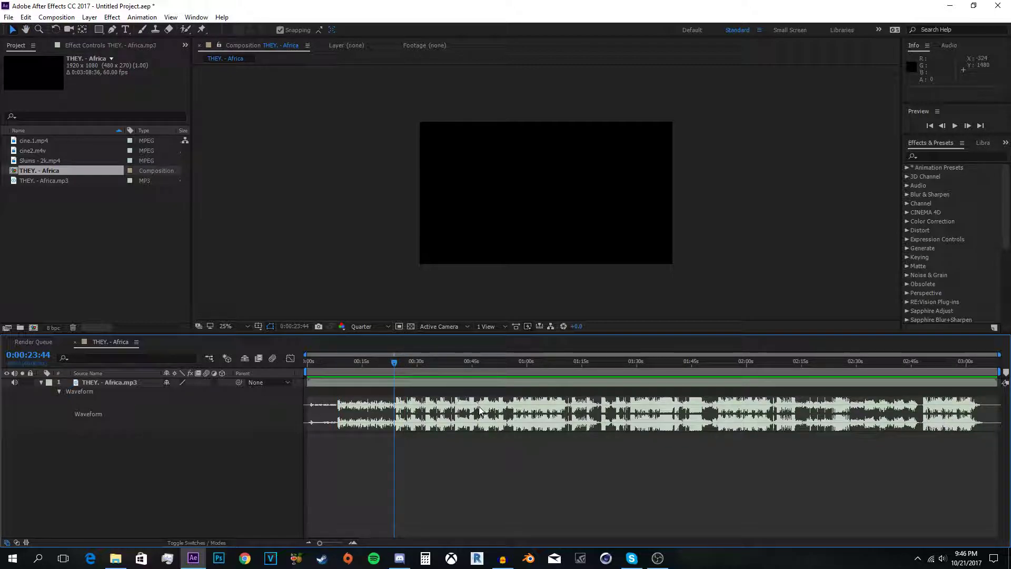
- Zoom into the timeline and park the playhead exactly at 0:00:24:27
scroll(479, 400, "up", 5)
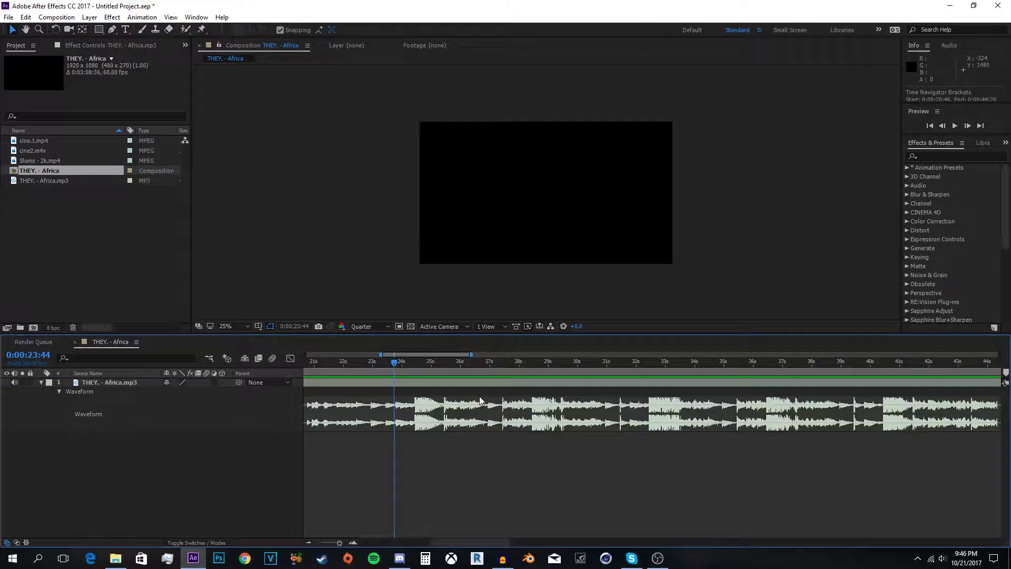
scroll(461, 396, "down", 4)
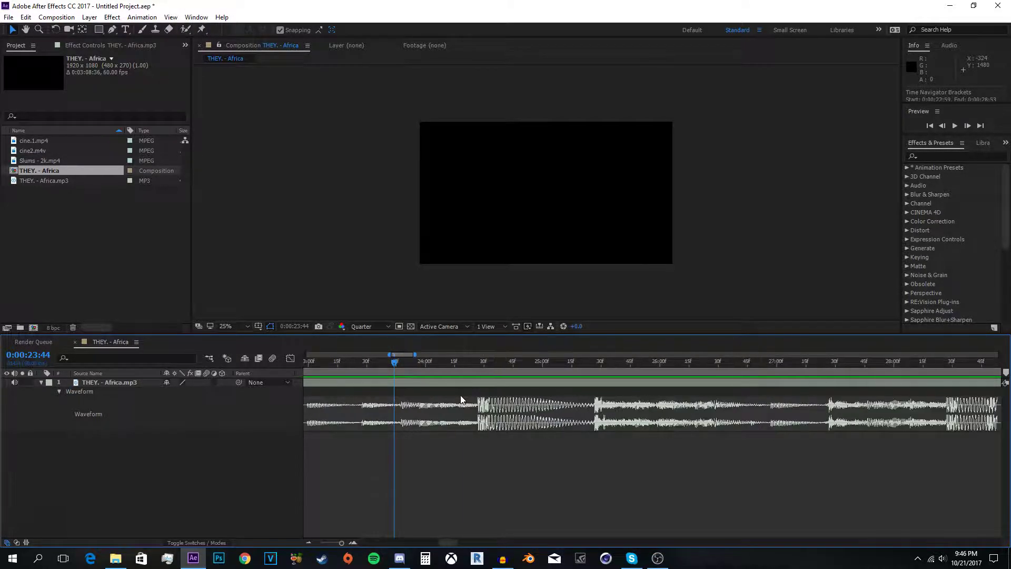
scroll(461, 399, "up", 2)
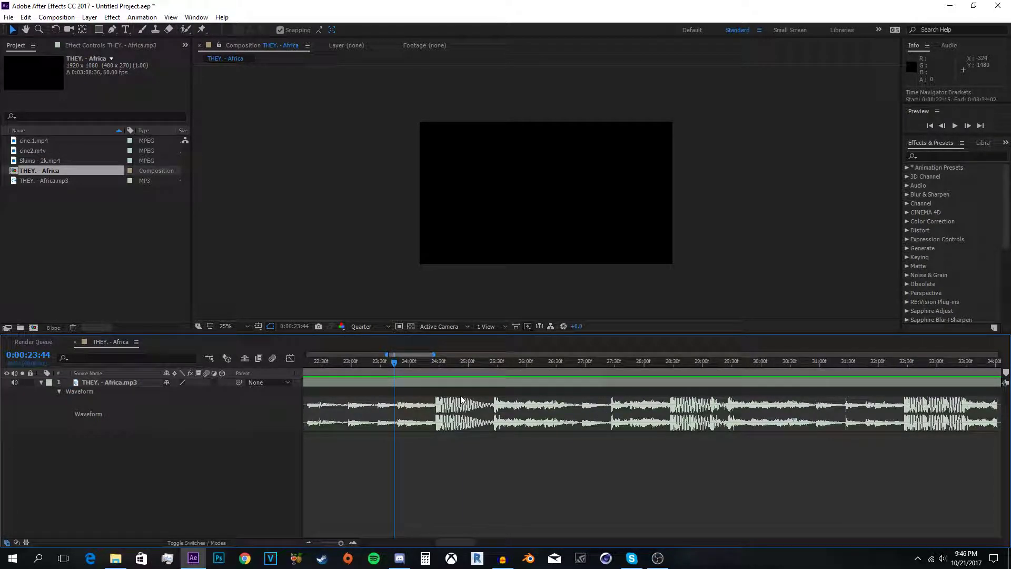
scroll(451, 390, "up", 2)
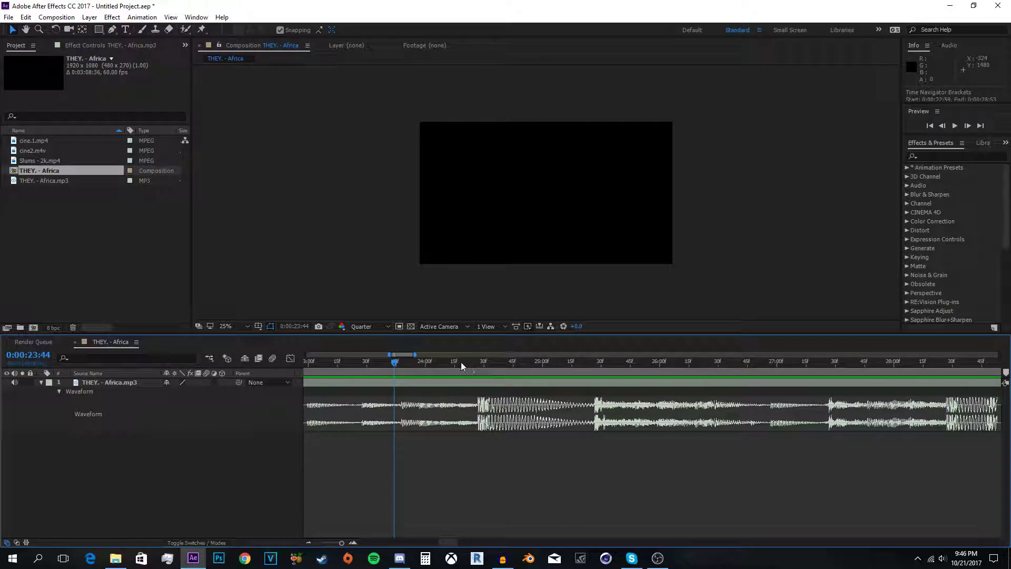
left_click(459, 362)
left_click_drag(460, 362, 421, 354)
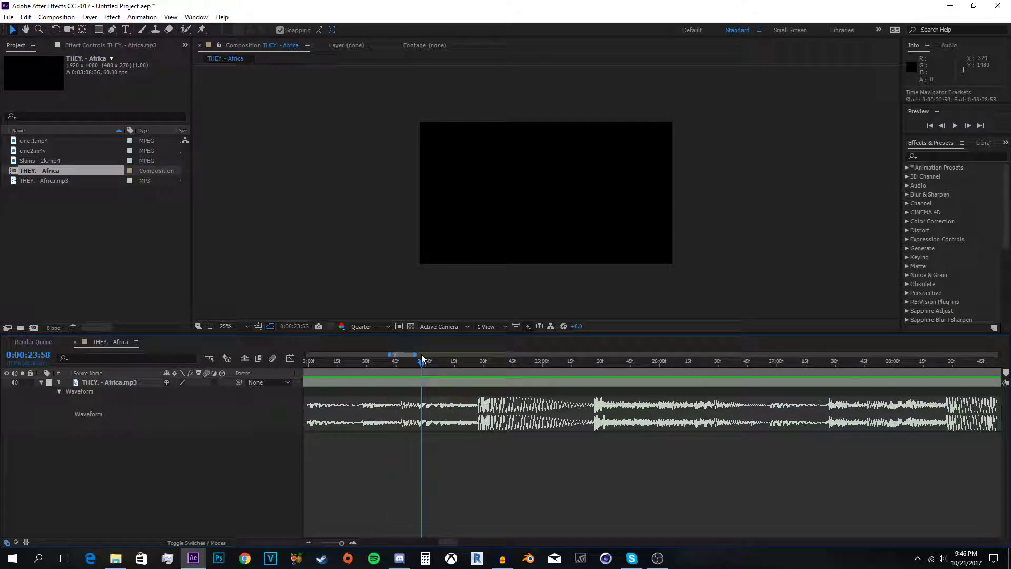
left_click(482, 368)
left_click_drag(481, 371, 477, 372)
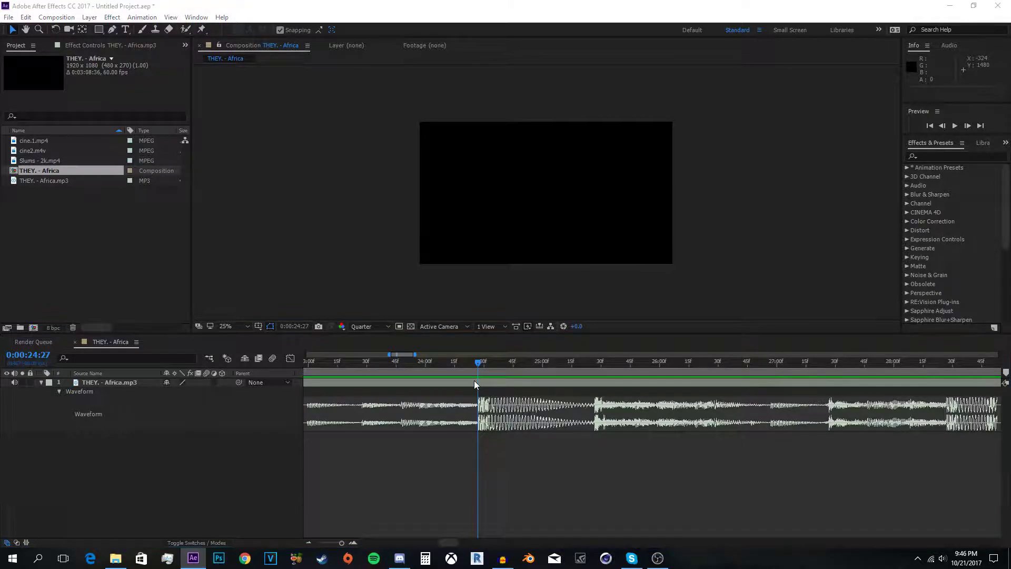
key("super")
type("no")
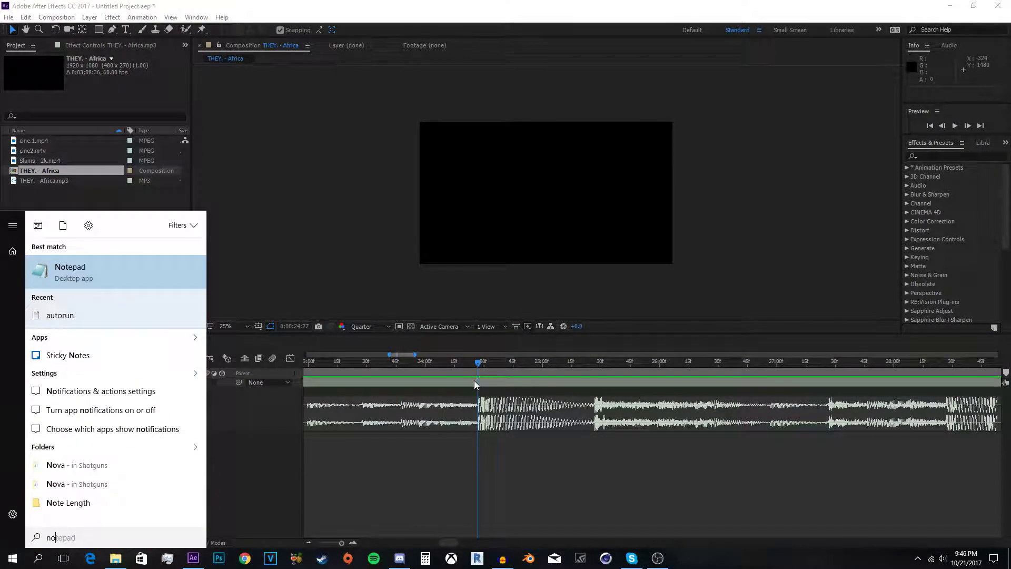
key("Return")
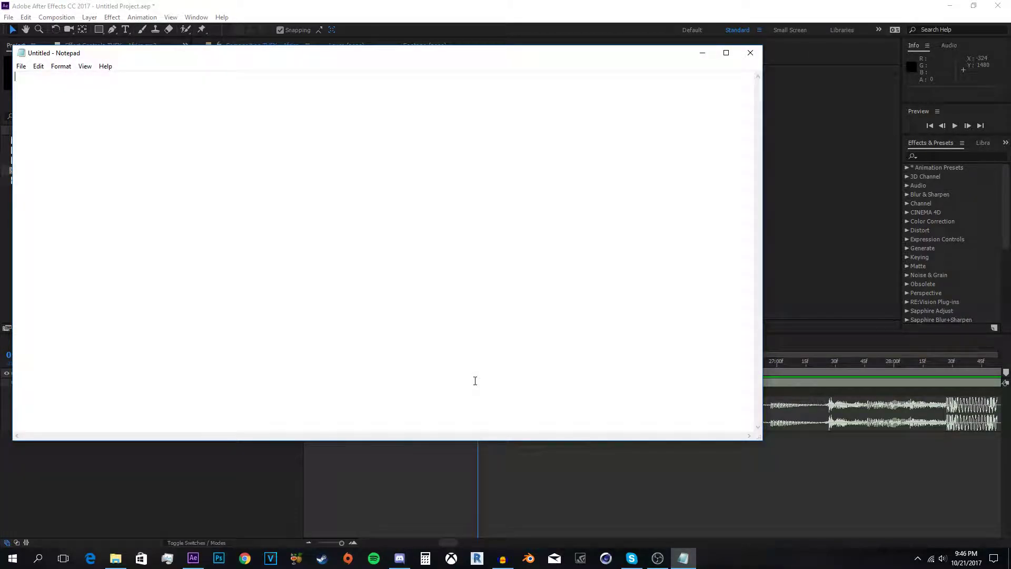
type("*")
left_click(746, 53)
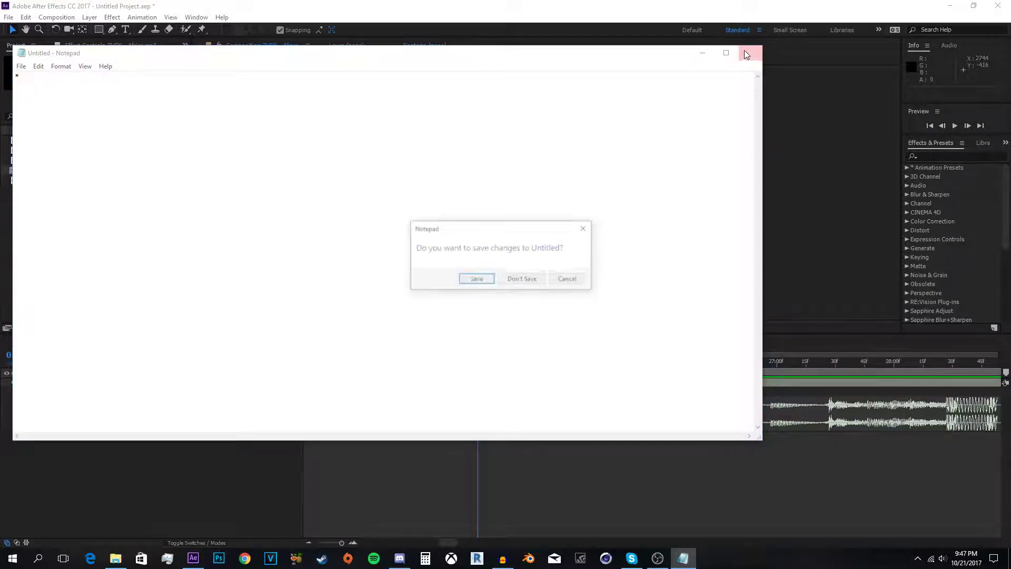
left_click(520, 278)
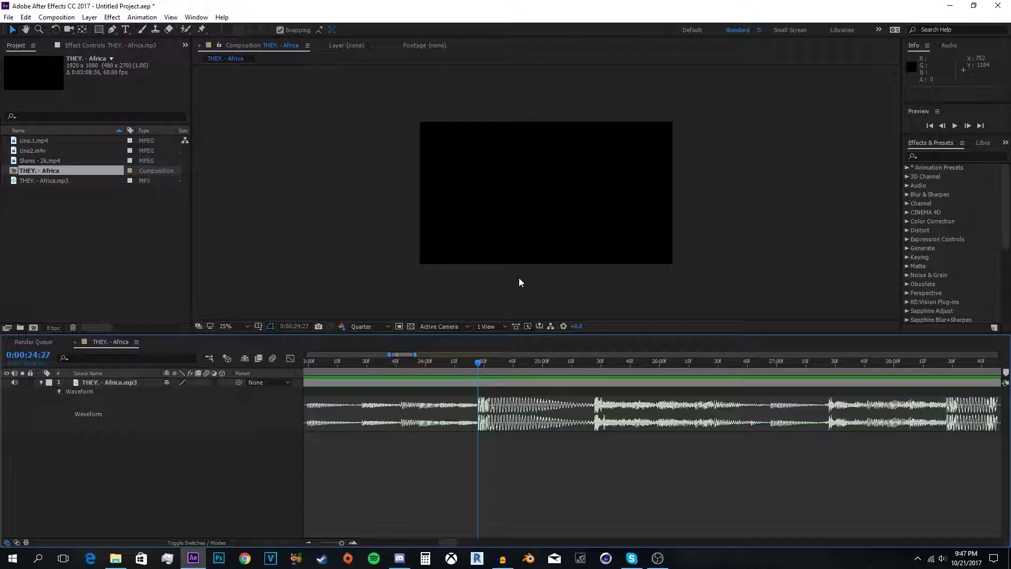
key("KP_Multiply")
key("ctrl+z")
key("ctrl+8")
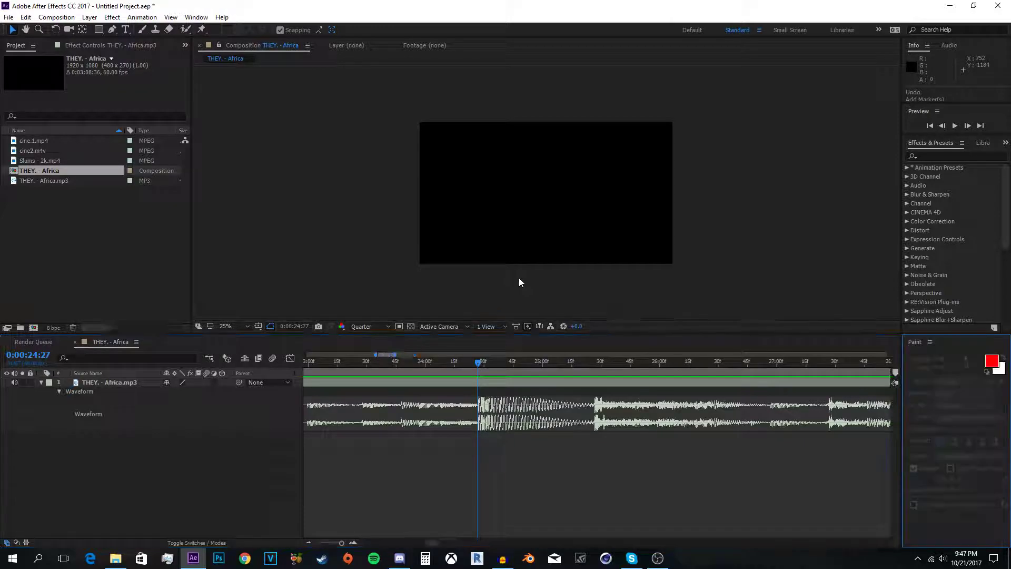
left_click(713, 516)
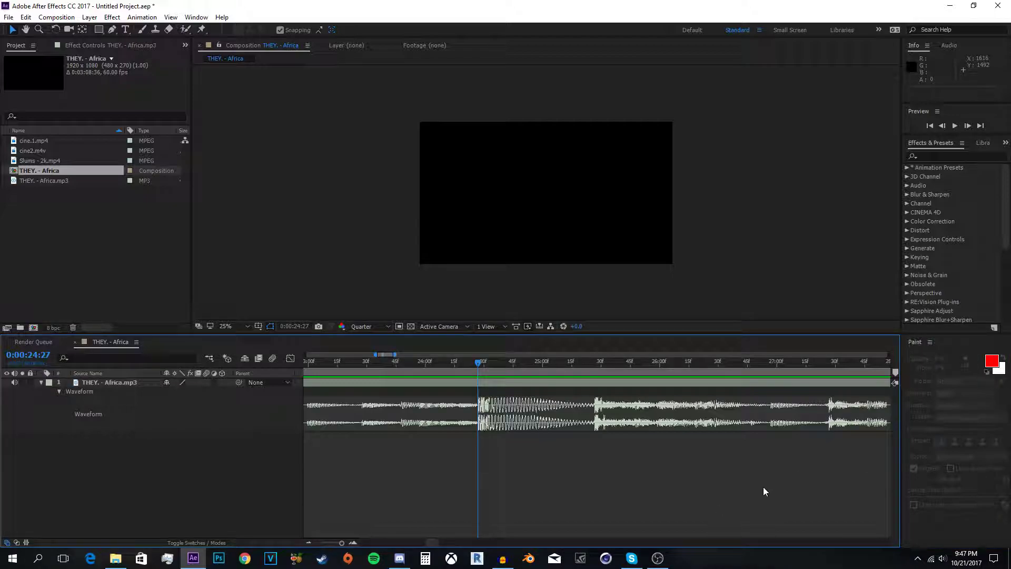
left_click(914, 342)
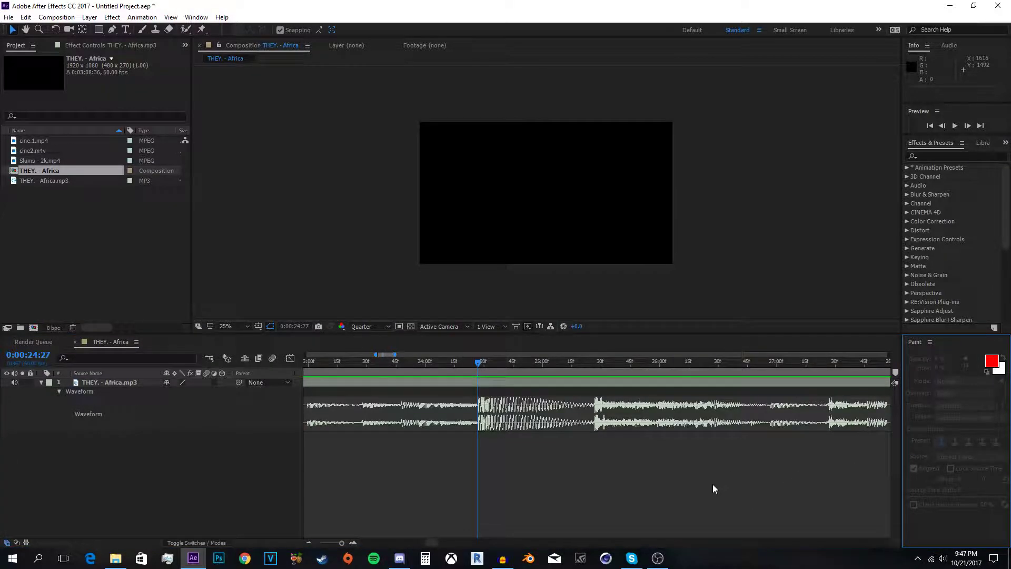
left_click(713, 484)
left_click(929, 343)
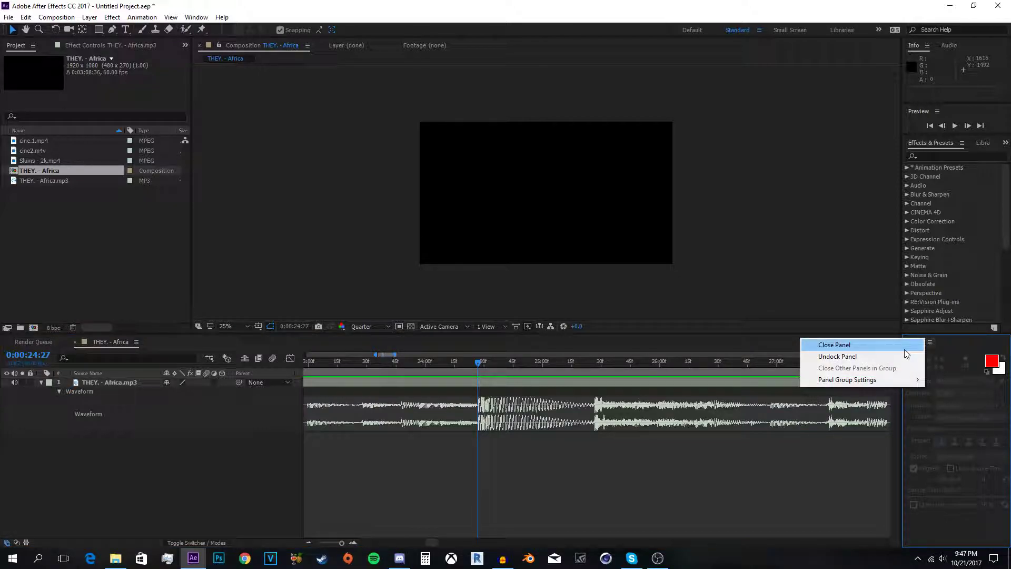
left_click(905, 350)
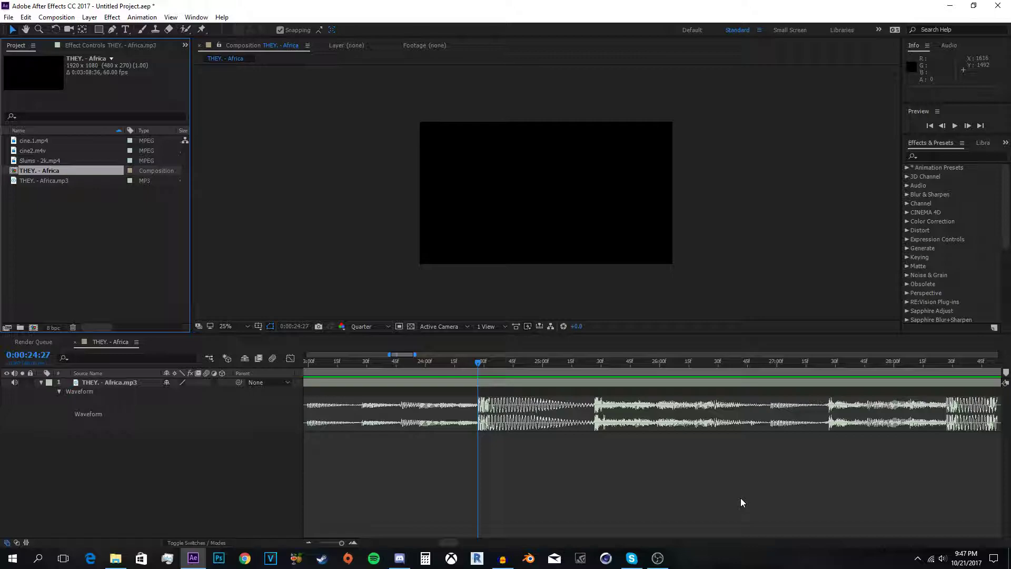
left_click(742, 498)
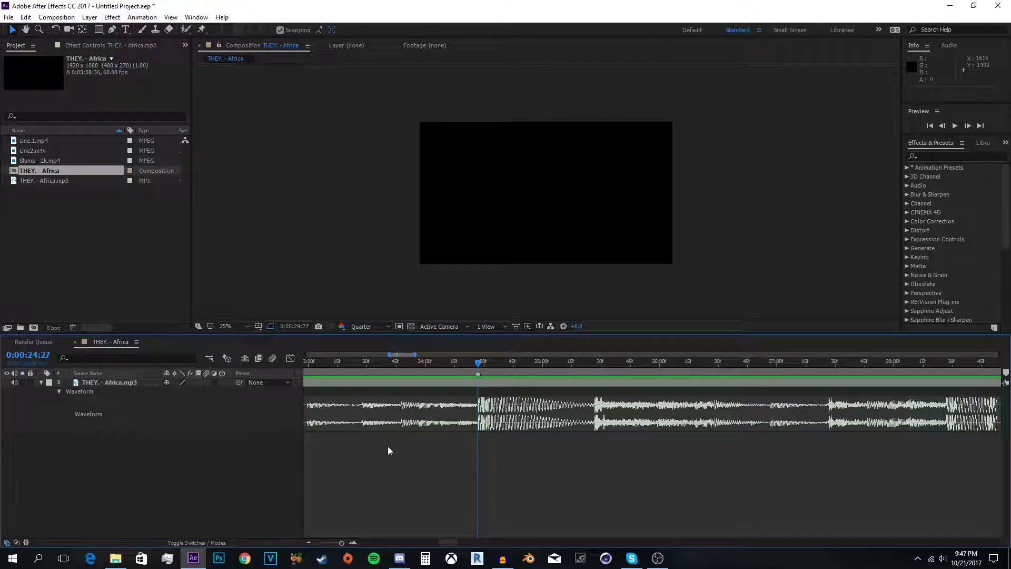
- Move the time to 0:00:25:27 and try a composition marker there, then undo it
key("space")
key("space")
left_click_drag(591, 363, 594, 365)
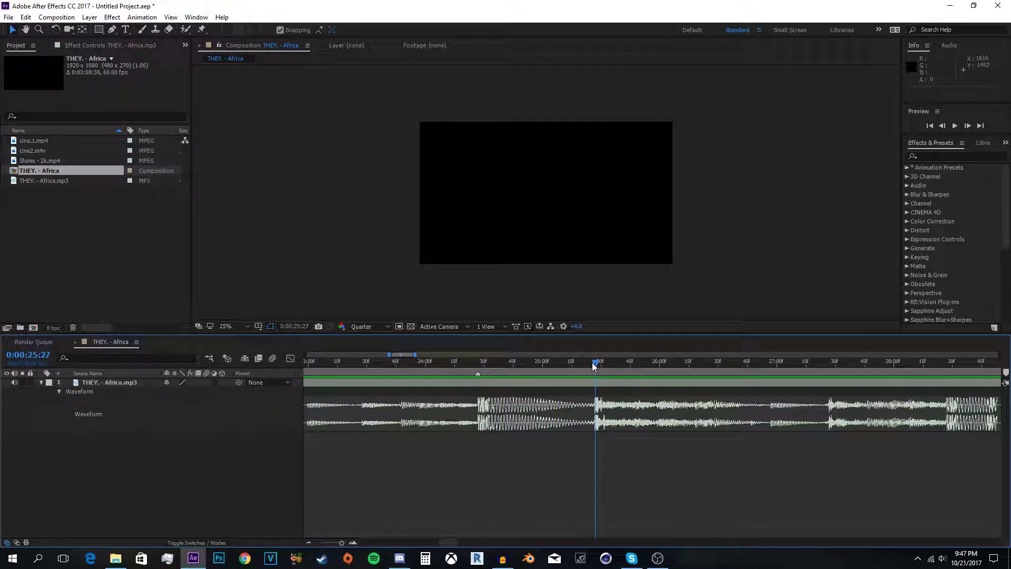
key("ctrl+8")
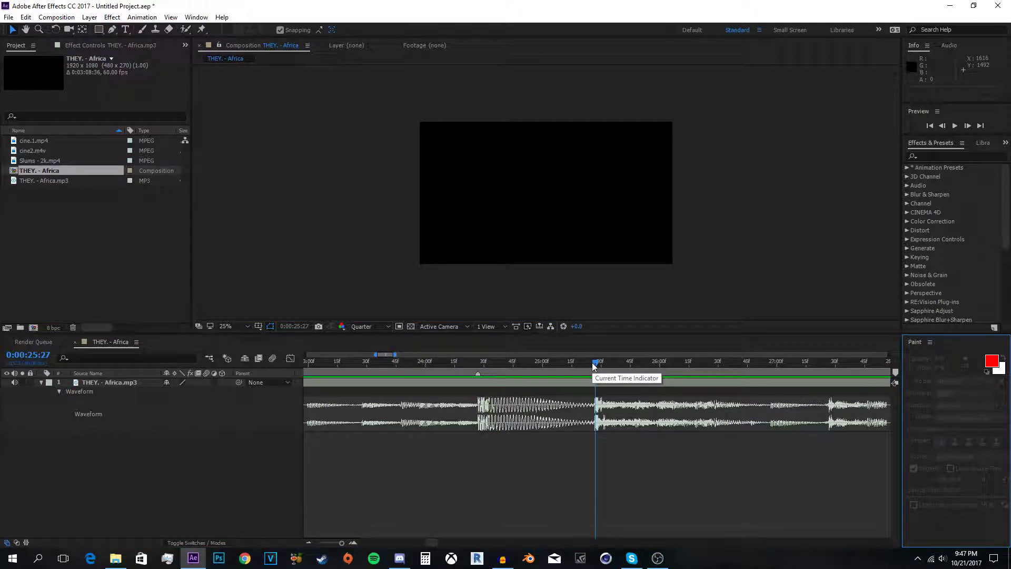
left_click(931, 343)
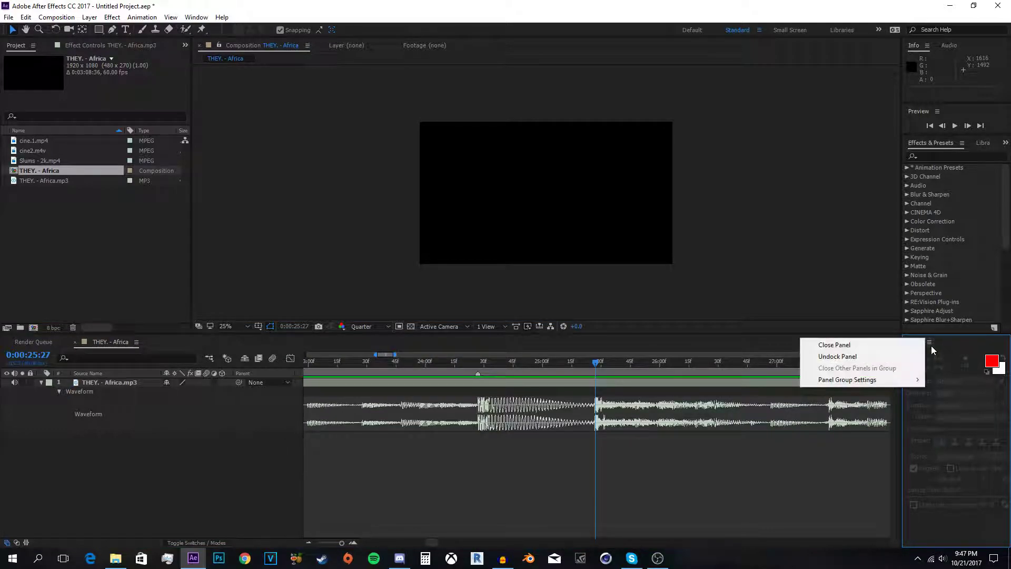
left_click(880, 344)
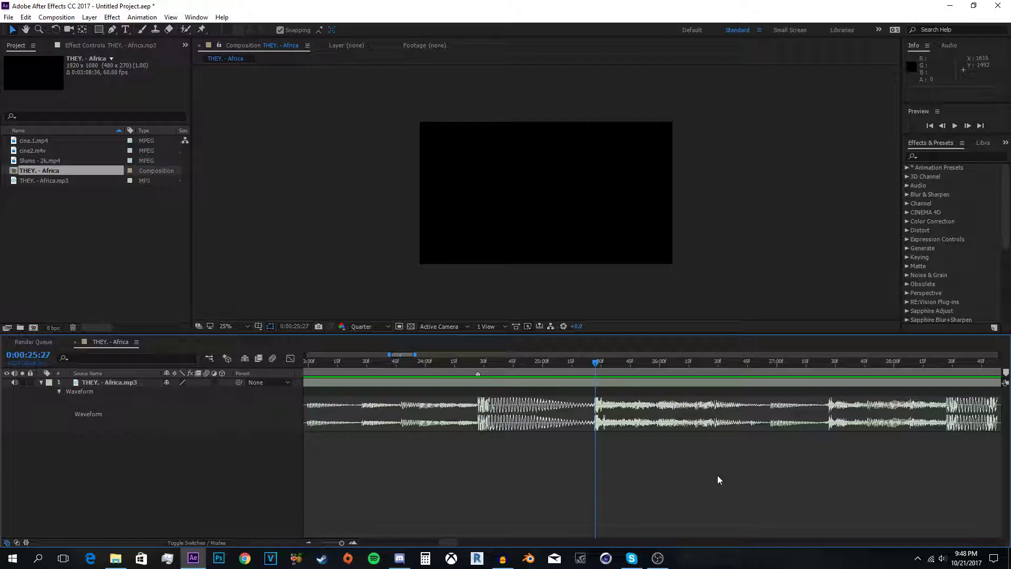
key("shift+8")
key("ctrl+z")
- Add a layer marker at 0:00:25:27 on the THEY. - Africa.mp3 audio layer
key("KP_Multiply")
left_click(626, 387)
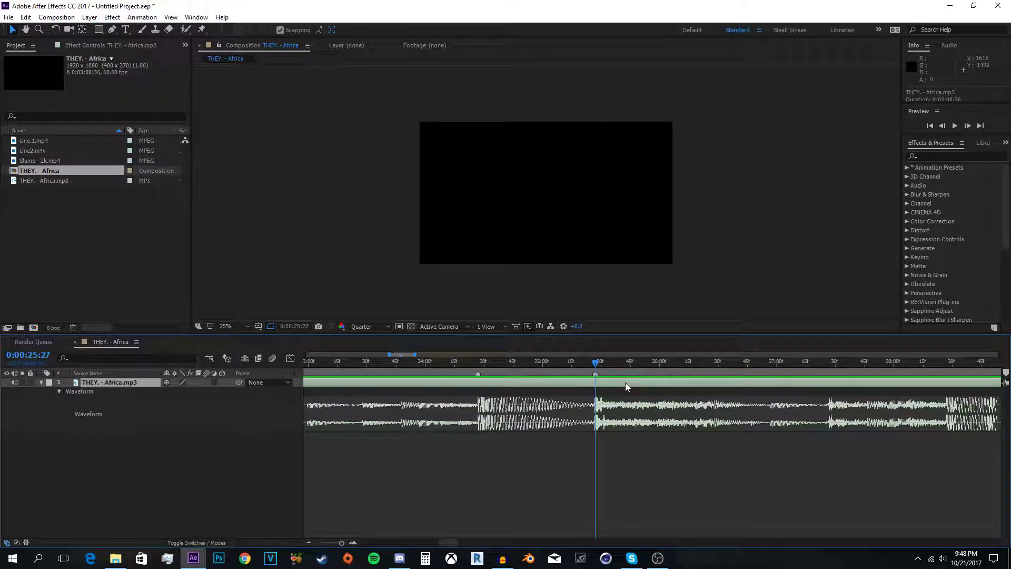
key("KP_Multiply")
key("ctrl+z")
left_click(631, 454)
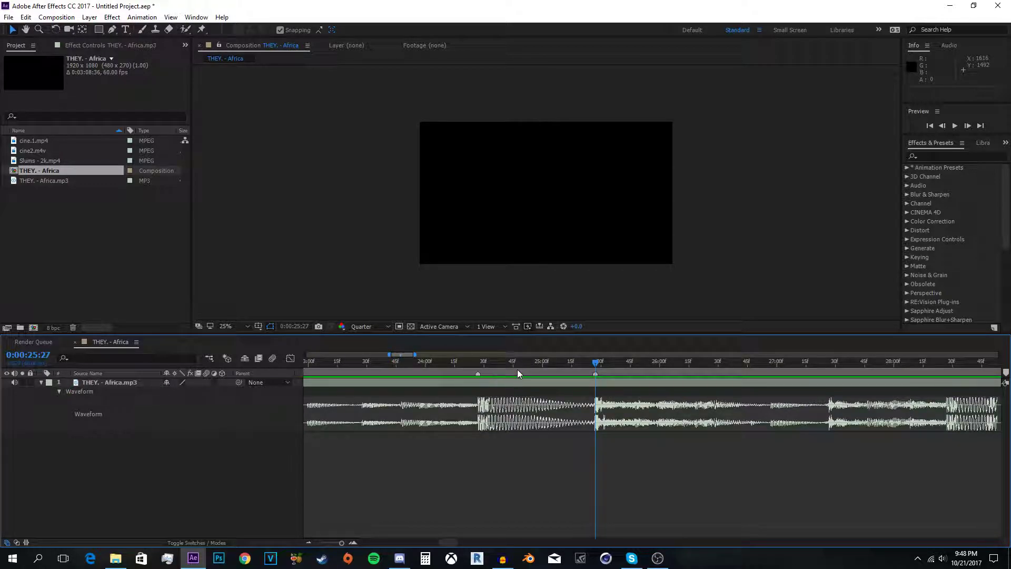
- Preview the following beats, stepping through 26:55, 27:27 and 28:26, then settle on 28:48
key("space")
key("space")
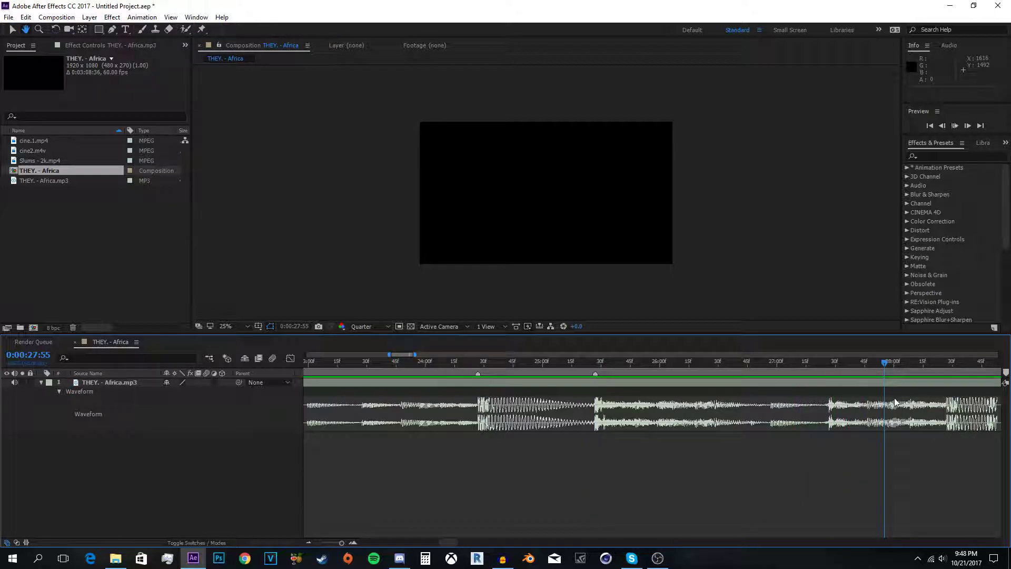
key("space")
key("space")
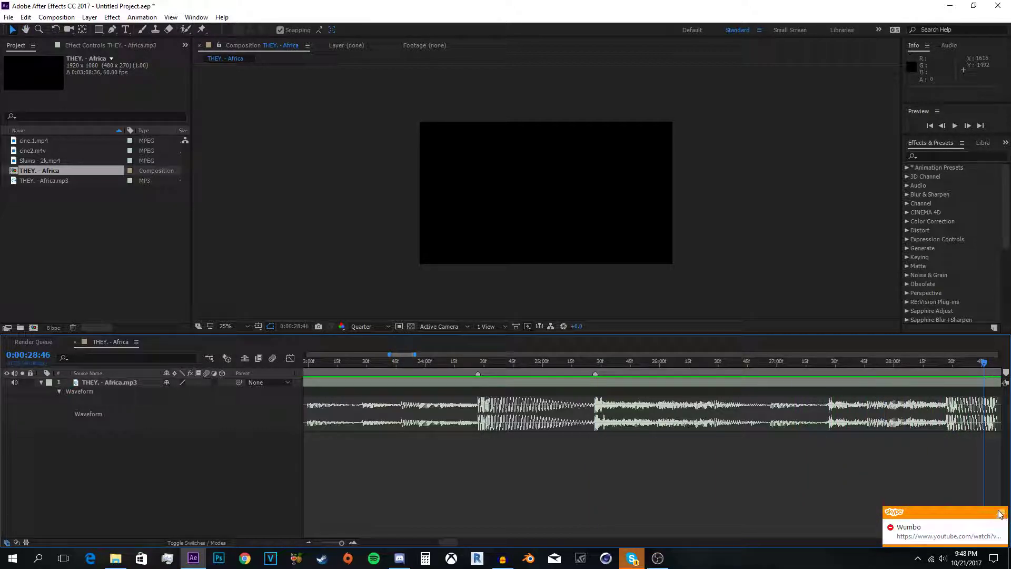
left_click(1000, 513)
left_click(769, 362)
key("space")
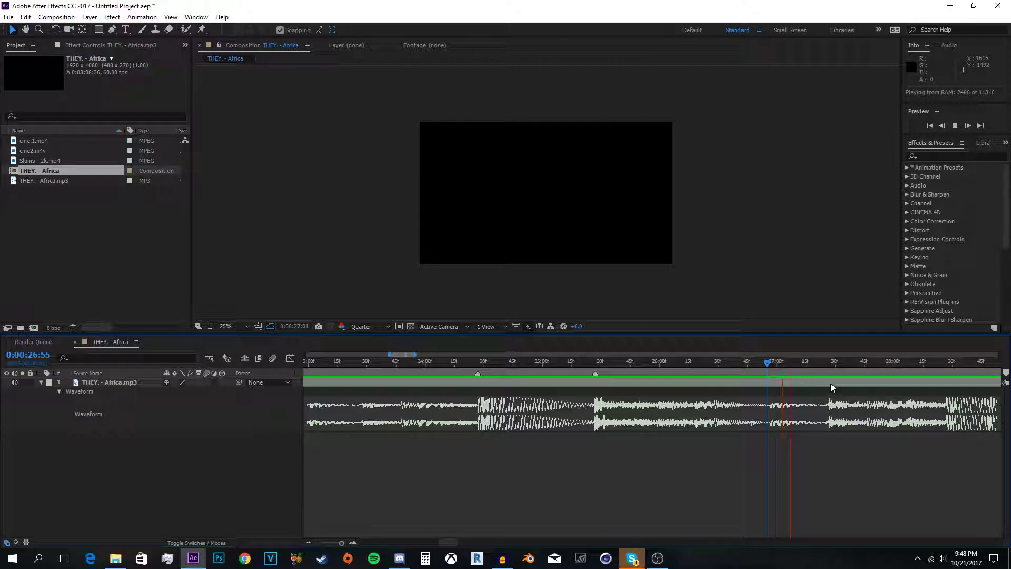
left_click_drag(825, 371, 830, 371)
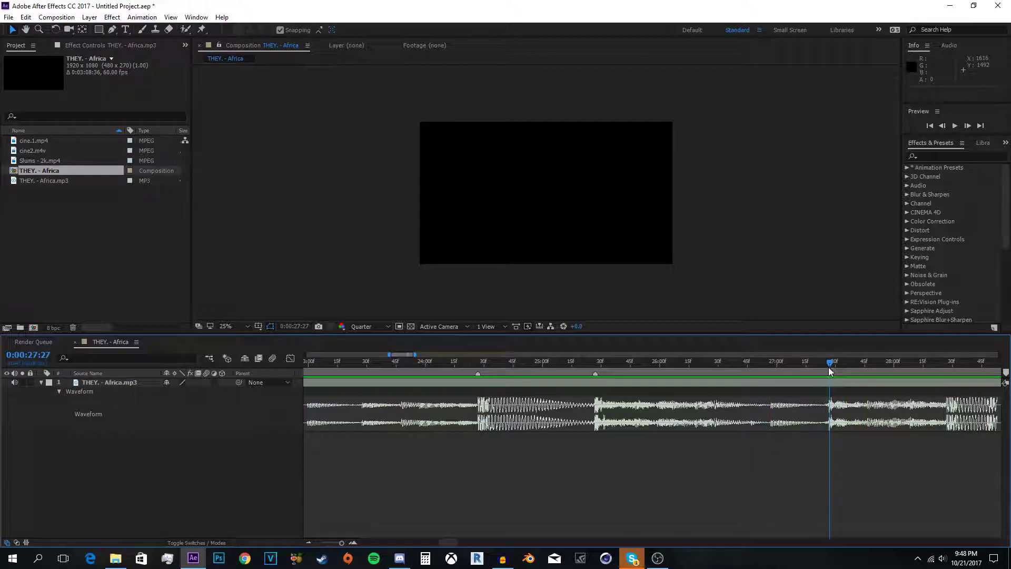
key("space")
left_click_drag(932, 363, 947, 362)
key("space")
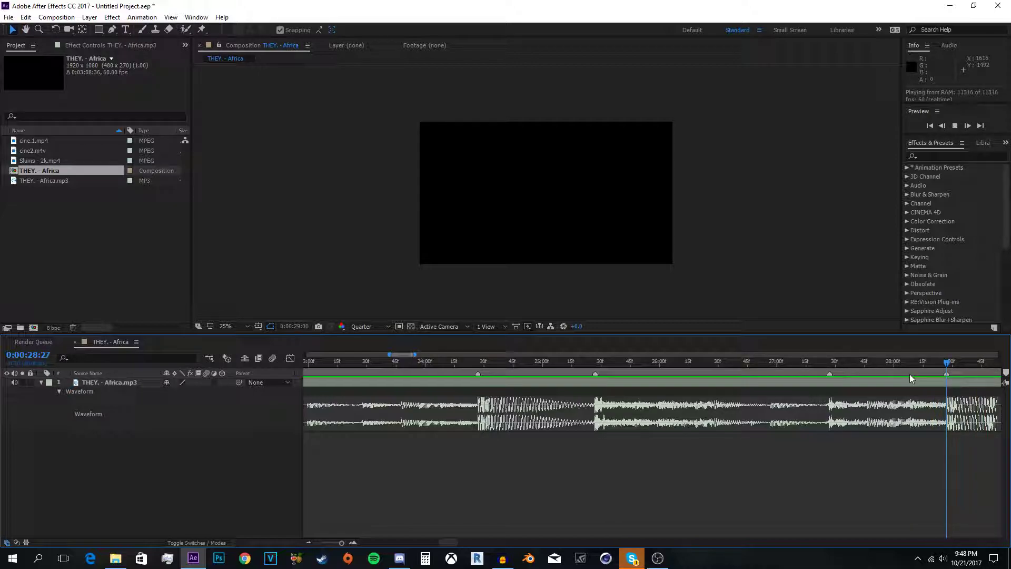
key("space")
left_click_drag(572, 363, 568, 370)
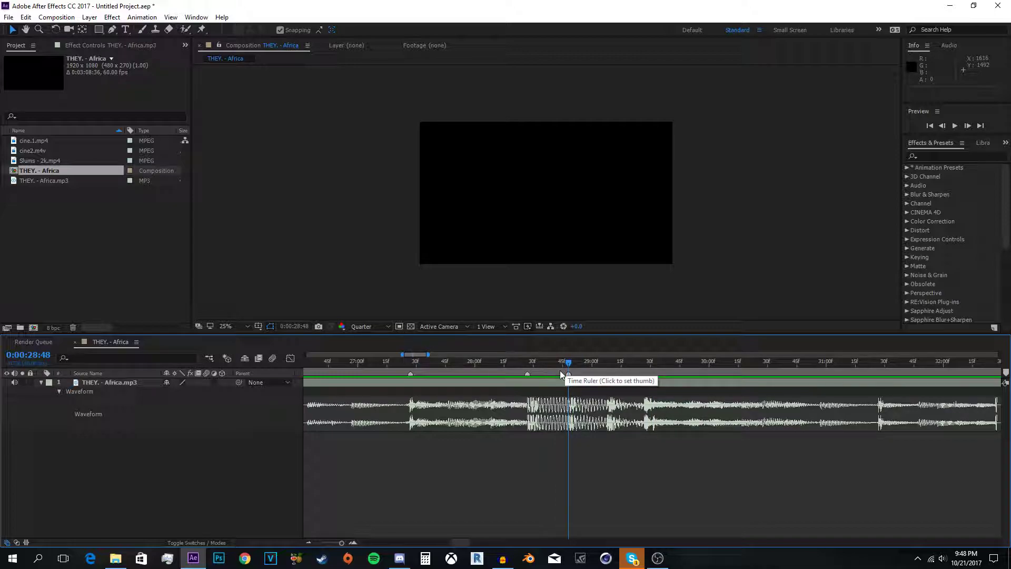
- Add layer markers at 28:48 and 29:08, move to 0:00:29:27, and zoom the timeline out
key("KP_Multiply")
left_click(608, 363)
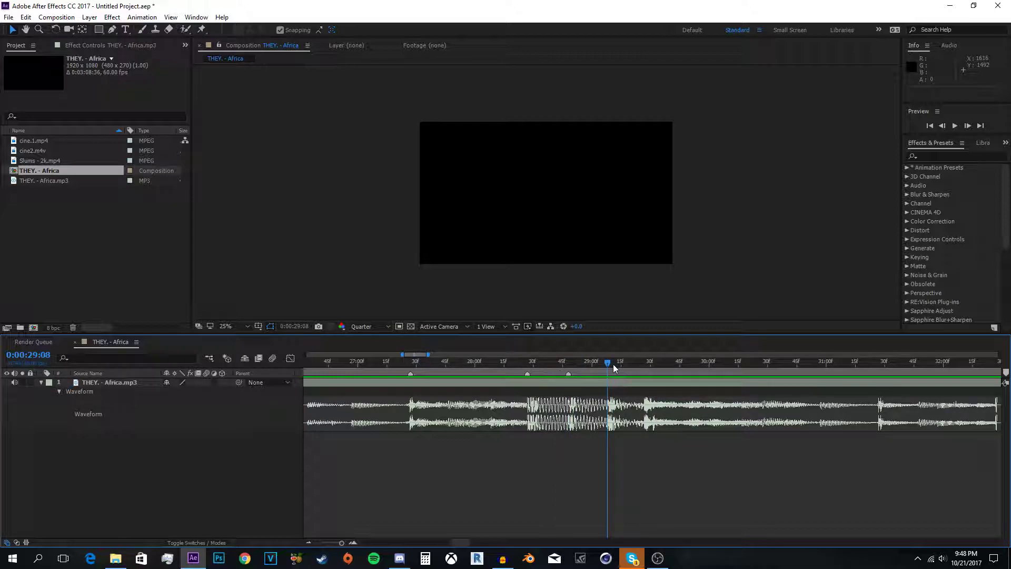
key("KP_Multiply")
key("space")
left_click_drag(642, 368, 643, 368)
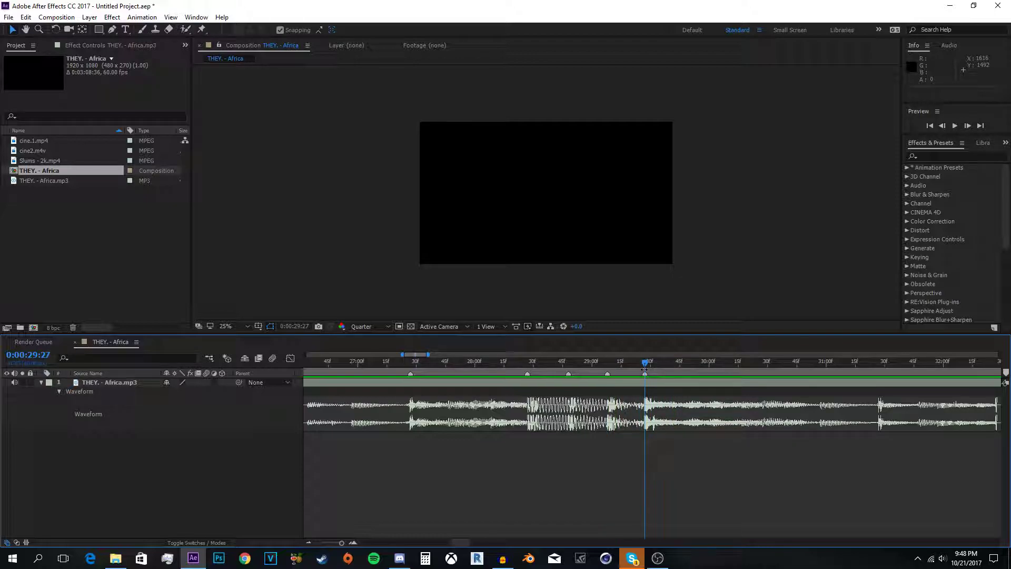
key("minus")
key("minus")
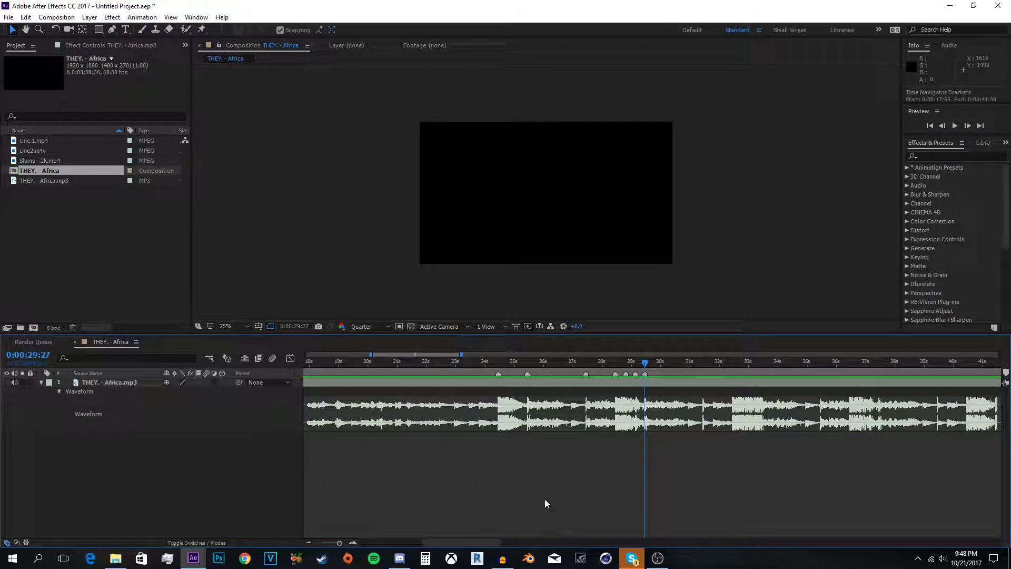
left_click(49, 199)
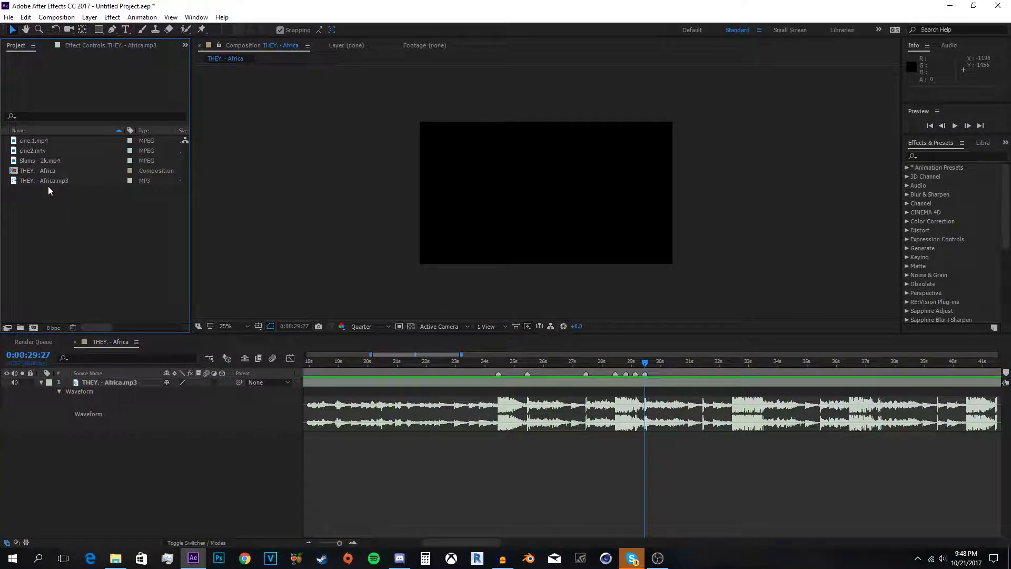
left_click(52, 160)
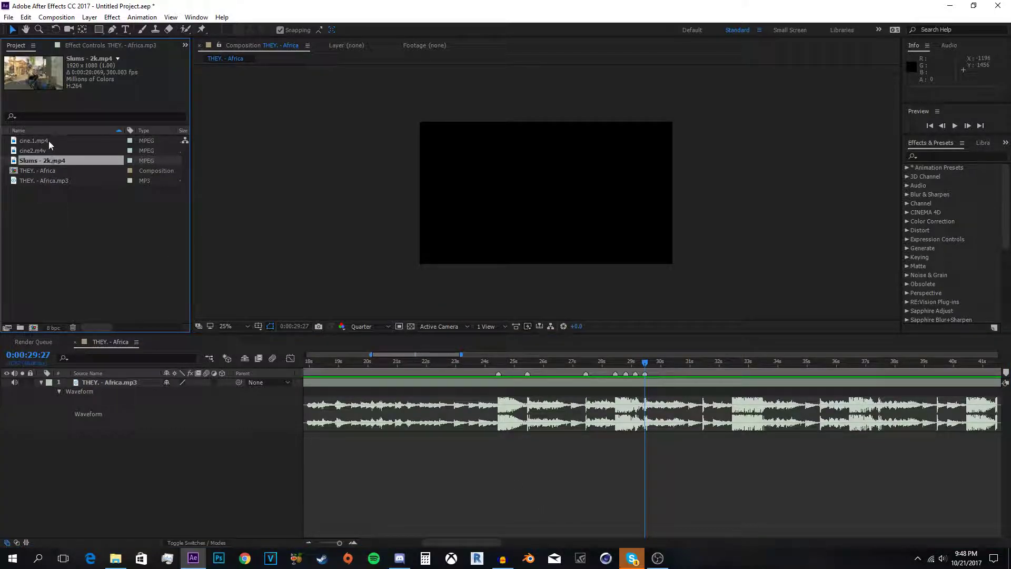
left_click(49, 140, "shift")
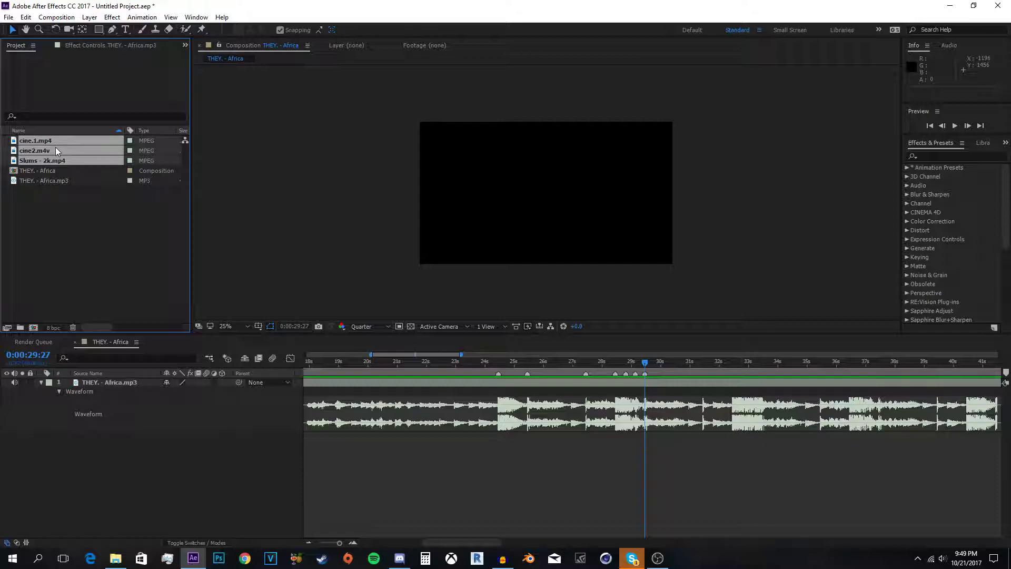
left_click(55, 185)
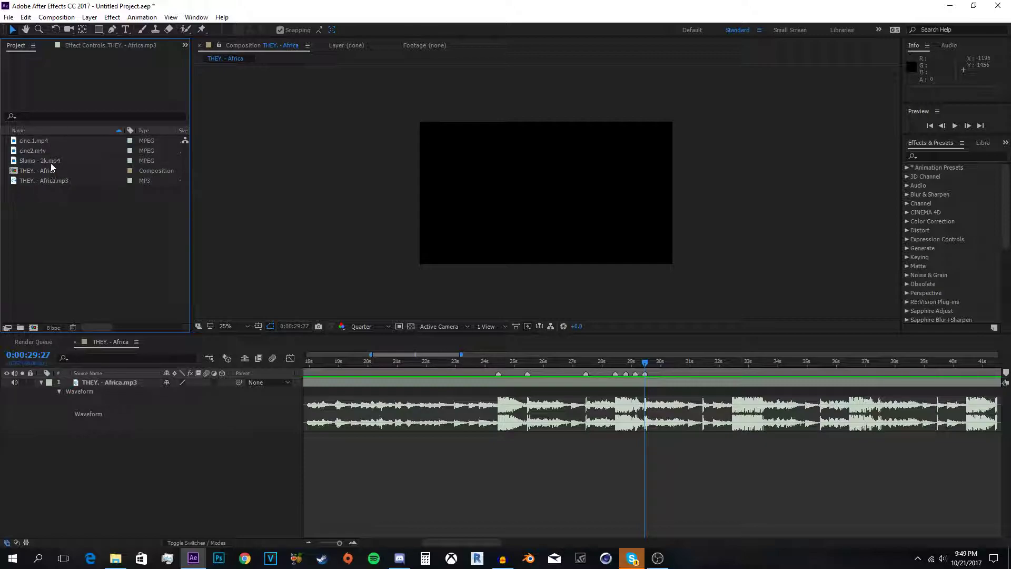
left_click(53, 161)
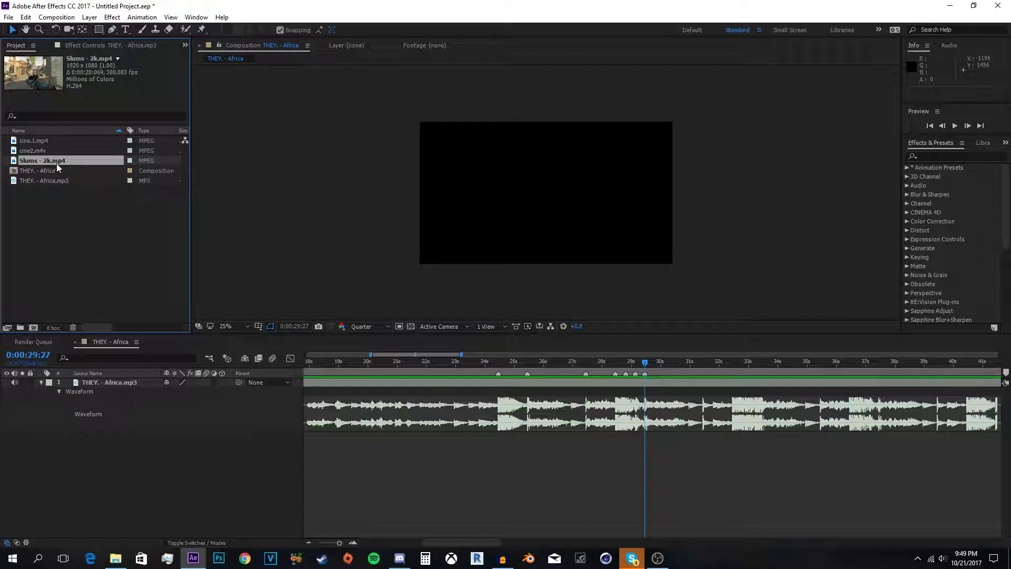
left_click(51, 140)
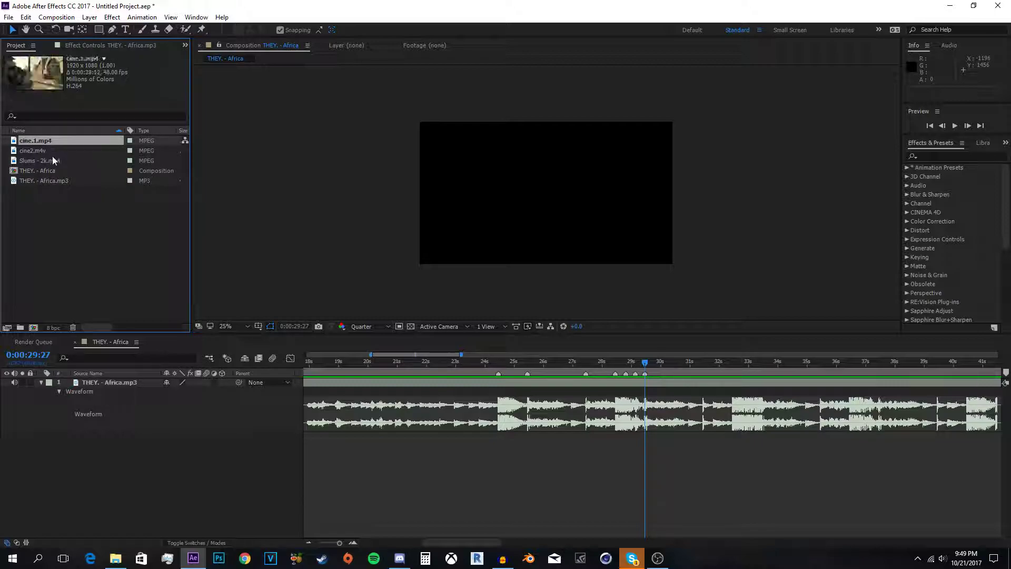
left_click(51, 165)
left_click(51, 160)
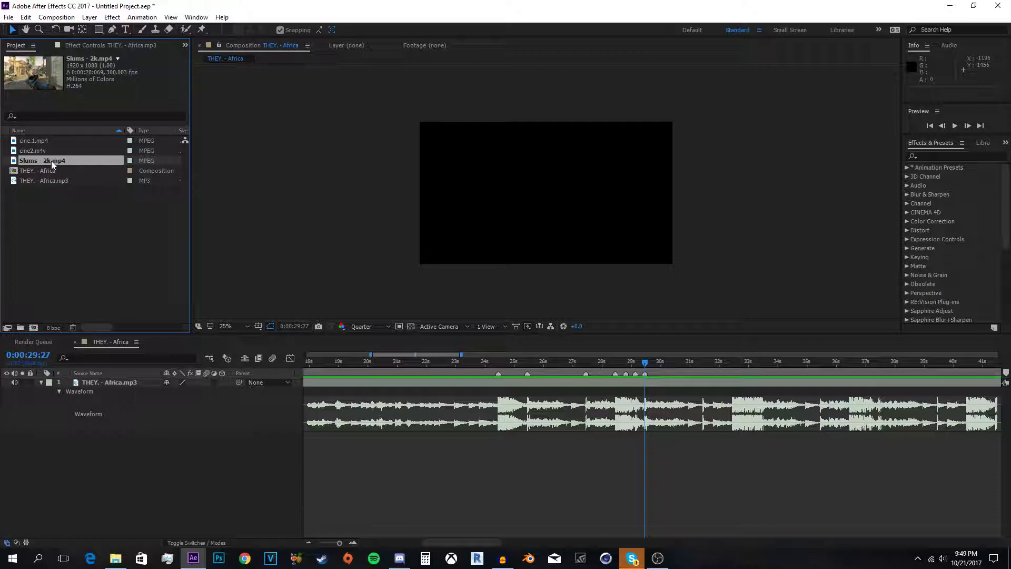
- Add the three clips to the composition and slide Slums - 2k.mp4 near the song's start
left_click(41, 138, "shift")
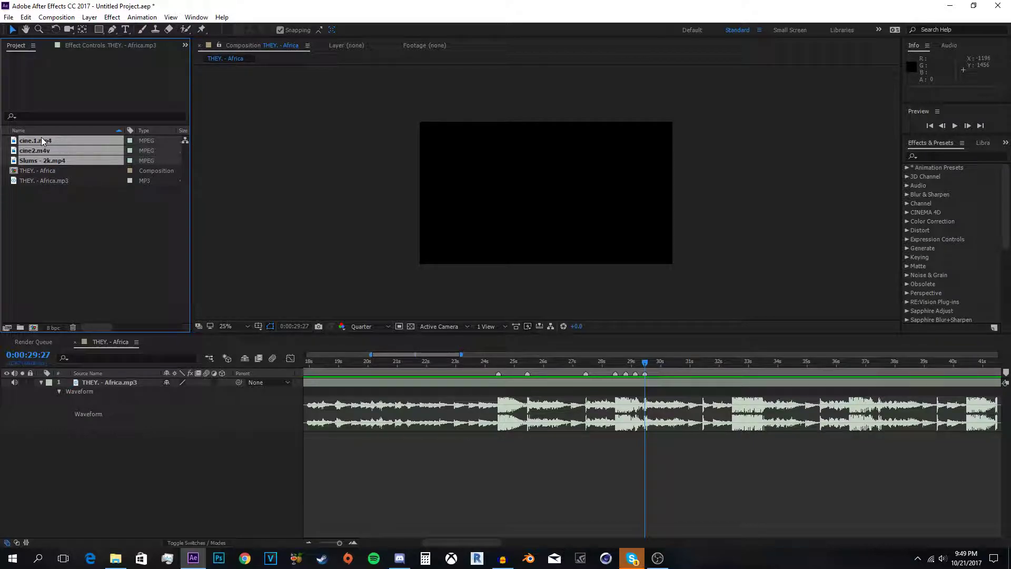
left_click_drag(46, 142, 546, 449)
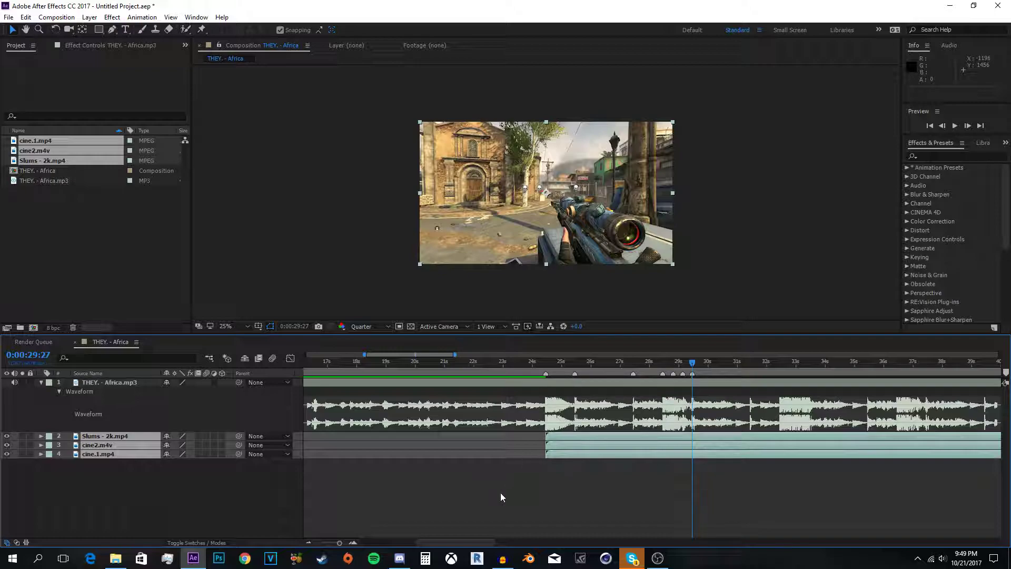
scroll(532, 453, "down", 4)
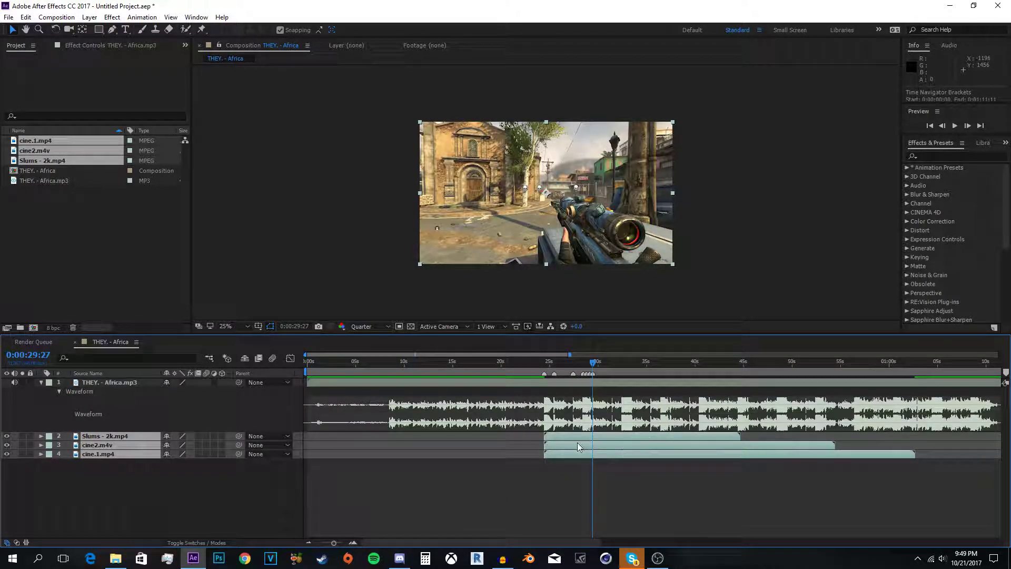
left_click(504, 479)
left_click_drag(574, 436, 543, 437)
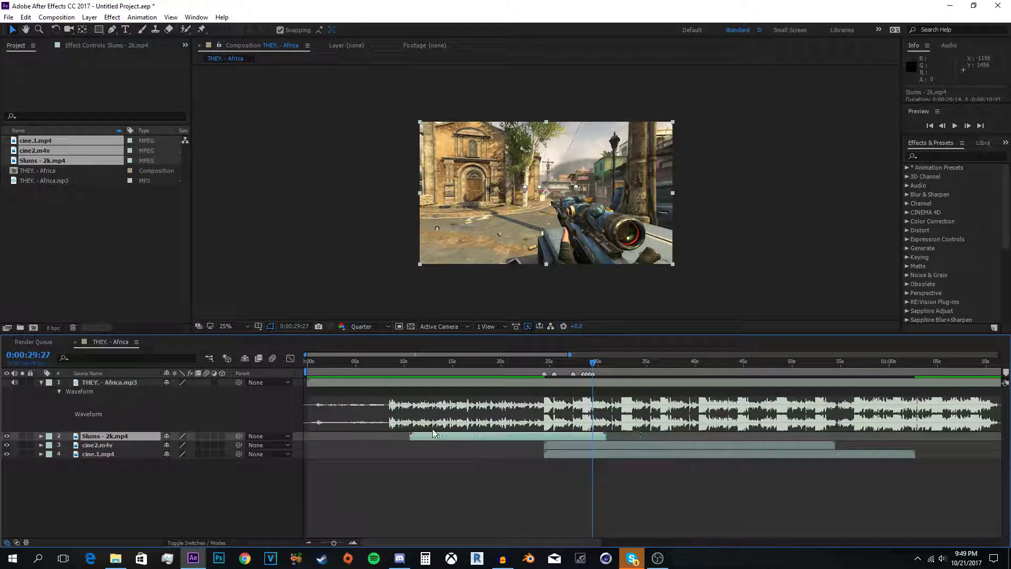
left_click_drag(433, 433, 417, 434)
- Start cine2.m4v at the current time, place cine.1.mp4 after it, and preview from 0:00:03:44
left_click_drag(567, 443, 616, 443)
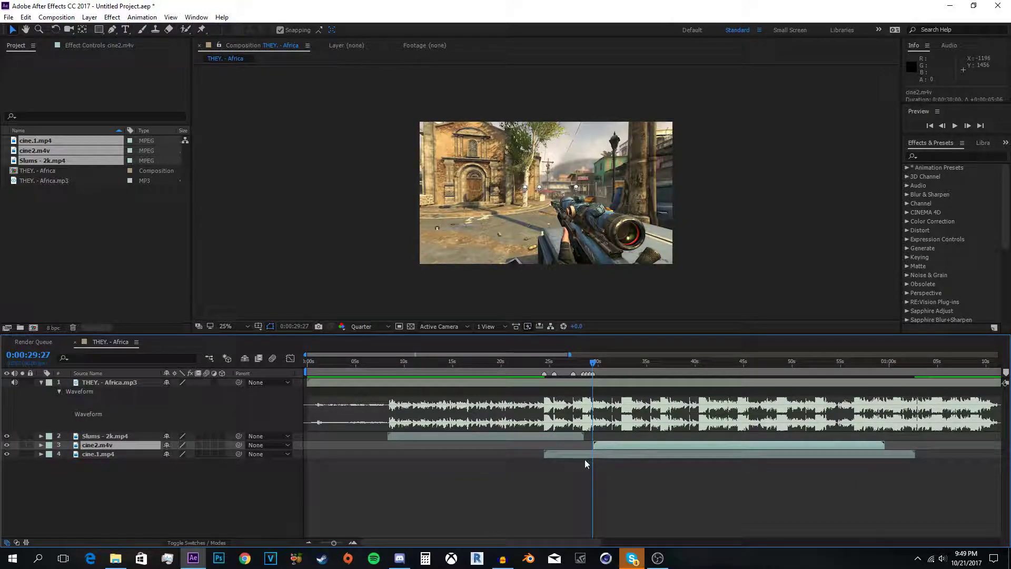
key("minus")
left_click_drag(459, 454, 592, 451)
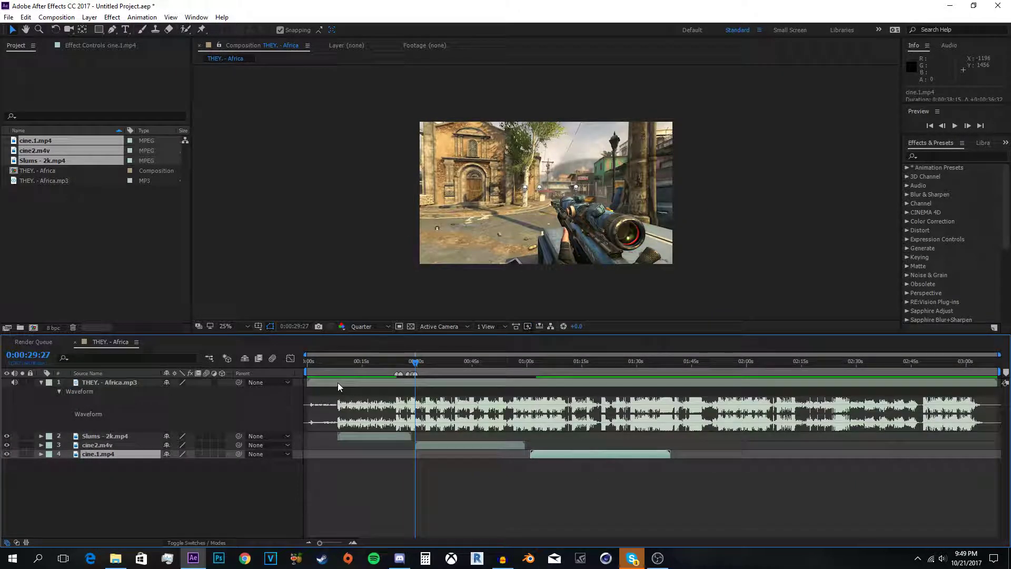
left_click(322, 363)
key("space")
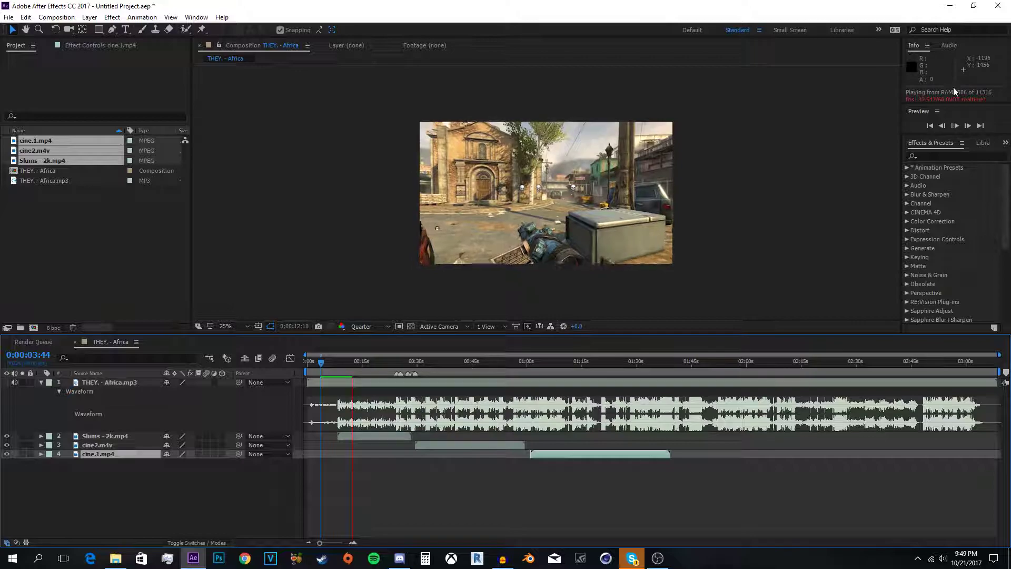
left_click_drag(953, 105, 952, 115)
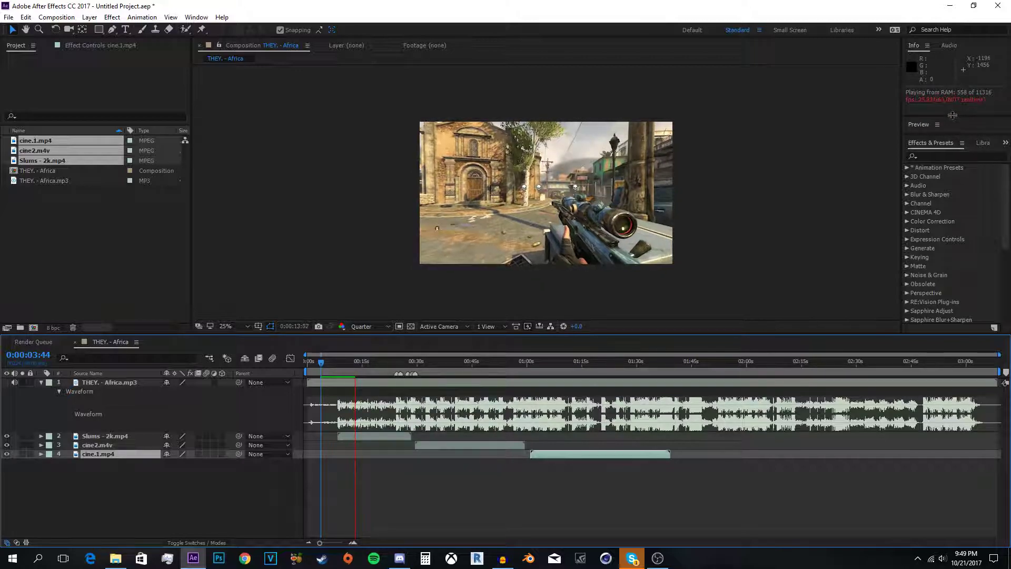
left_click_drag(952, 112, 953, 101)
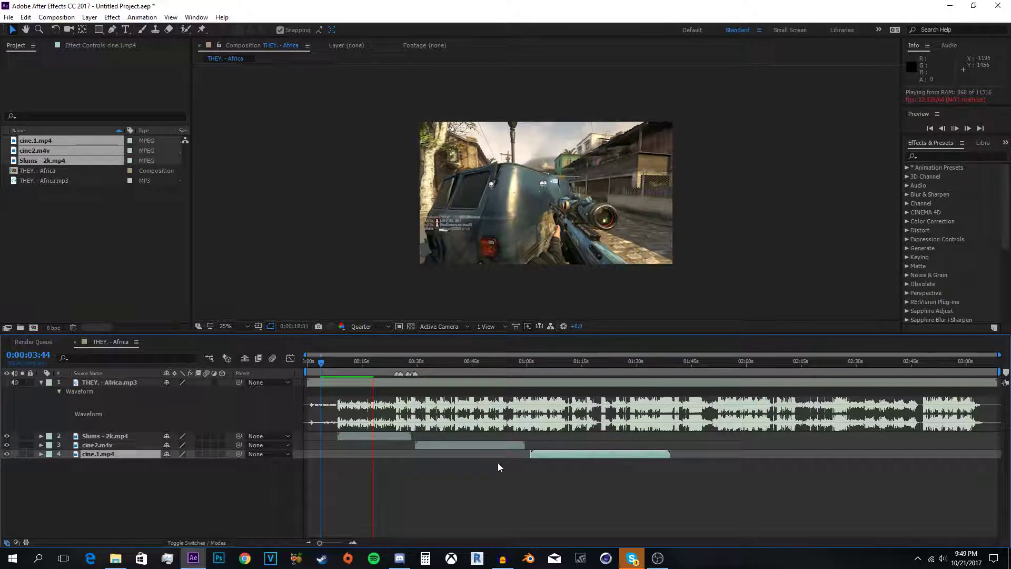
key("space")
- Time-stretch the Slums - 2k.mp4 layer to a 5% stretch factor and preview from 0:00:06:20
right_click(372, 439)
mouse_move(401, 77)
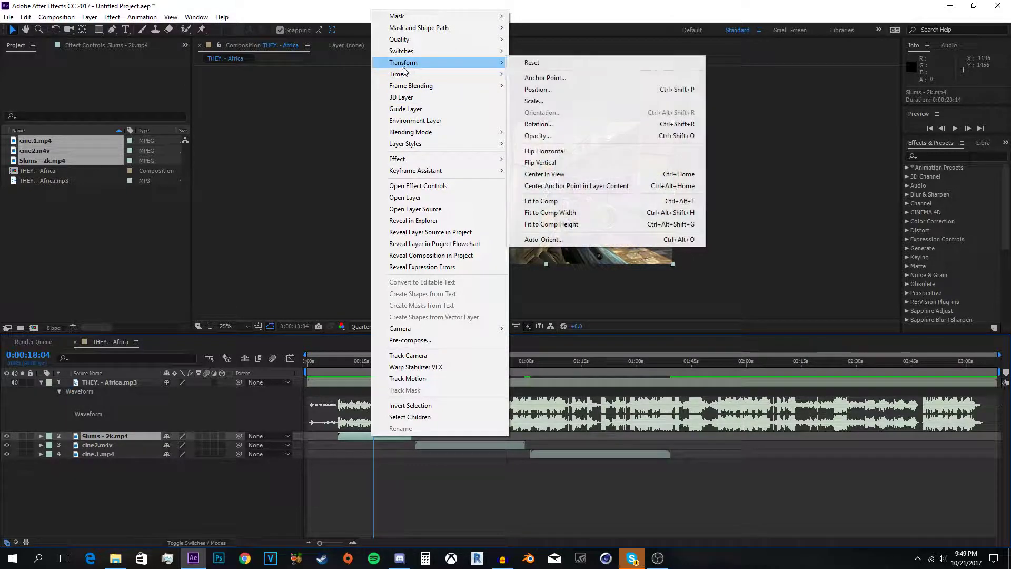
left_click(560, 96)
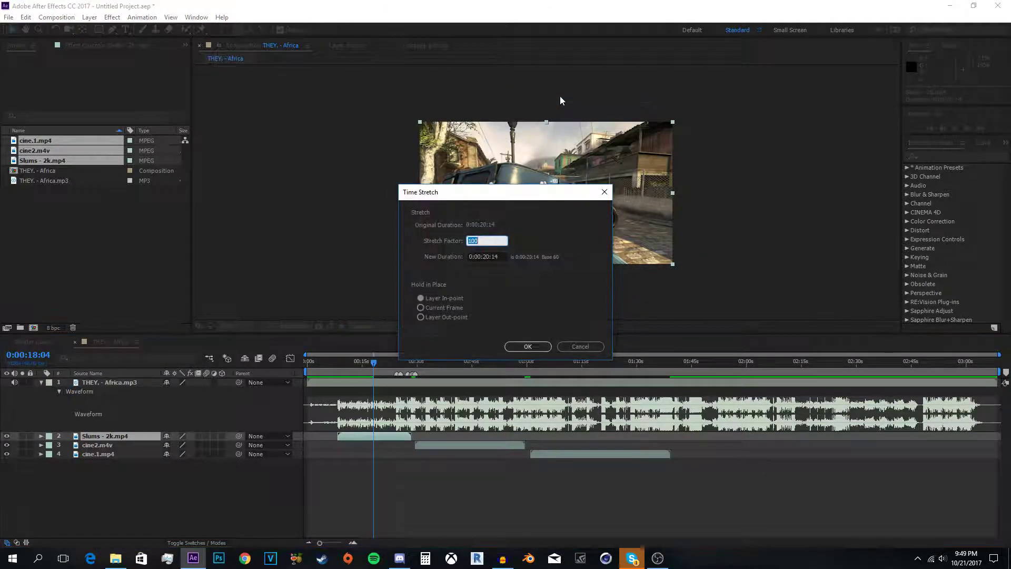
type("5")
key("Return")
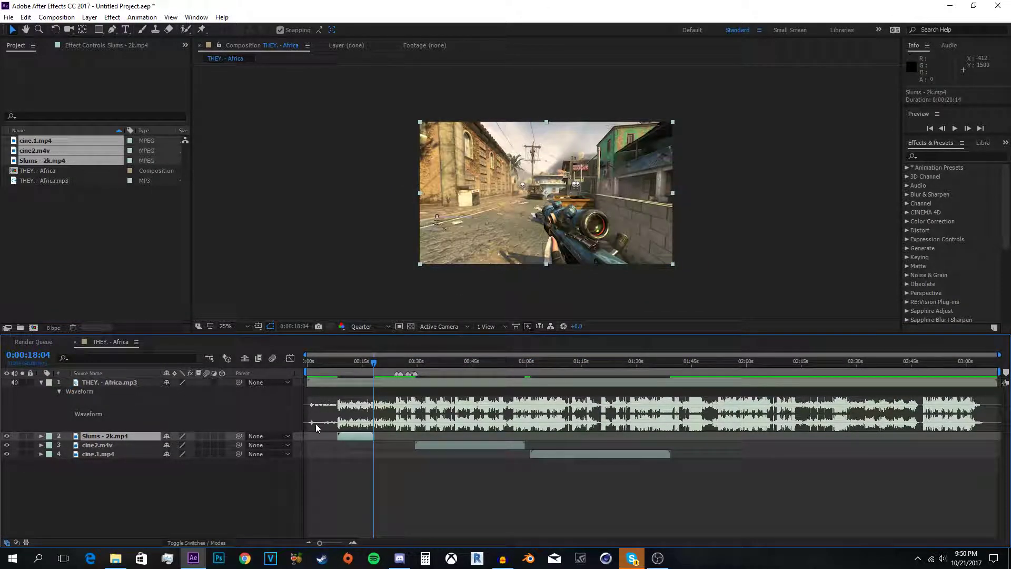
left_click(331, 366)
key("space")
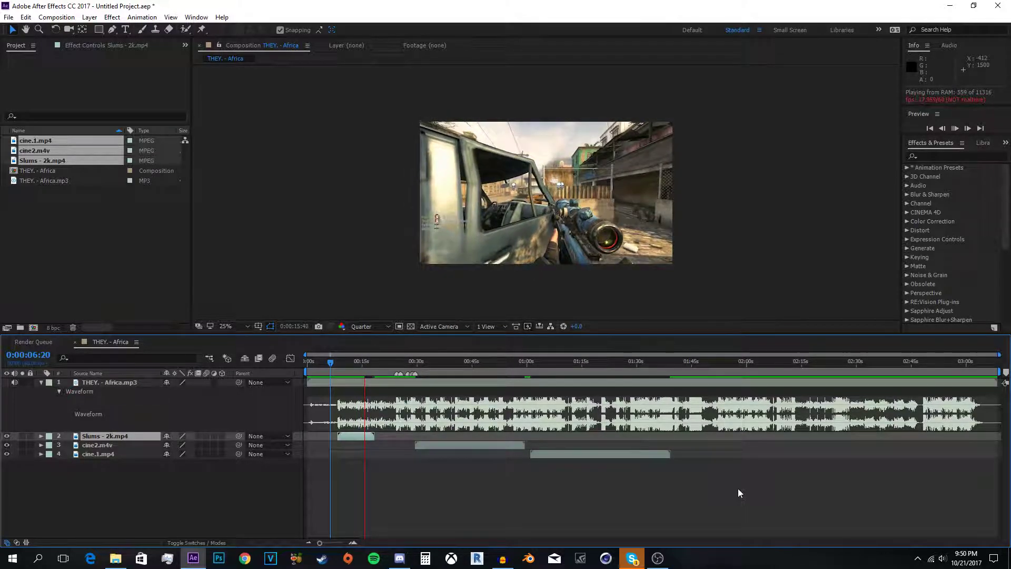
- Time-stretch cine2.m4v to 50% and preview it
right_click(449, 447)
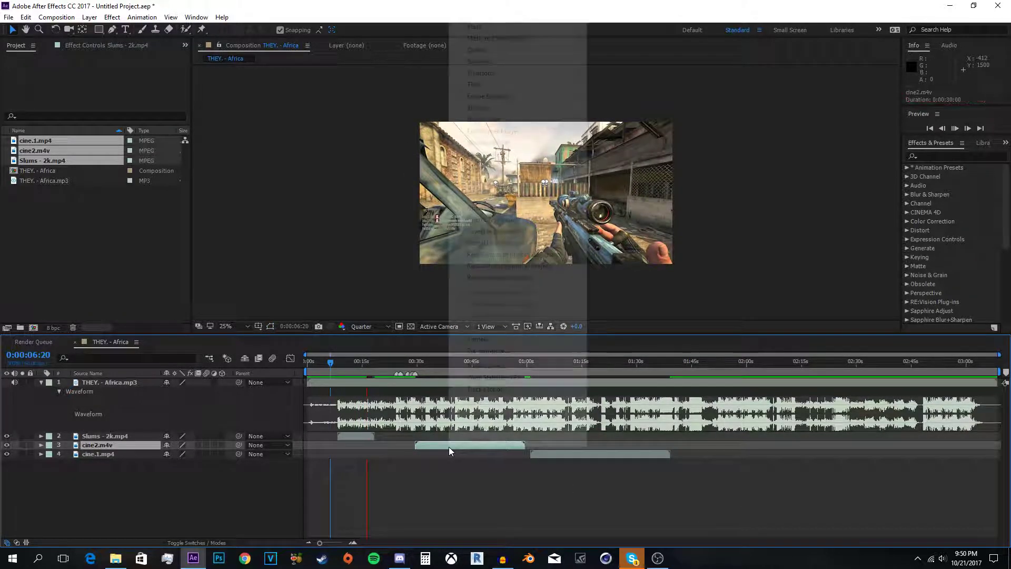
mouse_move(573, 88)
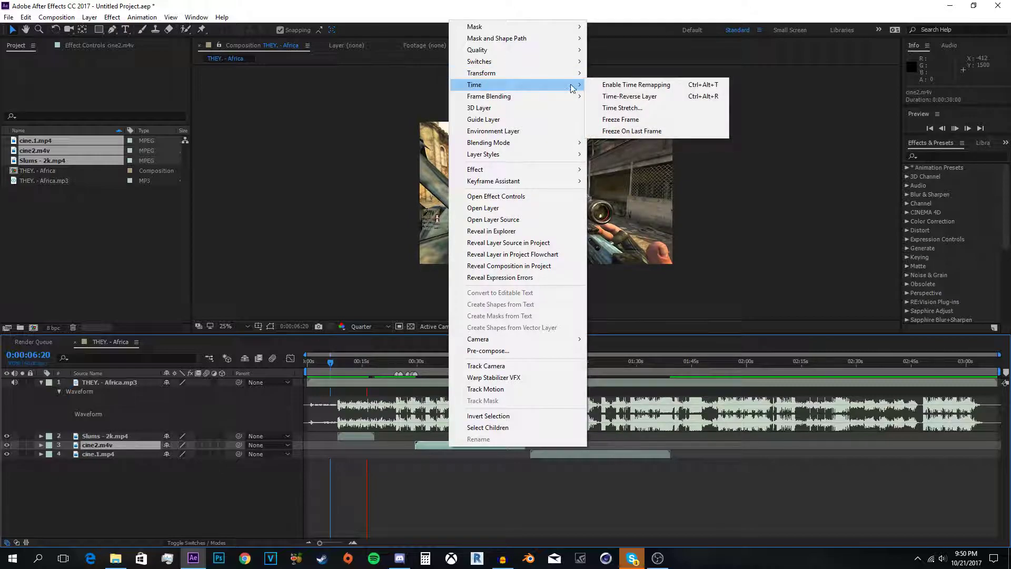
left_click(653, 108)
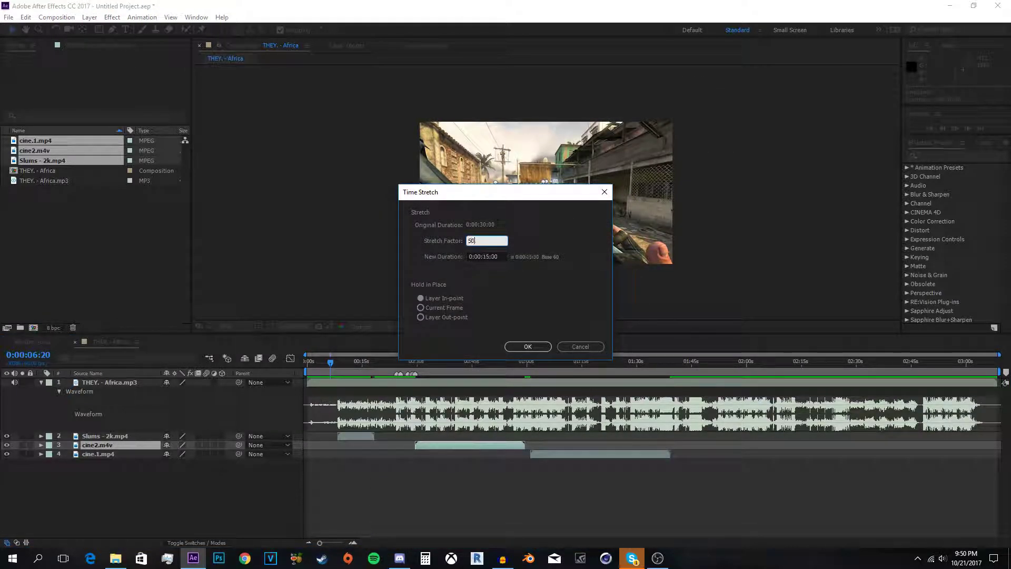
type("50")
key("Return")
key("space")
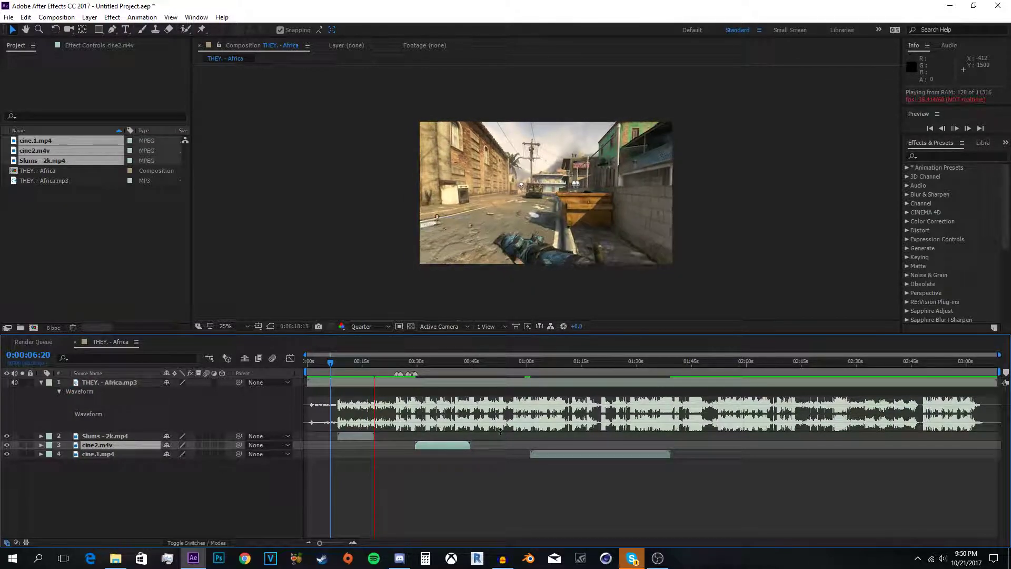
key("space")
- Time-stretch cine.1.mp4 to 50% and preview the clips from about 0:00:27:55
right_click(548, 453)
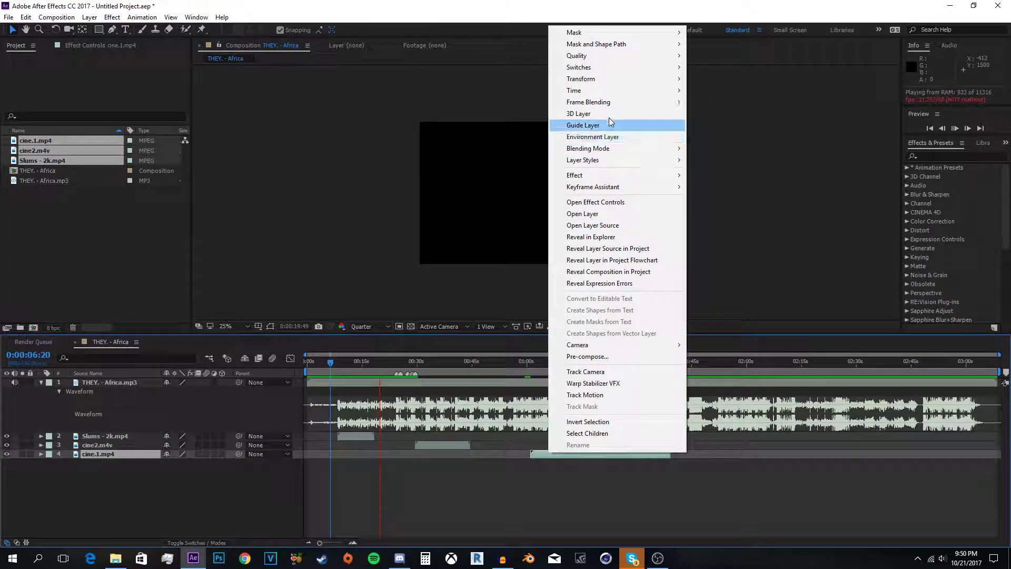
mouse_move(608, 90)
left_click(756, 115)
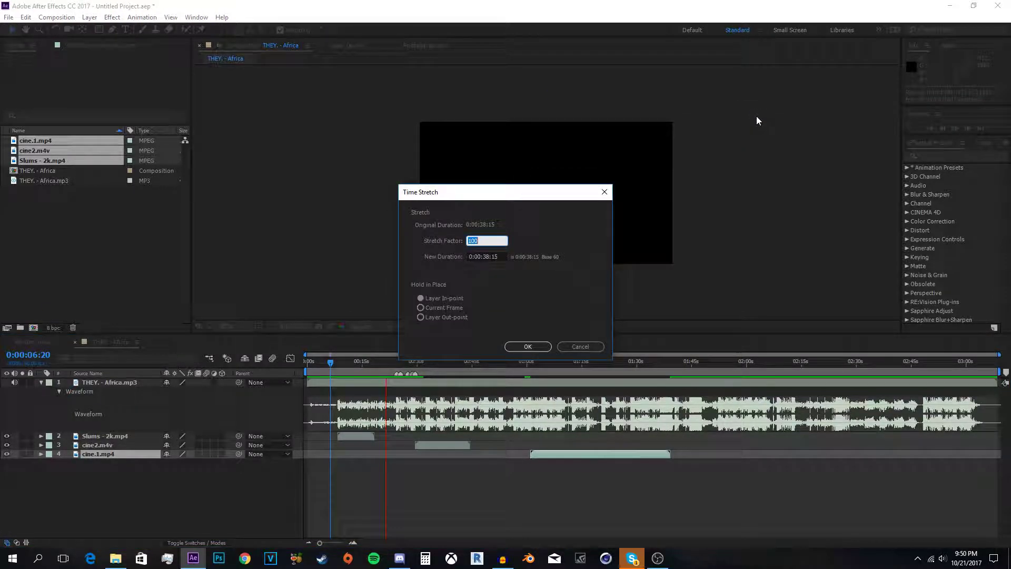
type("50")
key("Return")
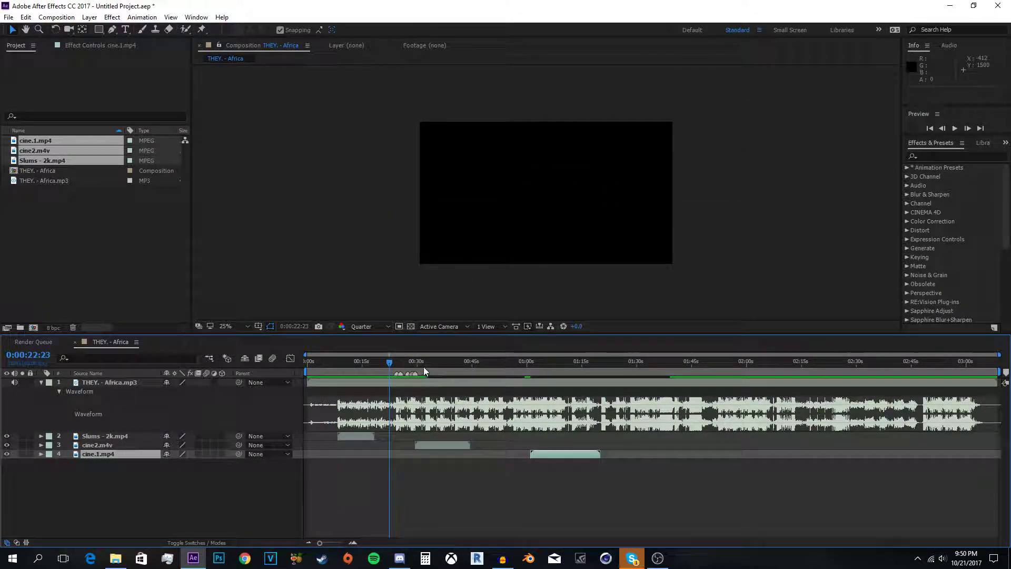
left_click(409, 362)
key("space")
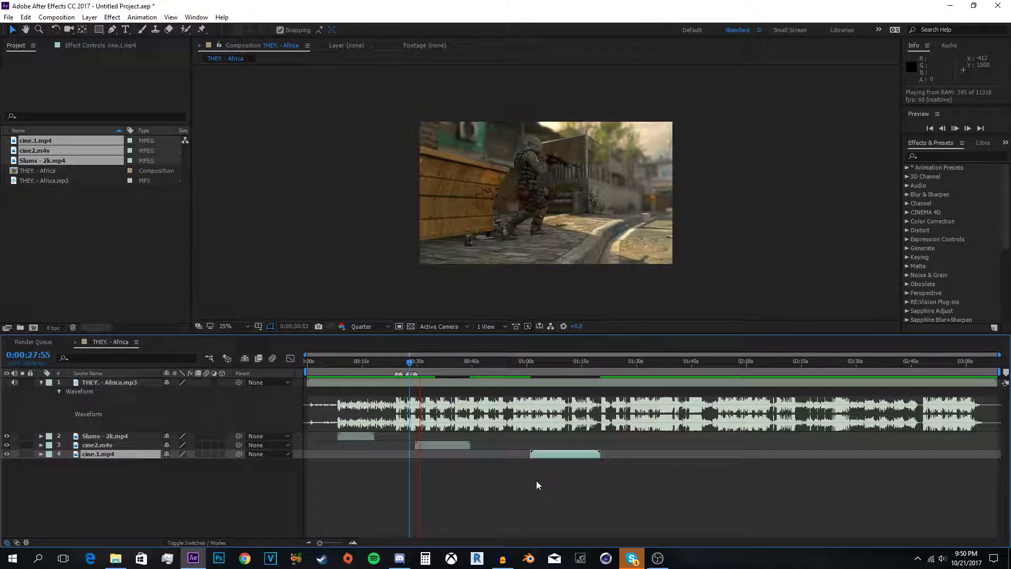
- Re-stretch cine2.m4v to 30% and preview the shortened clip from 0:00:28:20
left_click(451, 445)
right_click(451, 446)
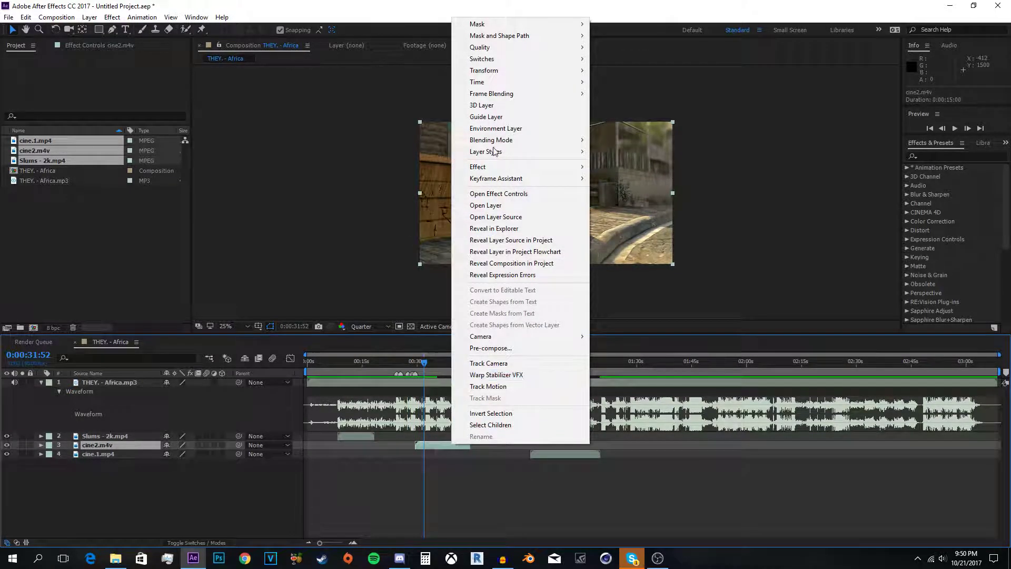
mouse_move(522, 84)
left_click(662, 106)
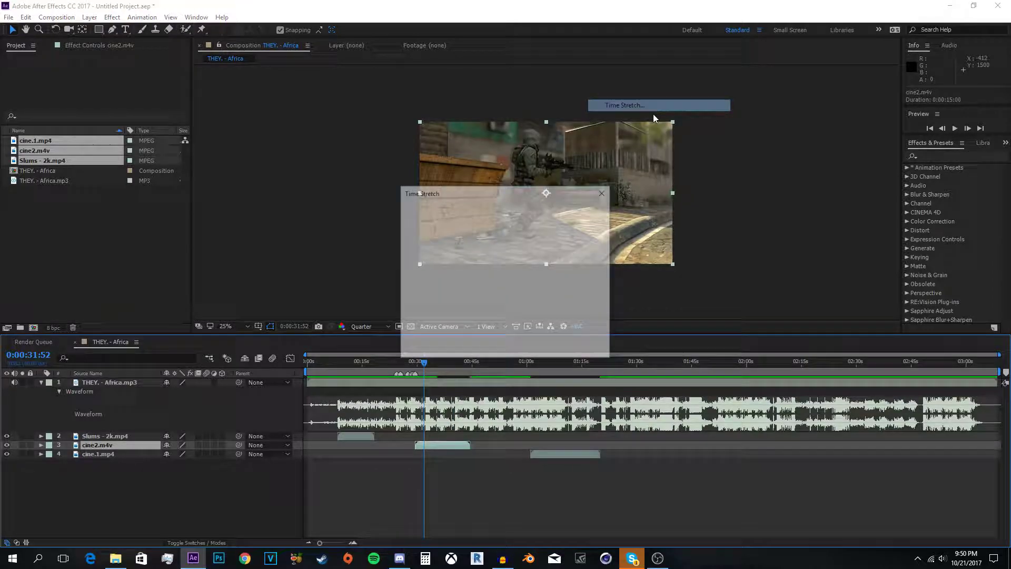
type("30")
key("Return")
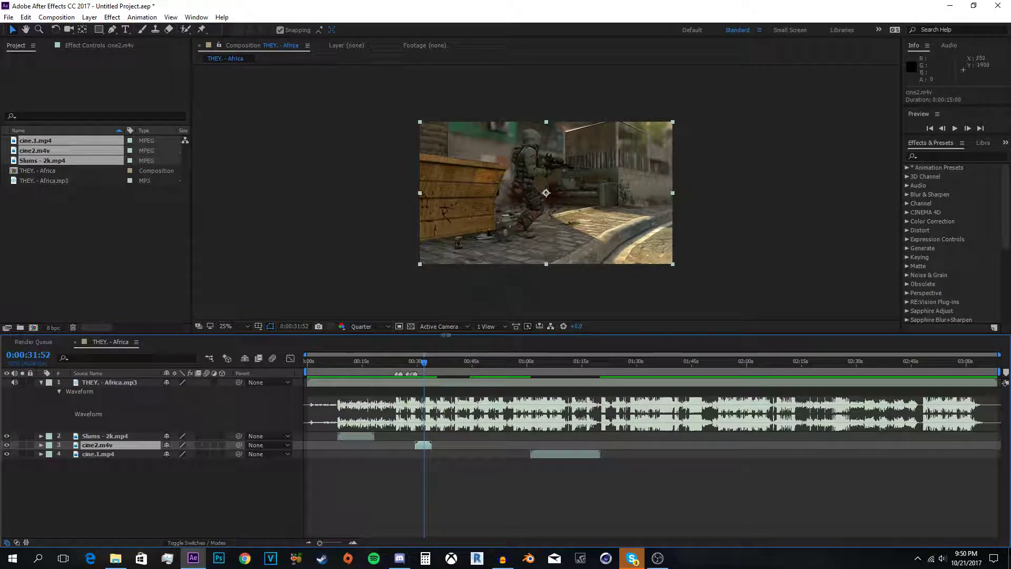
left_click(412, 363)
key("space")
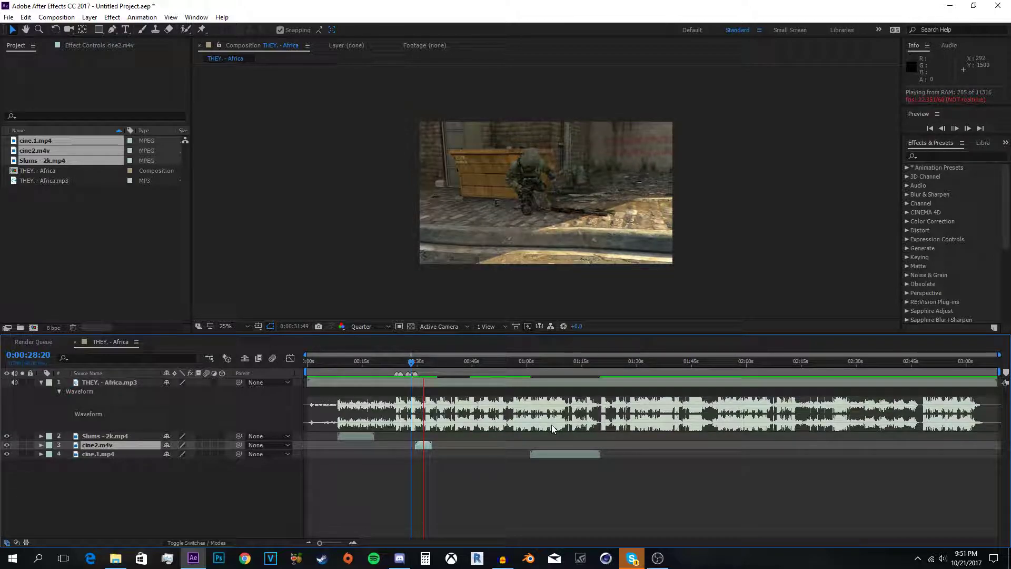
key("space")
key("space")
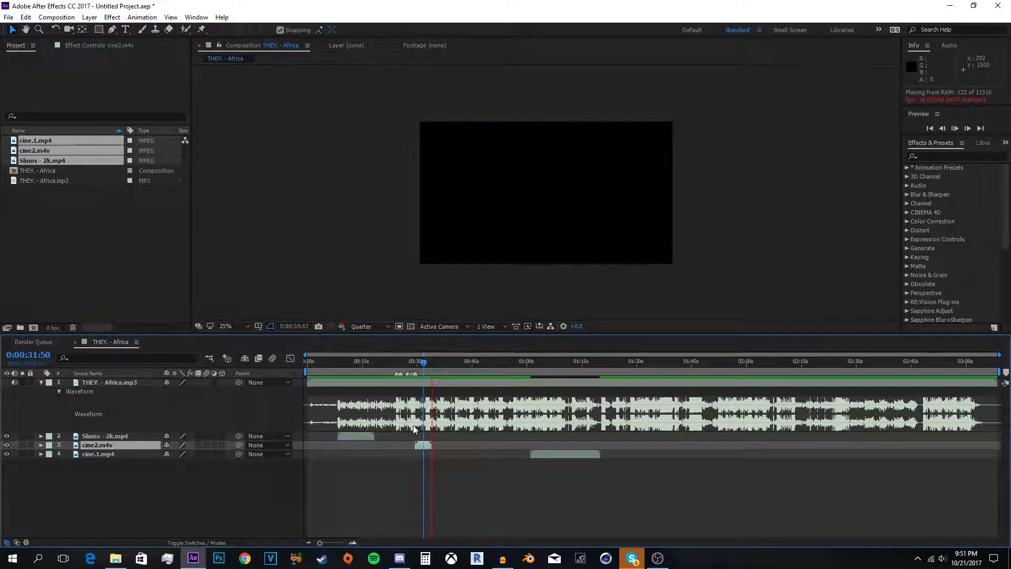
- Move the cine2.m4v layer later so it starts around 42 seconds
key("space")
left_click(394, 361)
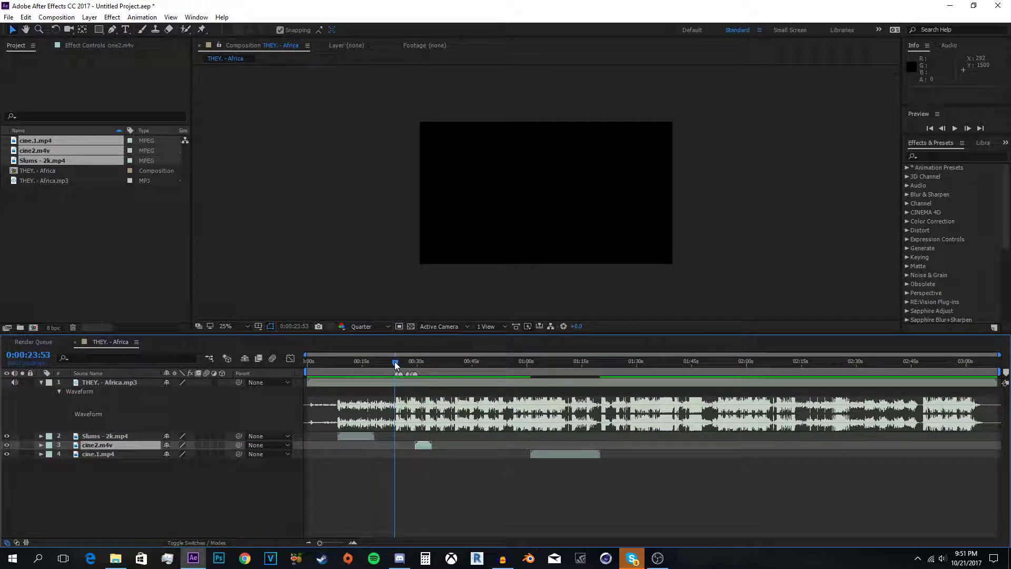
key("equal")
left_click_drag(395, 361, 403, 362)
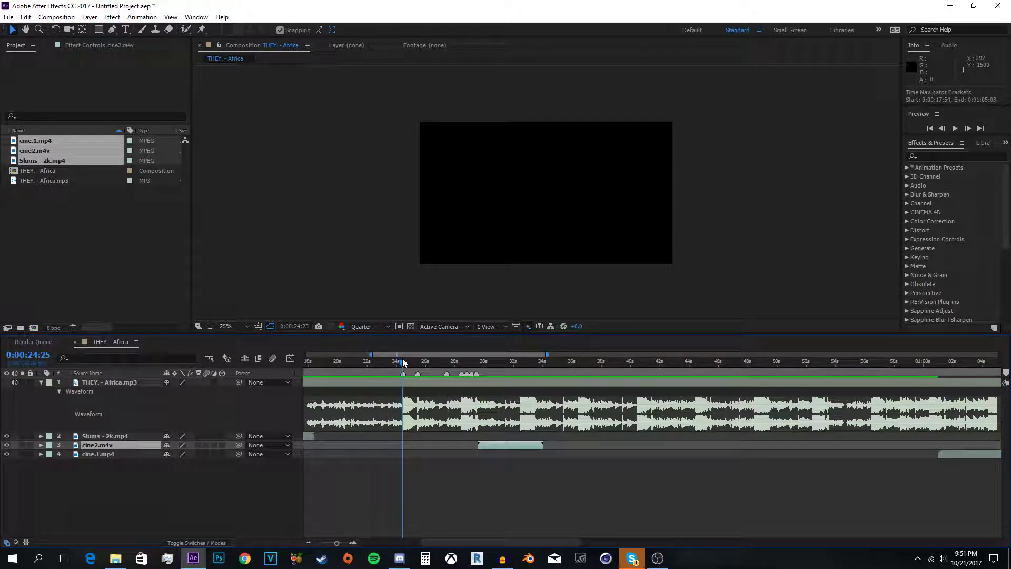
left_click_drag(493, 443, 670, 446)
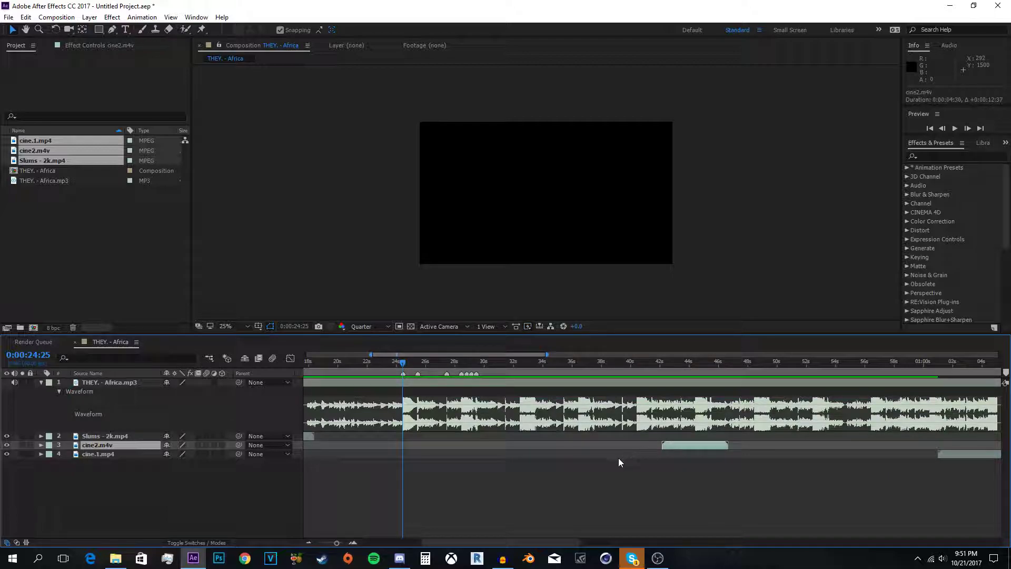
- Slide the Slums - 2k.mp4 layer into place, preview, and split it at 0:00:25:27
key("minus")
left_click_drag(322, 434, 437, 434)
key("equal")
key("equal")
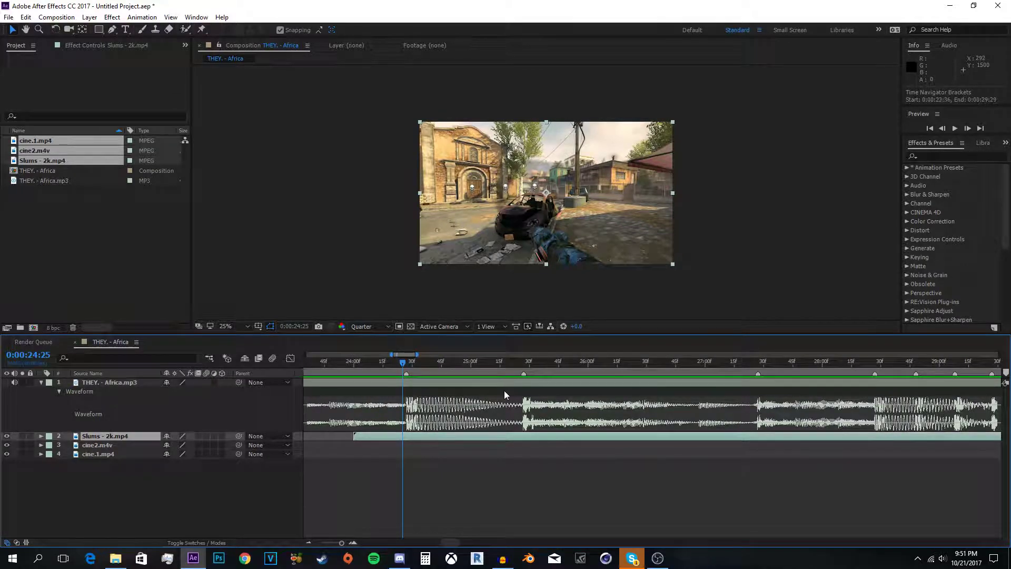
left_click(463, 362)
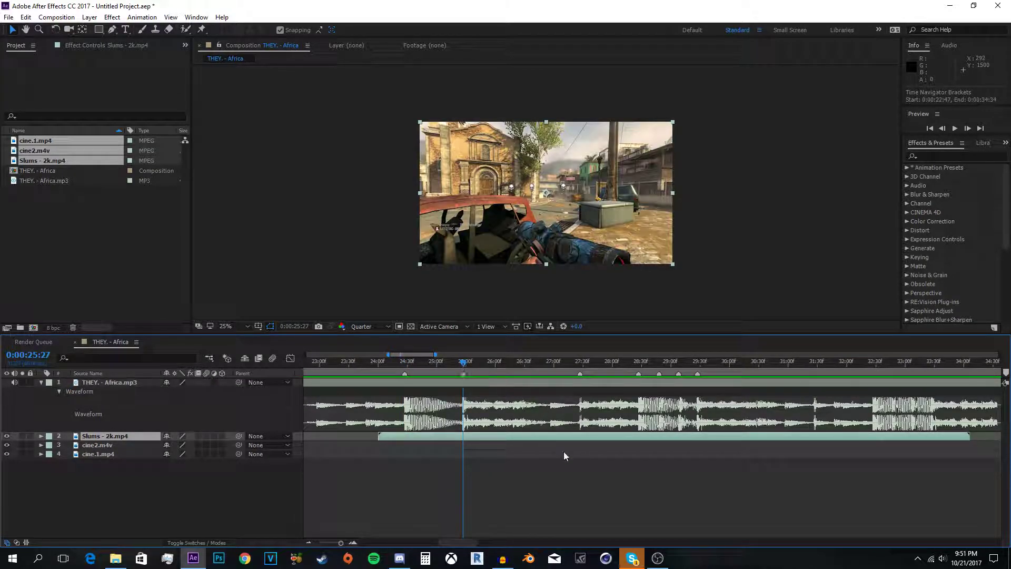
left_click_drag(690, 437, 612, 425)
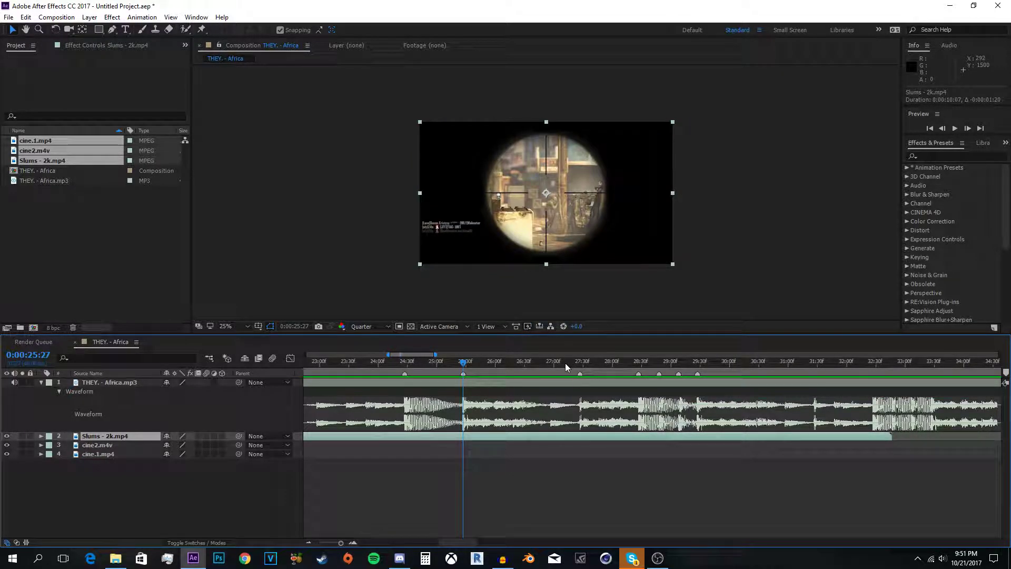
key("space")
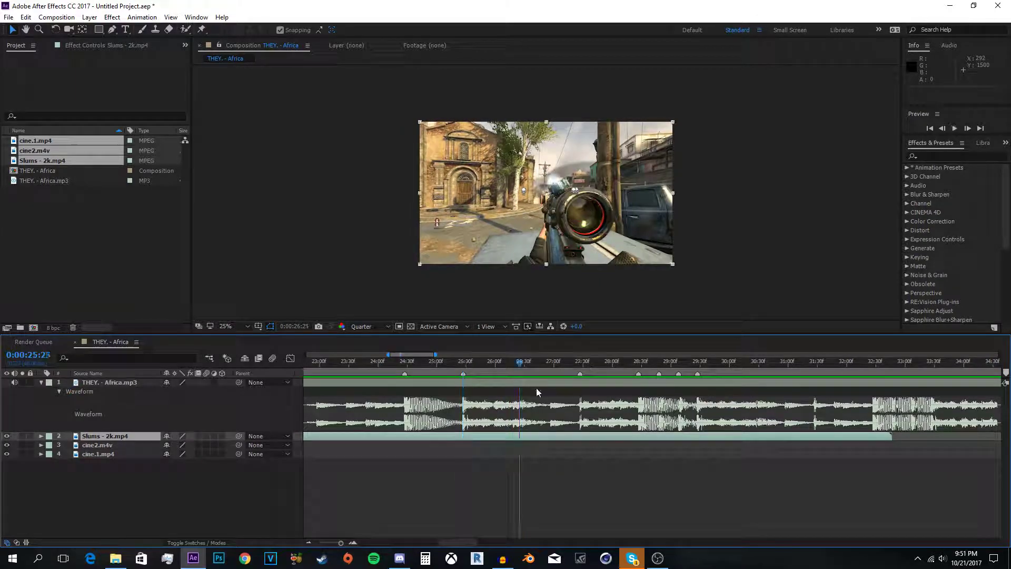
left_click(464, 363)
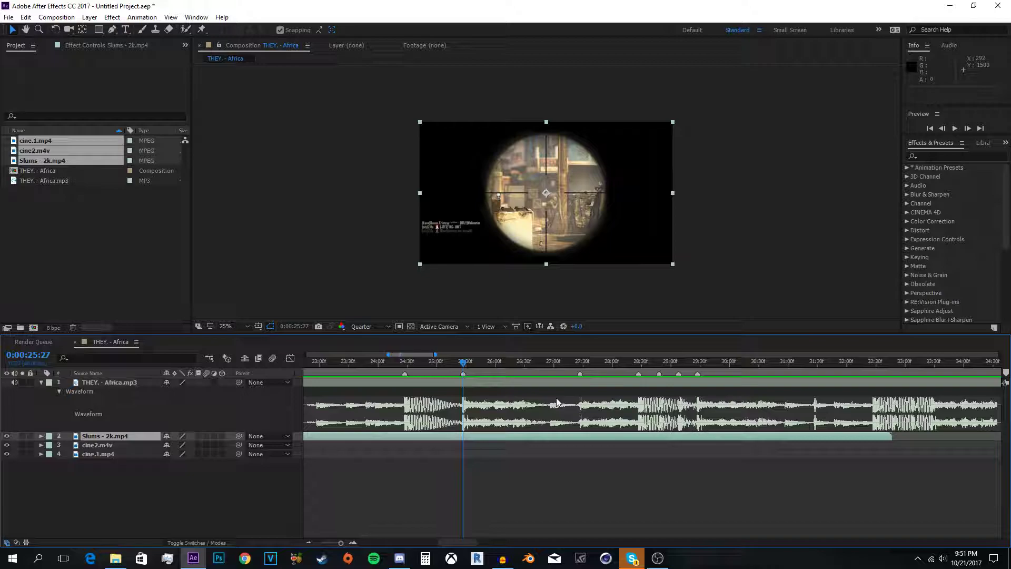
key("ctrl+shift+d")
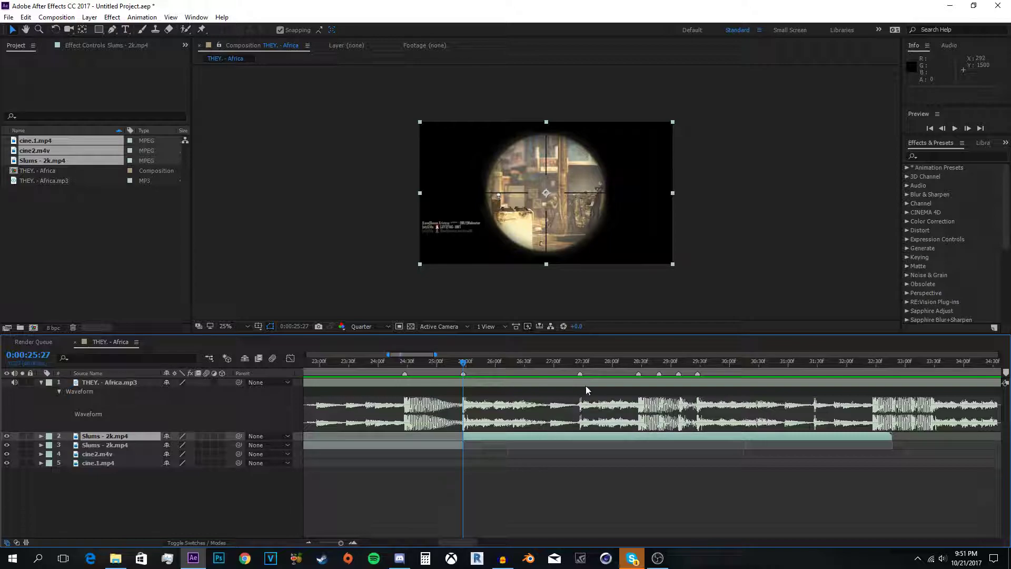
- Undo the 25:27 split and reposition the Slums - 2k.mp4 layer, previewing the edit
left_click(580, 362)
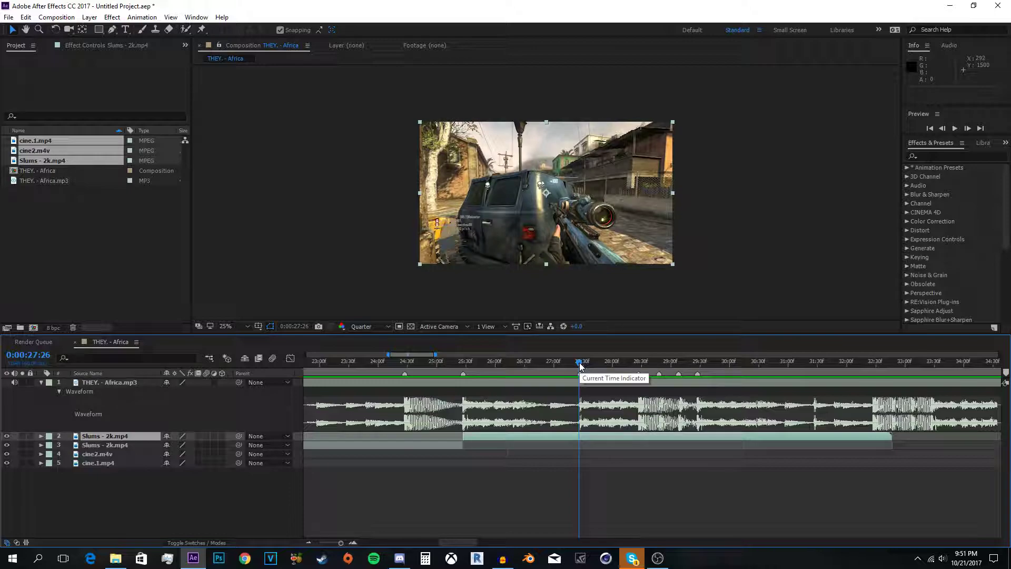
left_click_drag(580, 365, 500, 373)
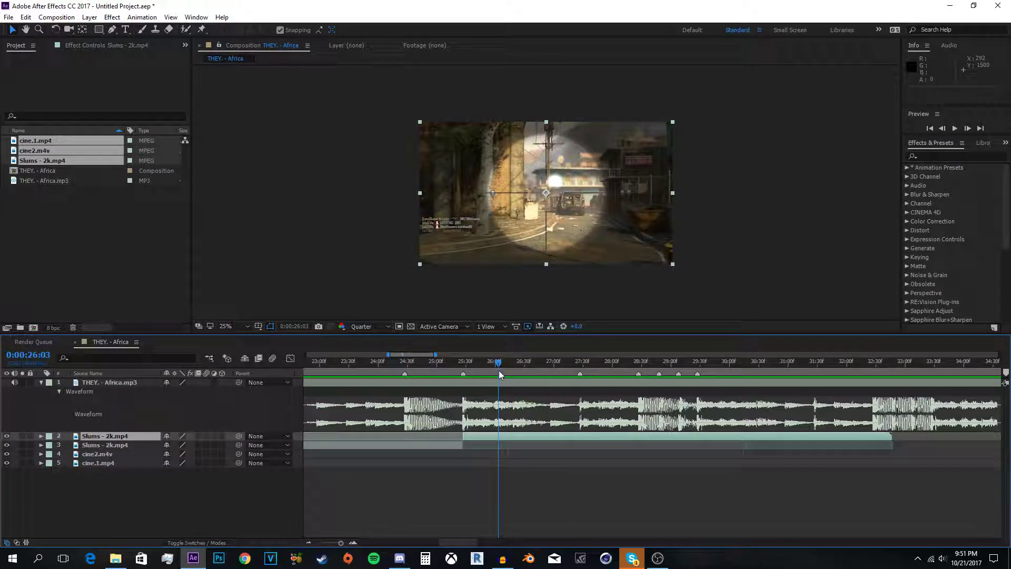
key("ctrl+z")
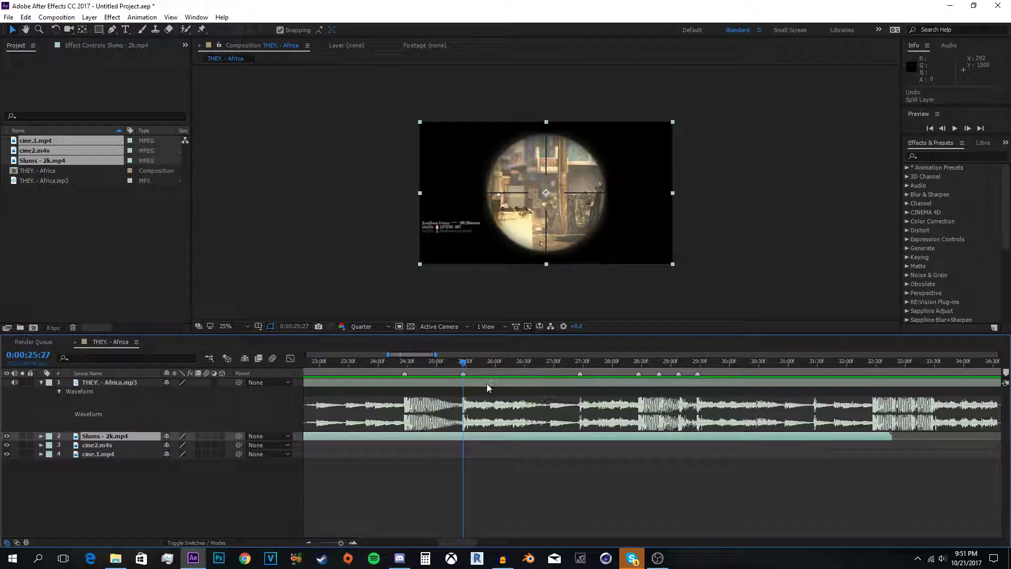
right_click(454, 434)
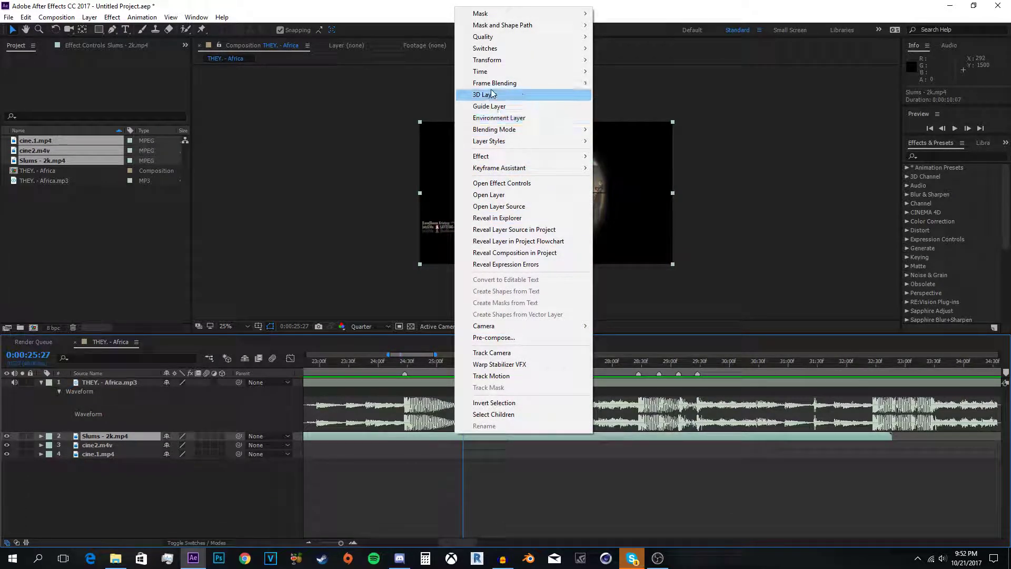
mouse_move(574, 72)
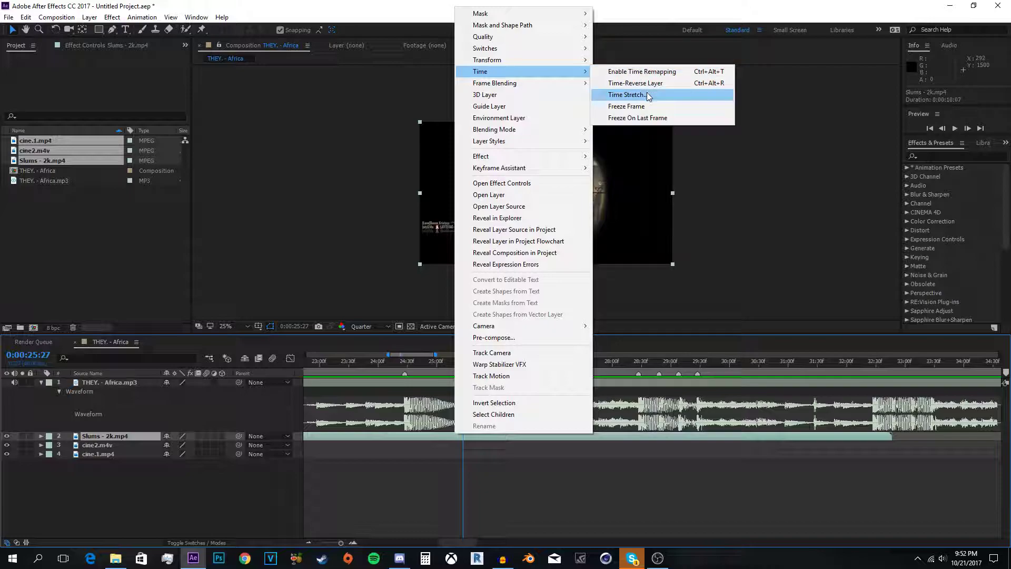
left_click(629, 95)
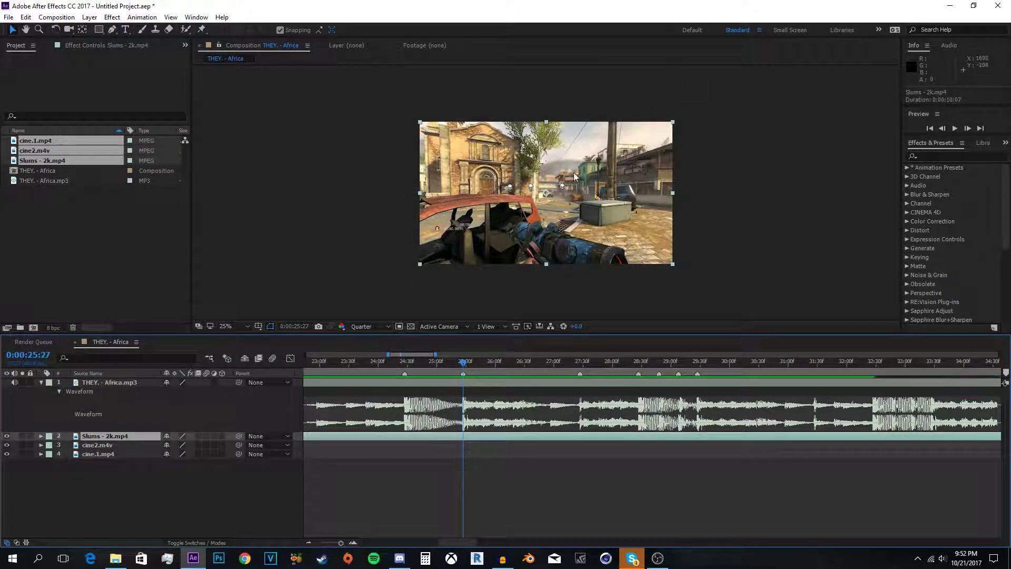
scroll(753, 434, "down", 3)
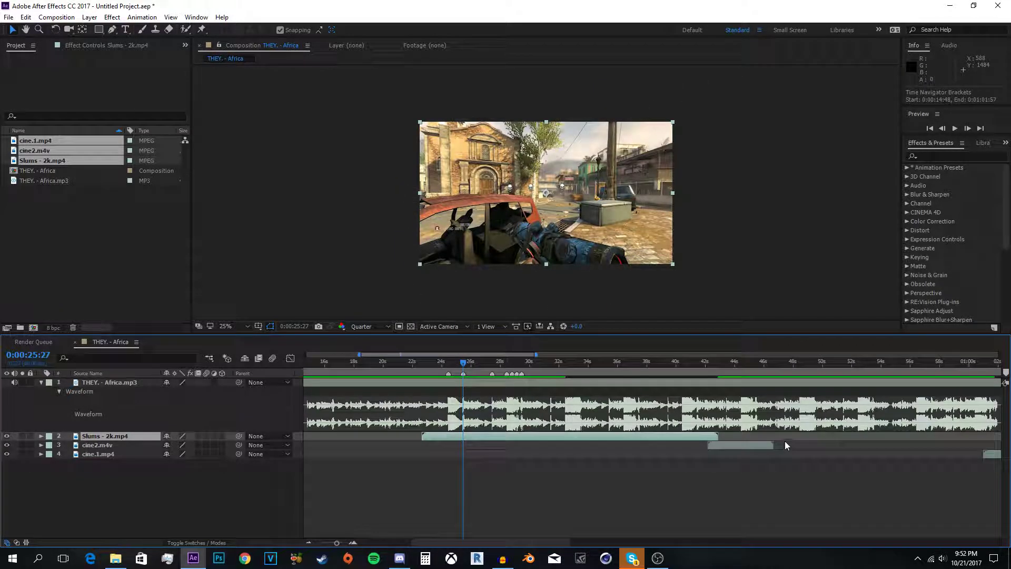
left_click_drag(670, 435, 619, 441)
scroll(620, 441, "up", 4)
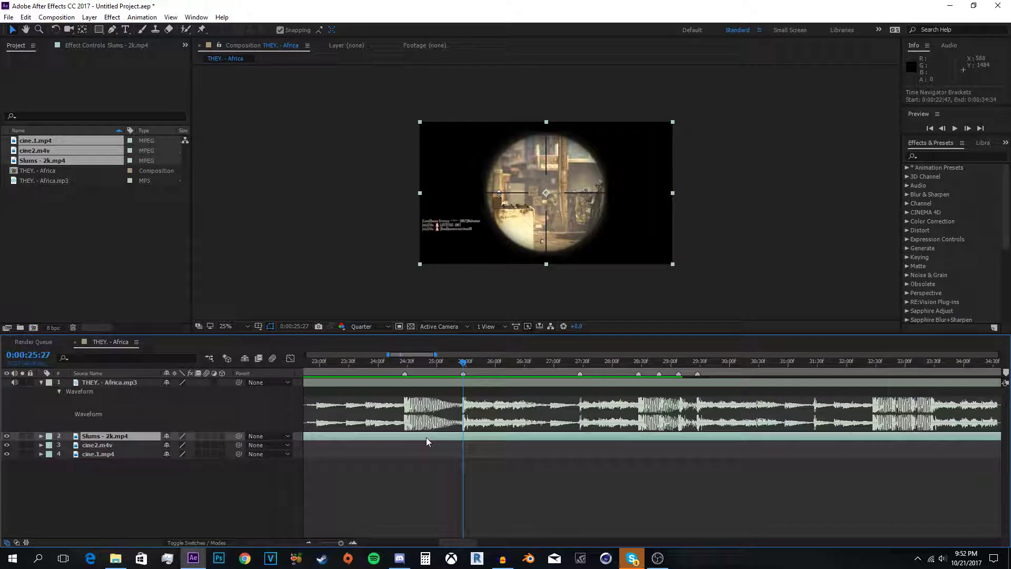
left_click_drag(426, 437, 453, 440)
key("space")
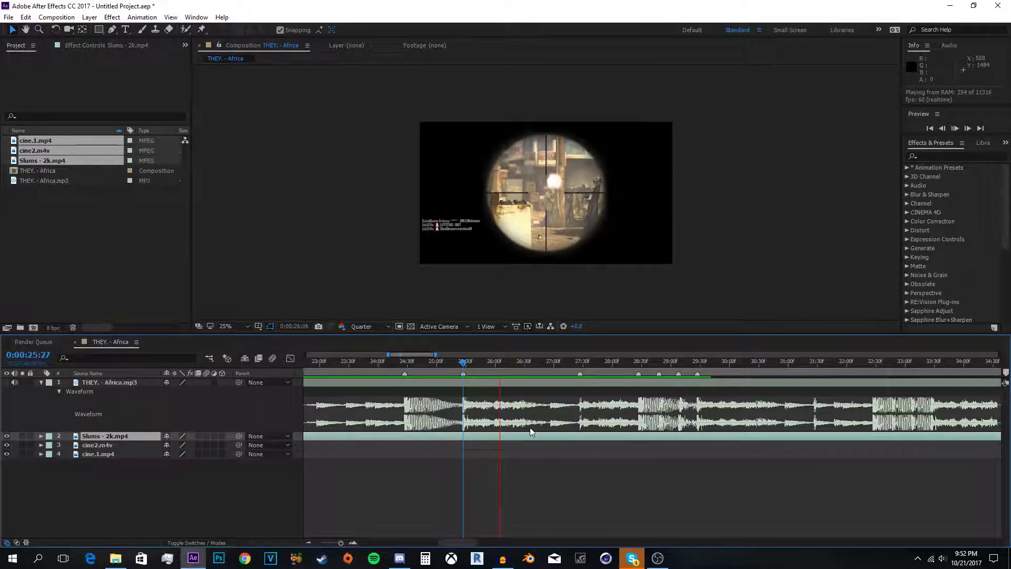
key("space")
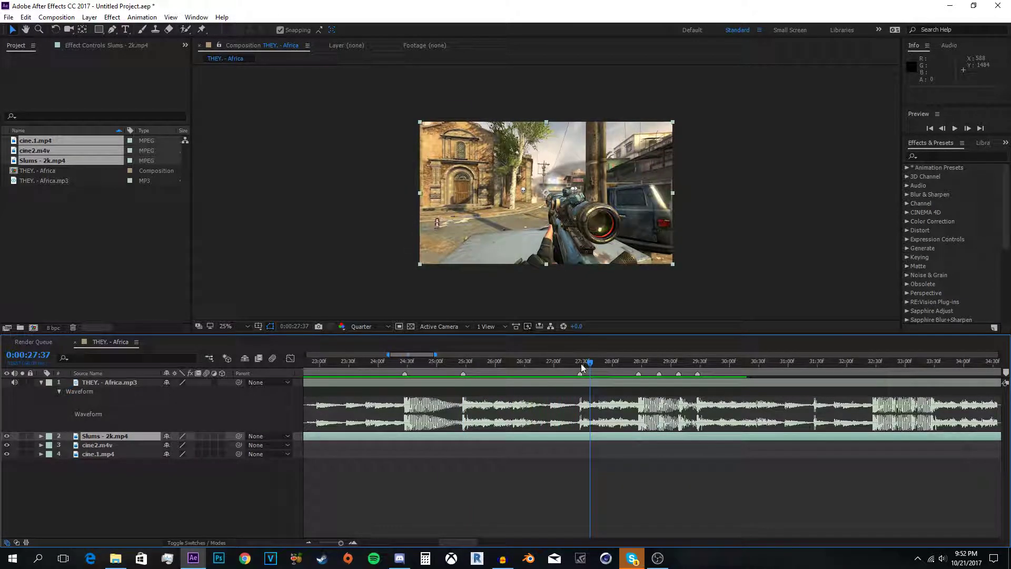
- Add a beat marker on the song at 0:00:27:27 and split the Slums layer there
left_click(582, 363)
key("Page_Up")
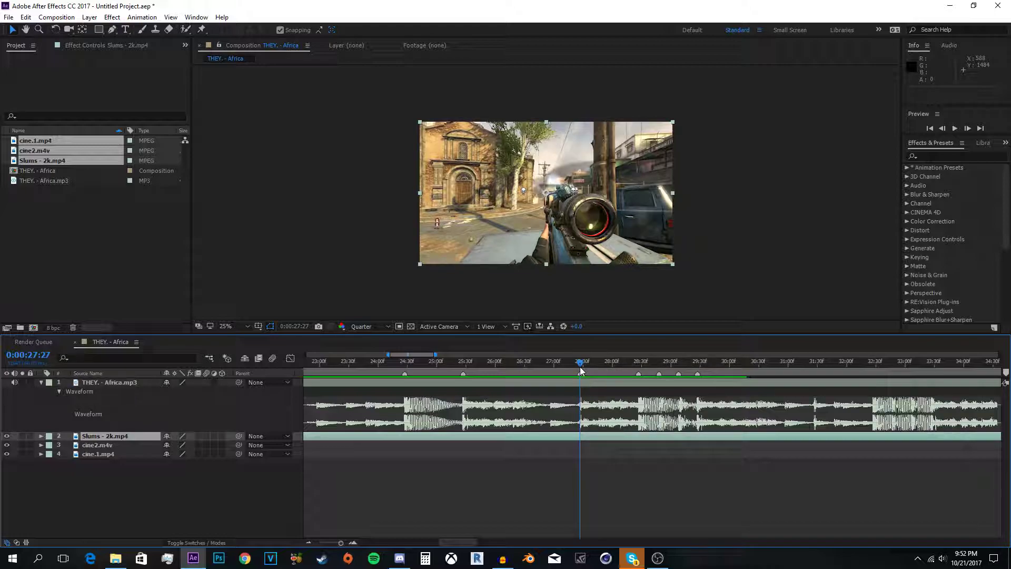
key("KP_Multiply")
key("ctrl+shift+d")
left_click(463, 363)
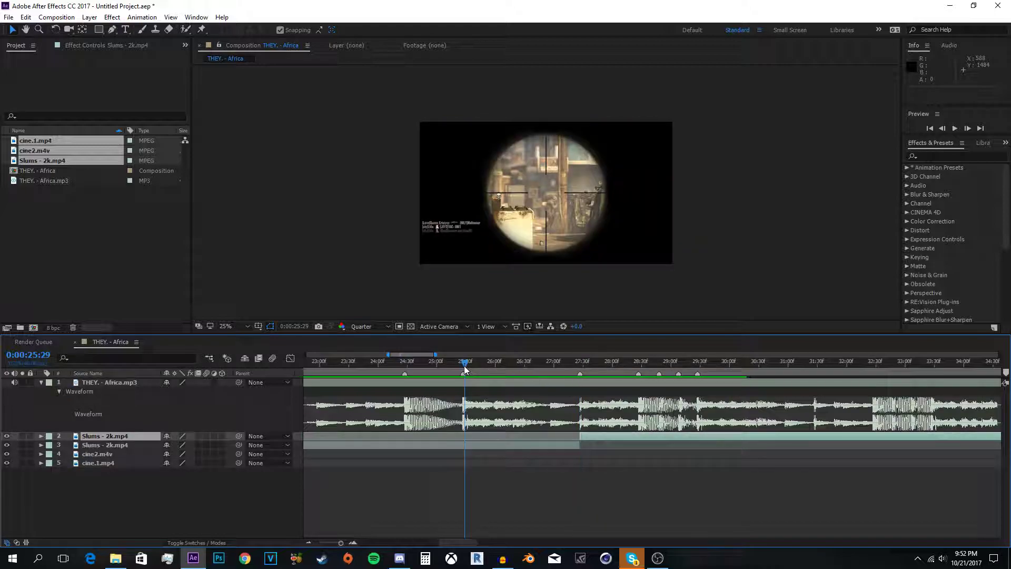
- Split the earlier Slums piece at 0:00:25:27 and enable time remapping on it
left_click(510, 446)
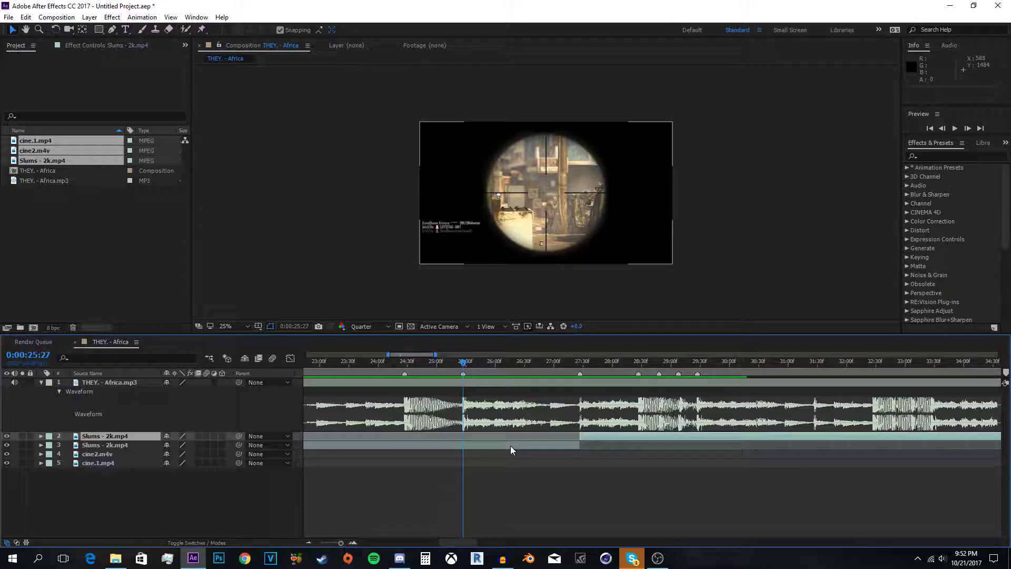
key("ctrl+shift+d")
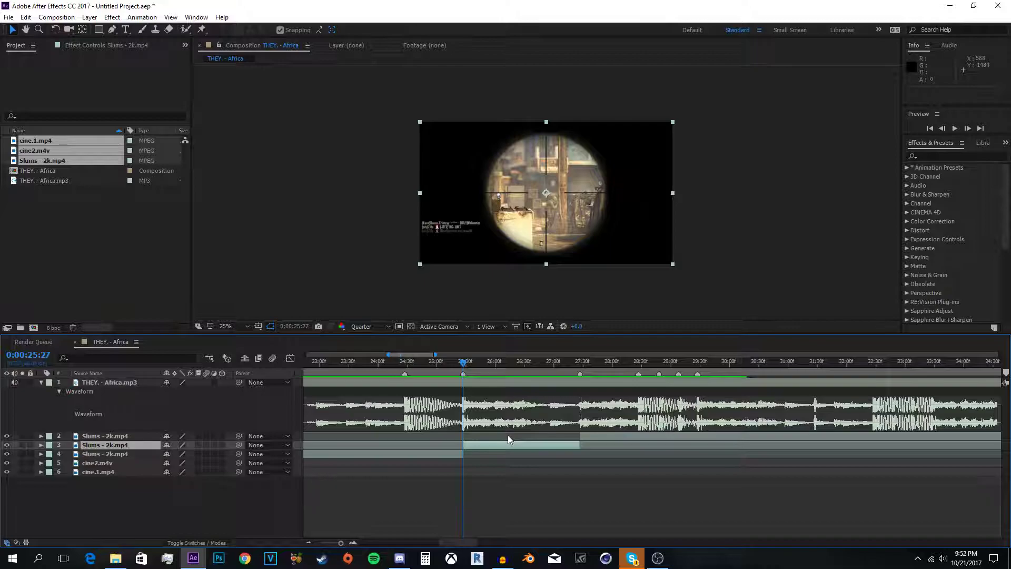
key("ctrl+alt+t")
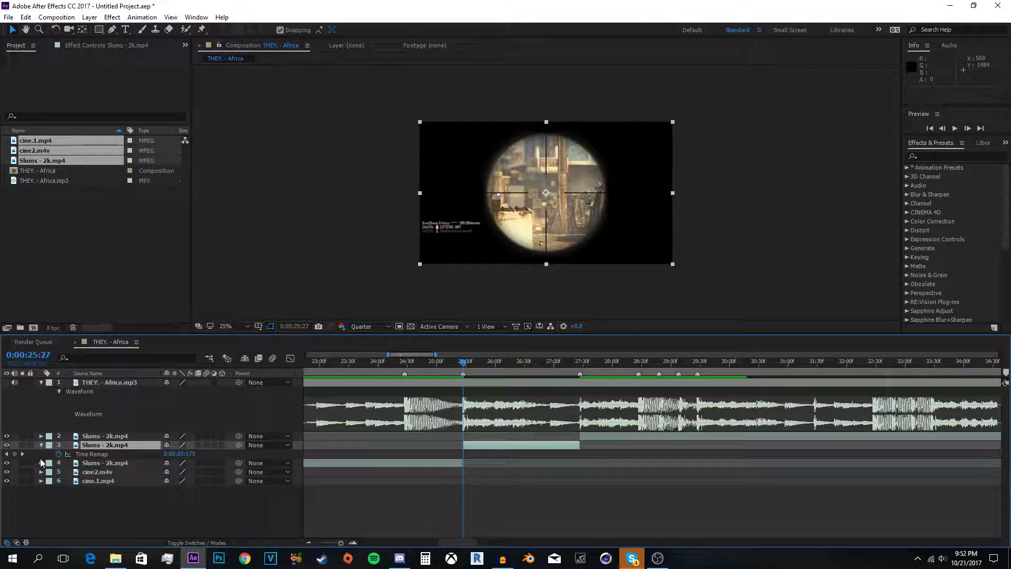
- Add Time Remap keyframes at 25:27 and 27:27 and apply Easy Ease to both
left_click(14, 454)
key("Return")
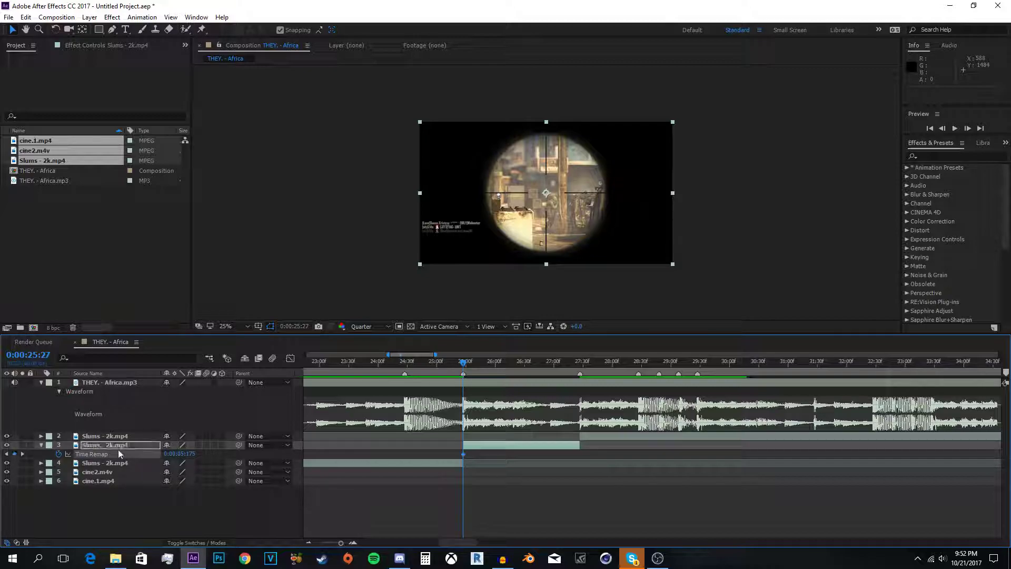
left_click(580, 362)
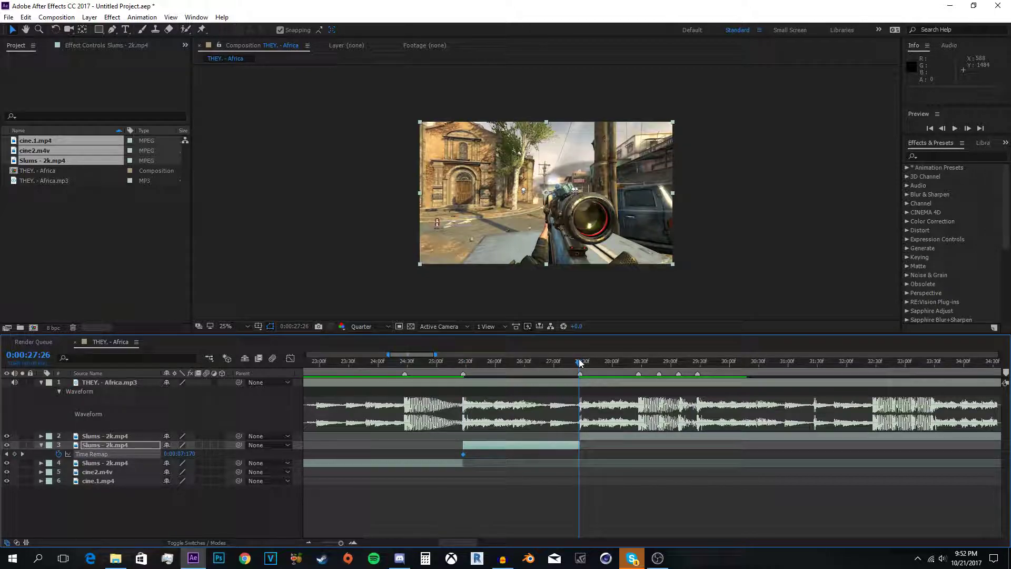
left_click(14, 454)
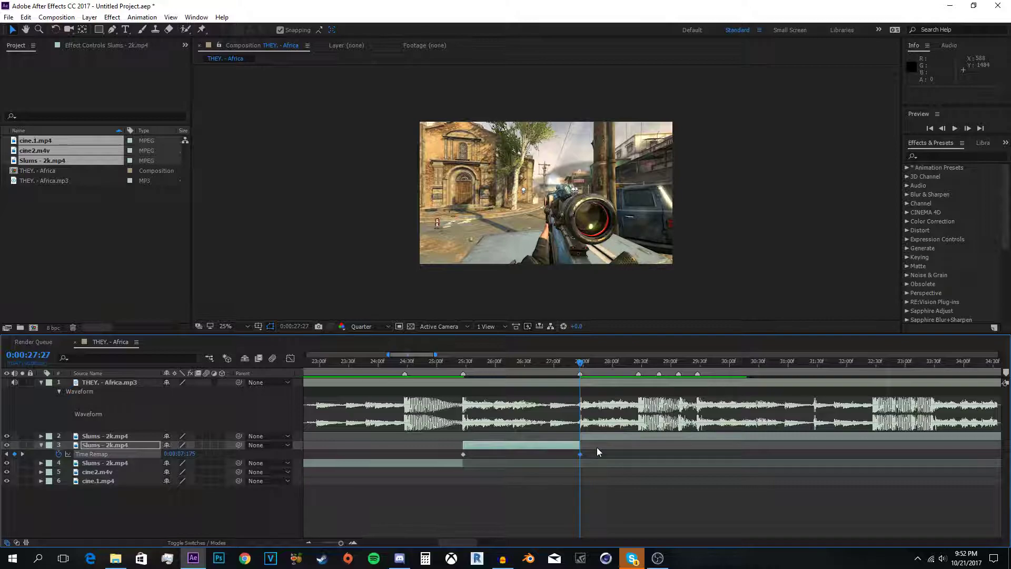
left_click_drag(597, 447, 451, 463)
key("F9")
left_click(290, 359)
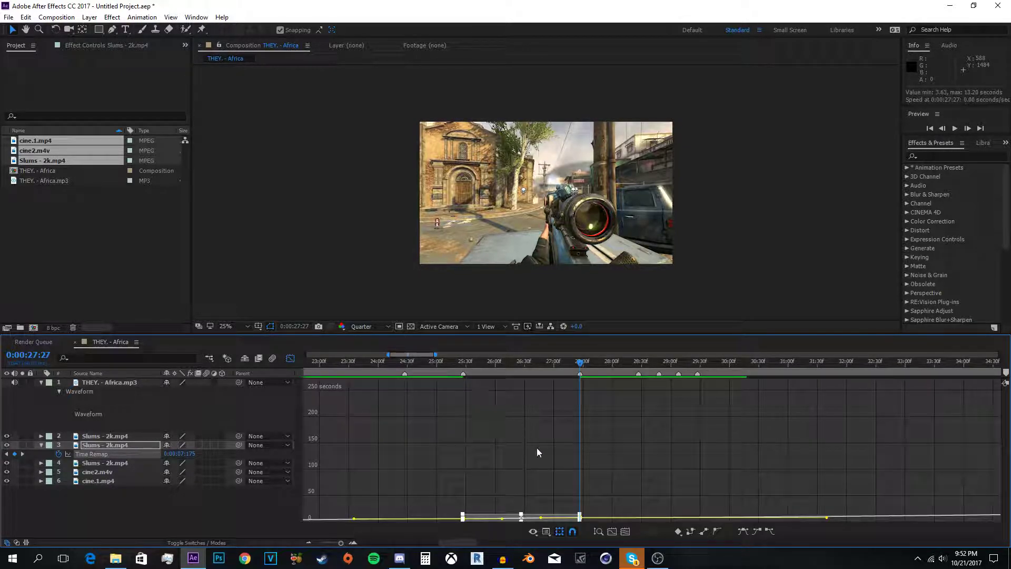
- Drag the Time Remap handles into an S-shaped speed ramp and preview it
left_click(598, 531)
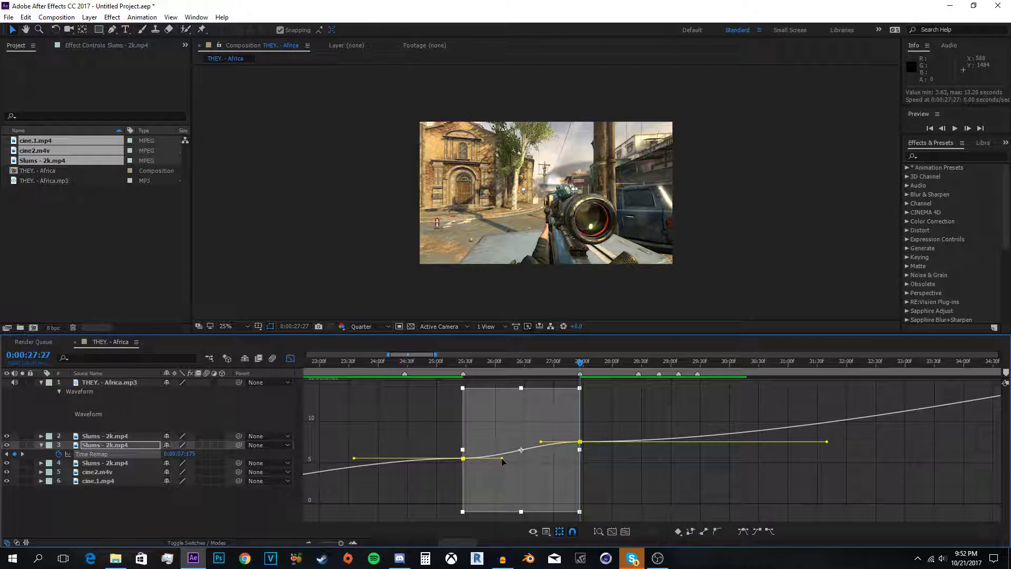
left_click_drag(502, 459, 464, 452)
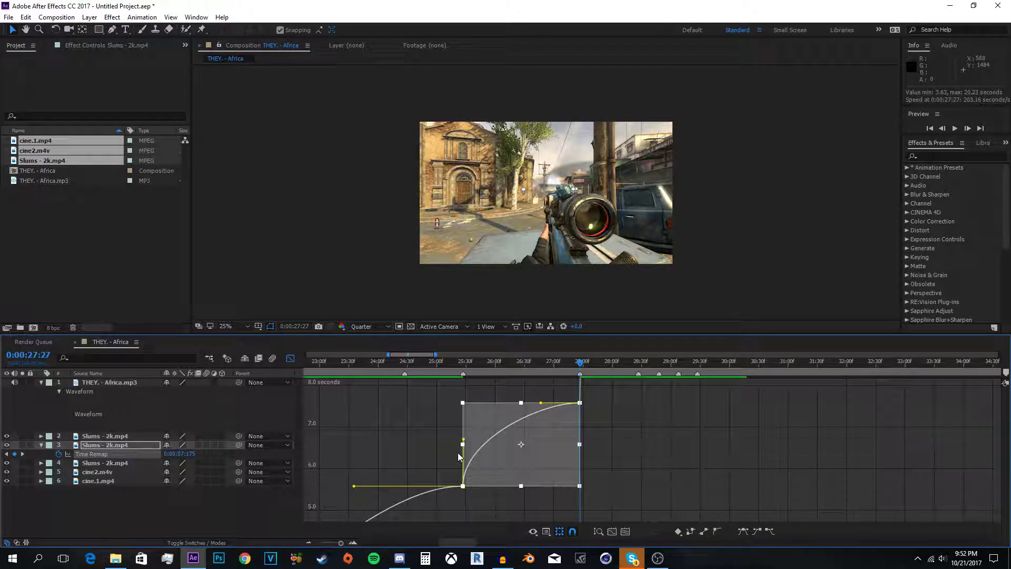
left_click_drag(542, 407, 601, 496)
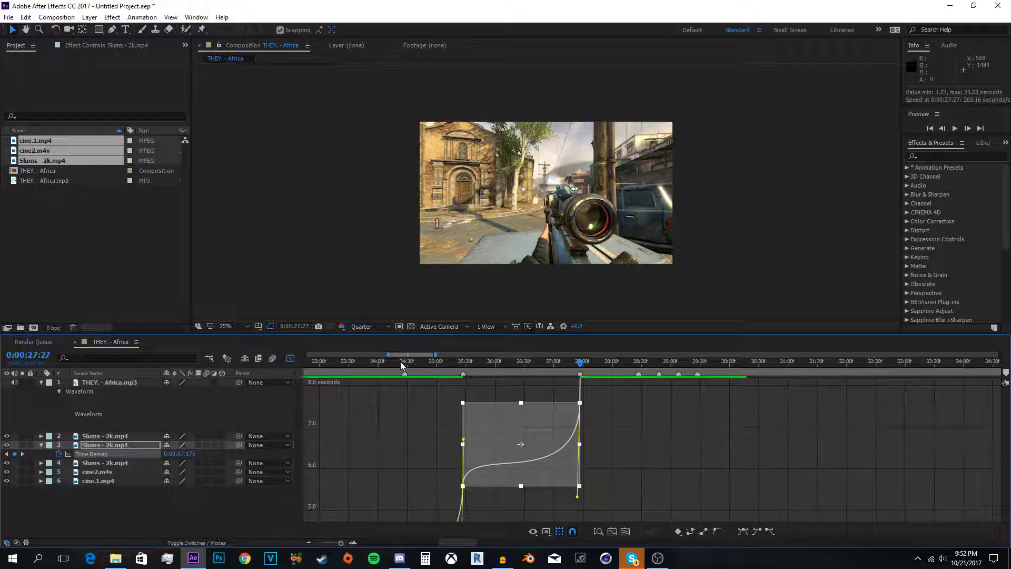
left_click(425, 361)
key("space")
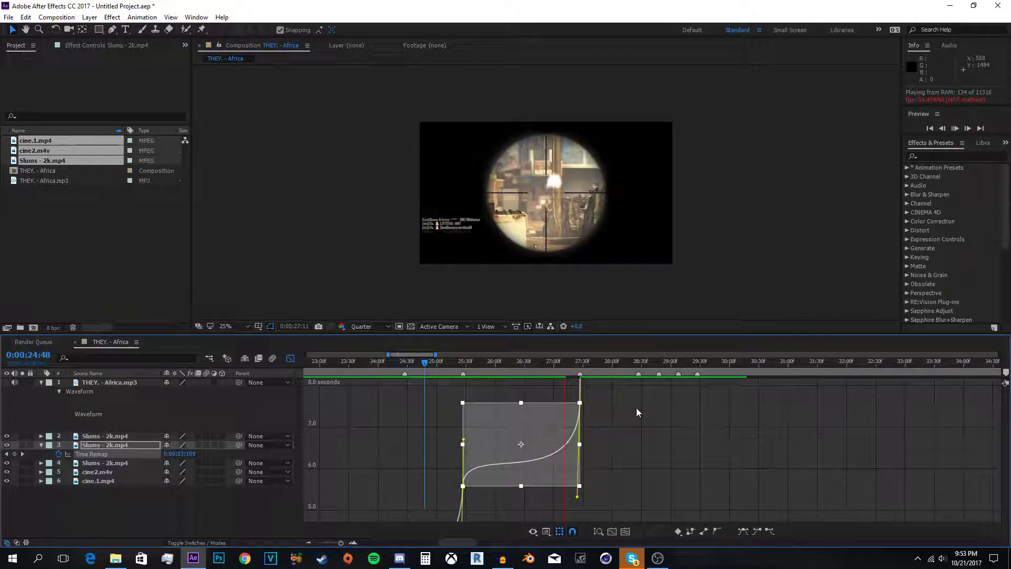
key("space")
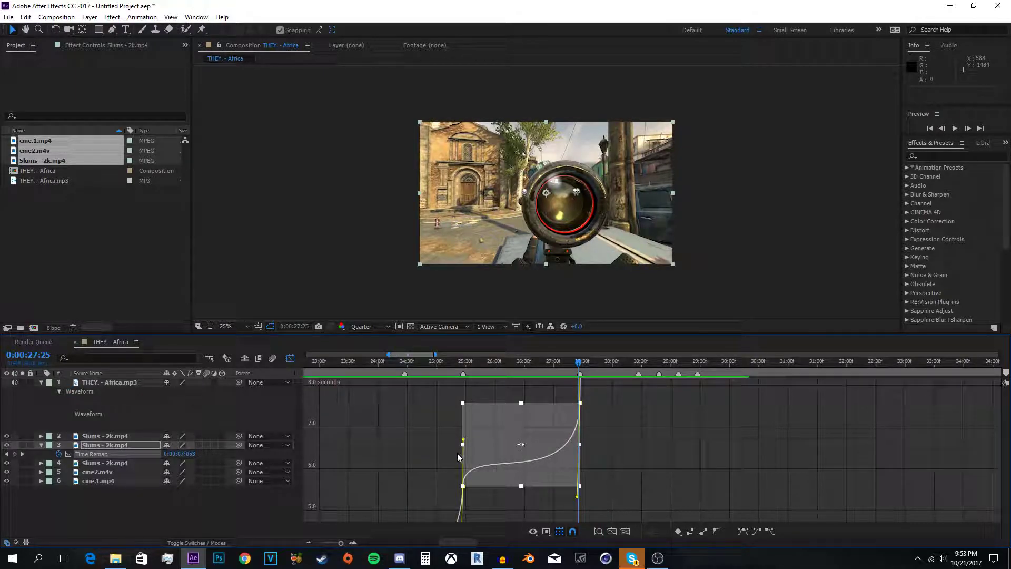
- Ease the curve out of the first keyframe and preview from 24:55
left_click_drag(465, 441, 471, 457)
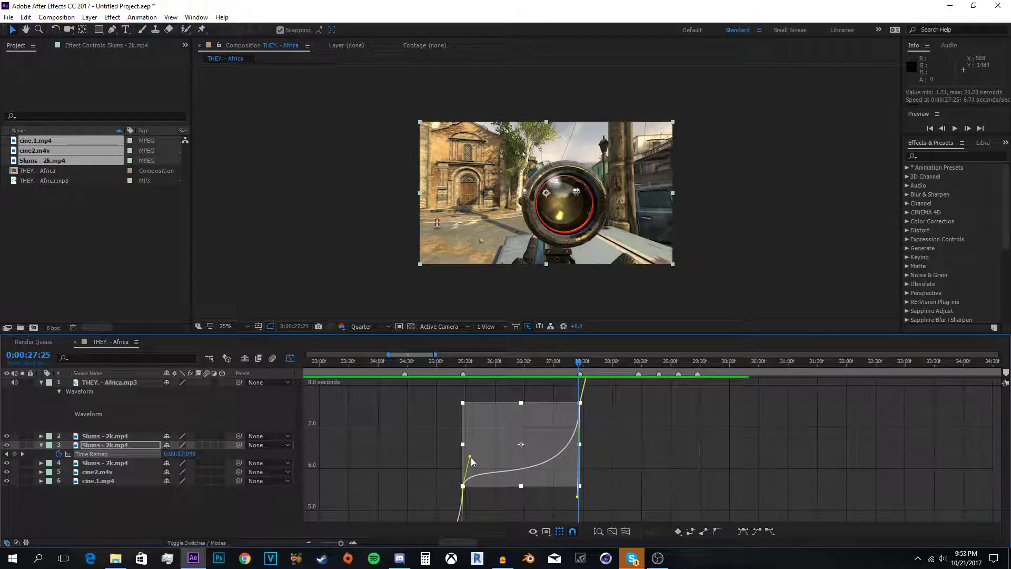
left_click(432, 365)
key("space")
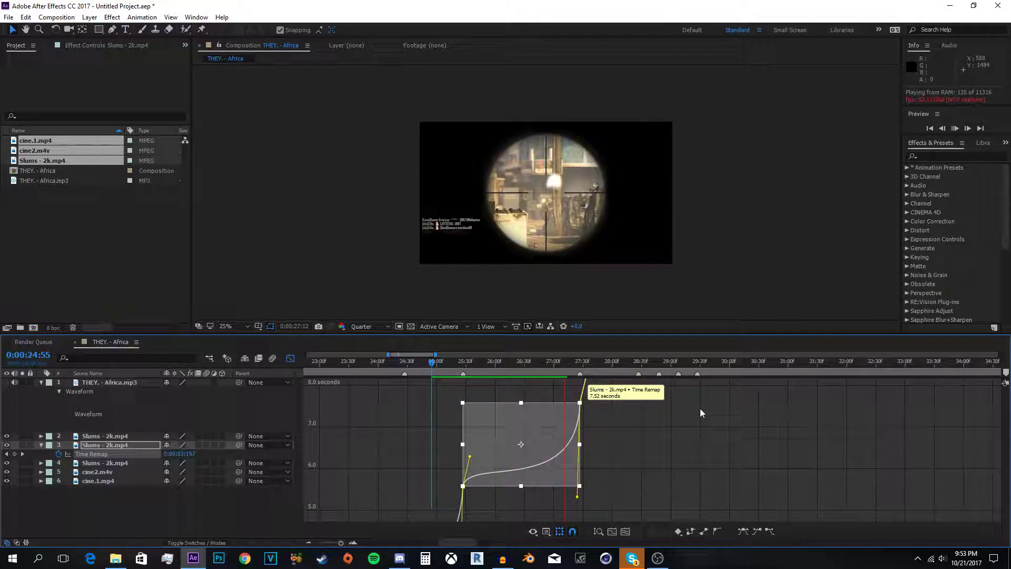
key("space")
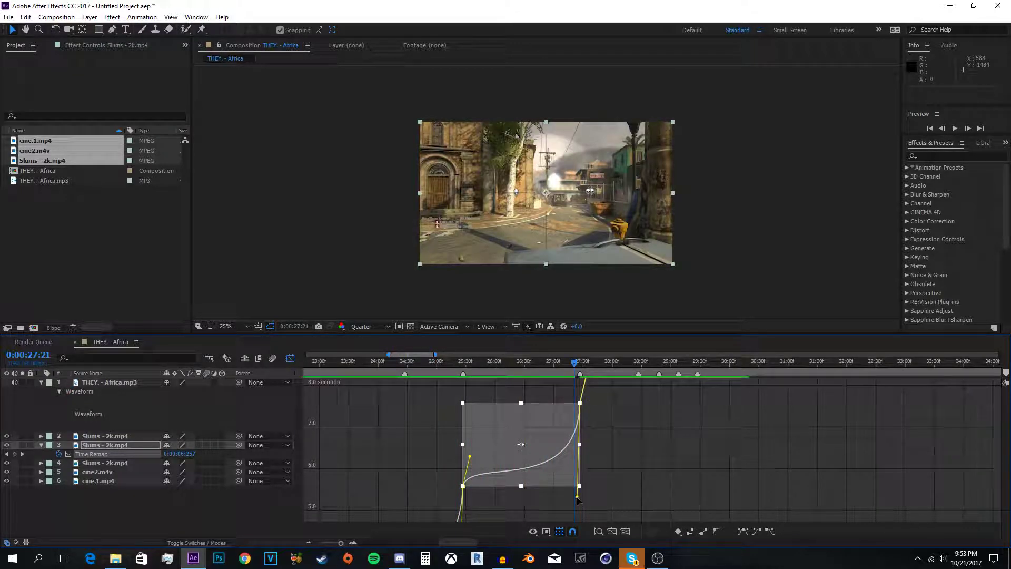
- Steepen the curve into the 27:27 keyframe and preview the ramp repeatedly from 24:56
left_click_drag(578, 498, 583, 509)
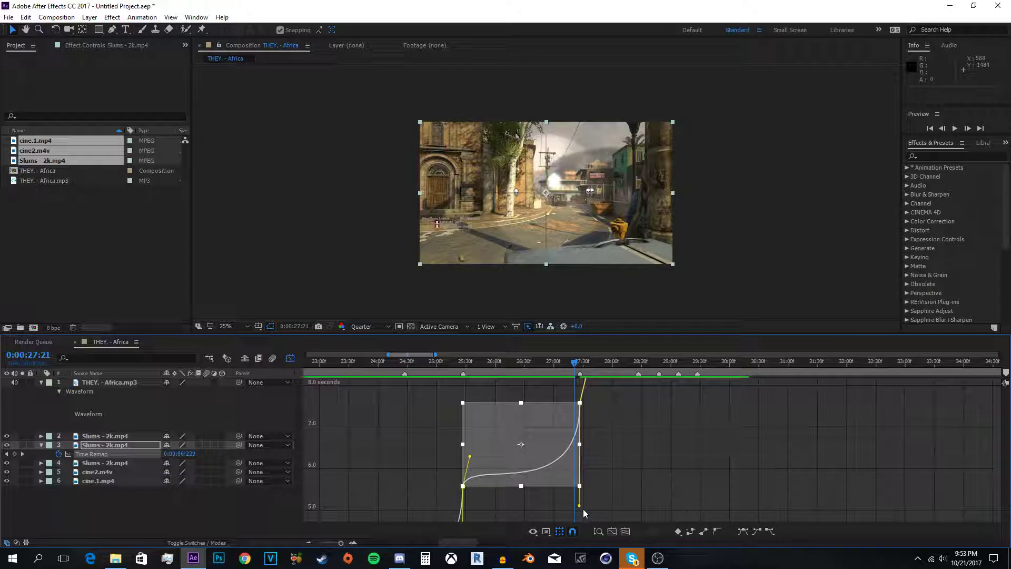
left_click(431, 366)
key("space")
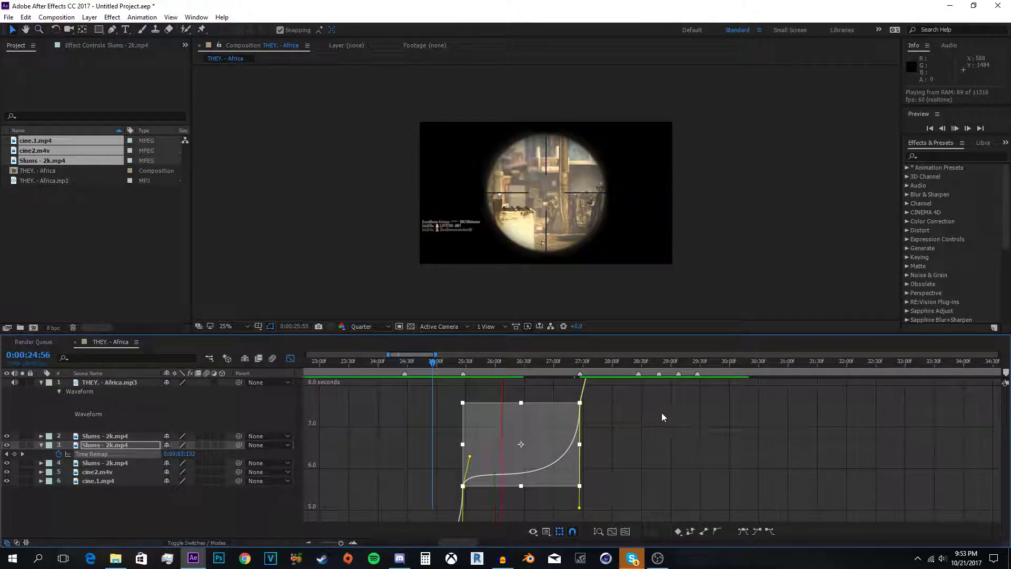
key("space")
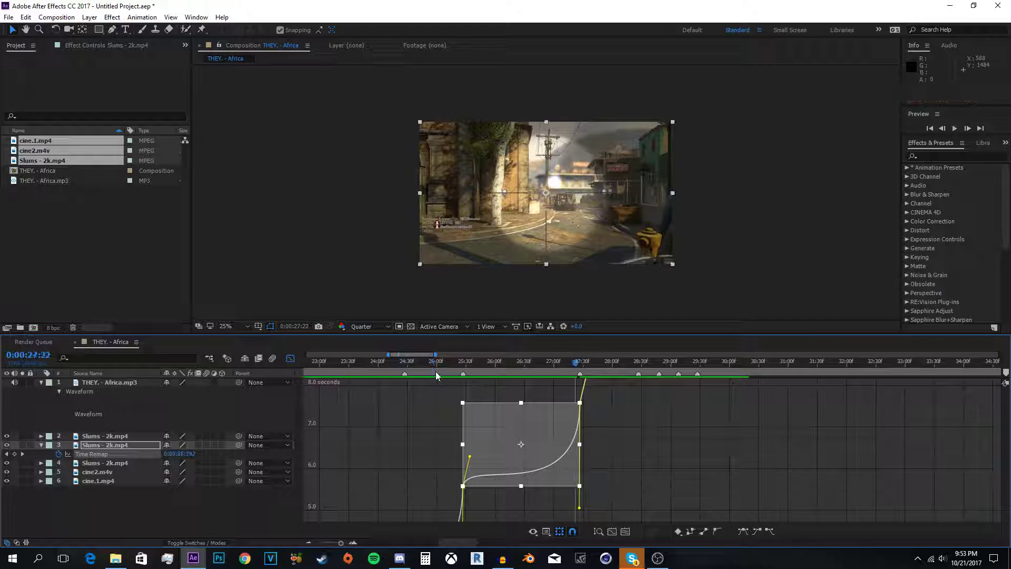
key("space")
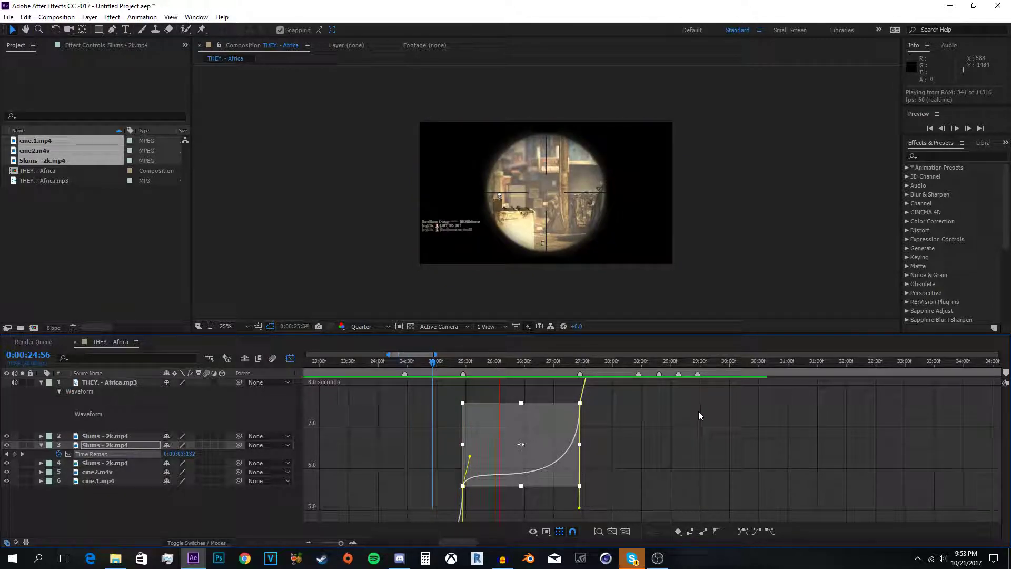
key("space")
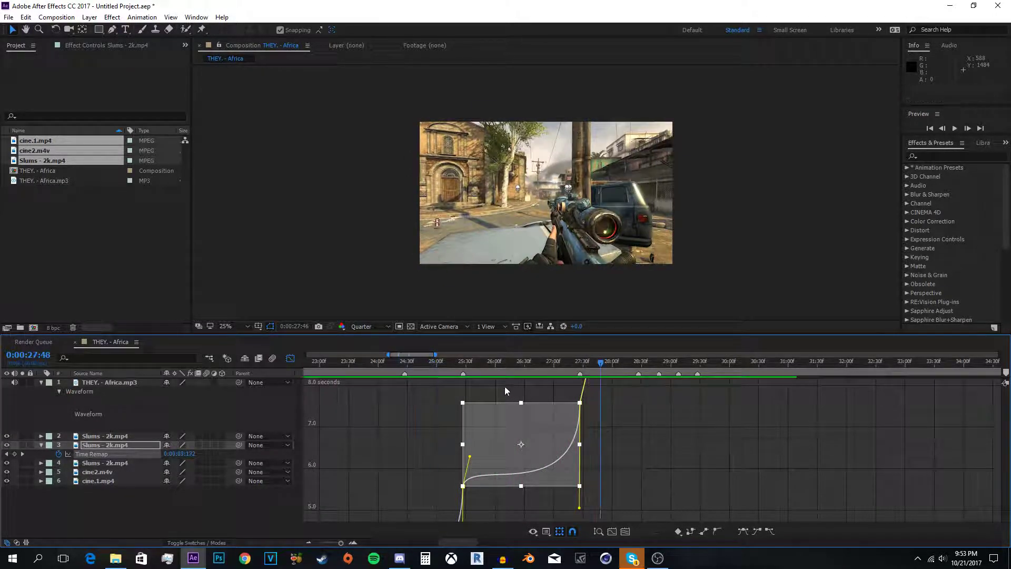
key("space")
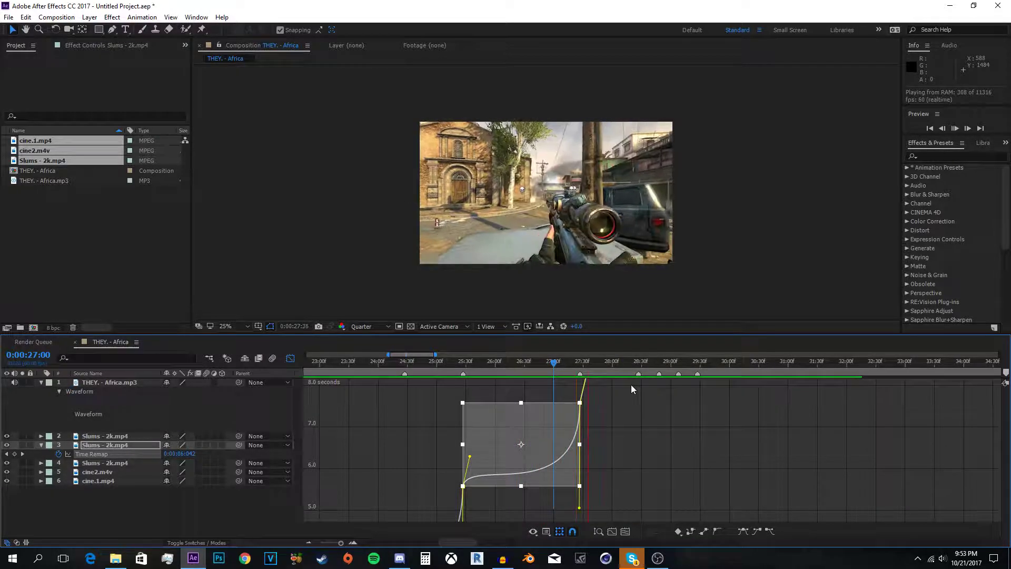
left_click(582, 370)
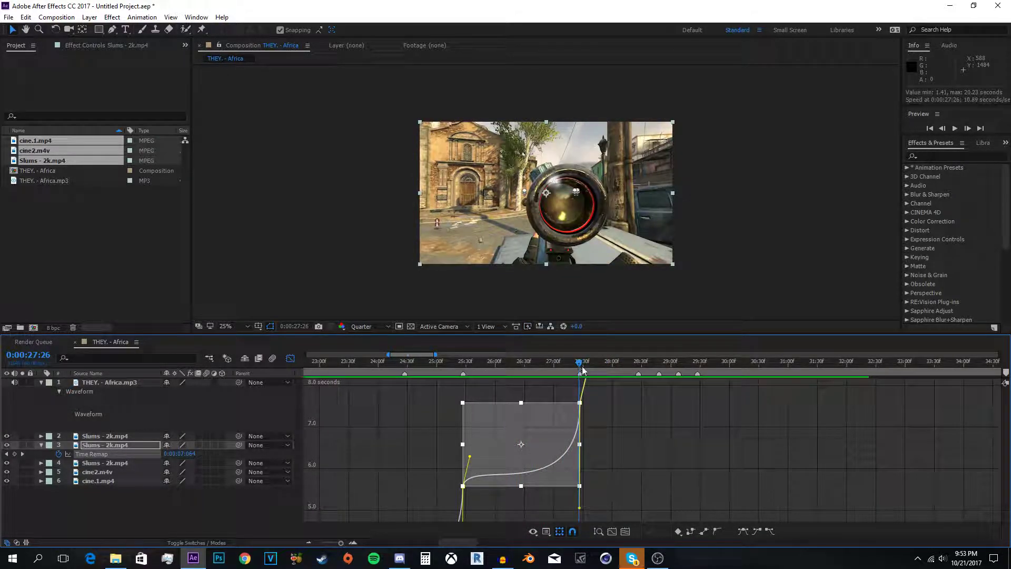
key("equal")
key("equal")
key("equal")
key("equal")
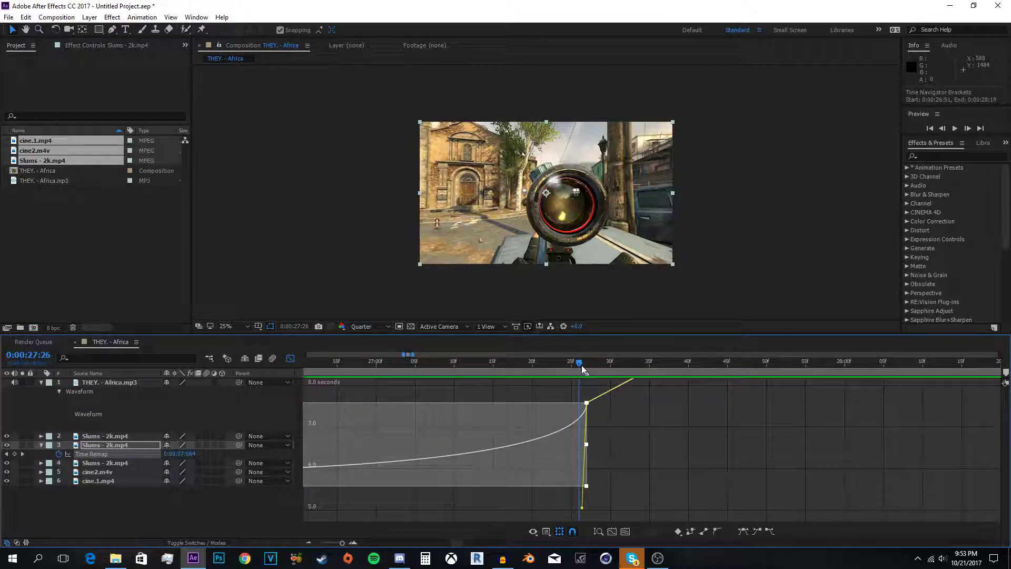
- Lengthen the ease out of the first keyframe, adjust the ease into the second, and preview from 25:04
left_click_drag(633, 367, 509, 382)
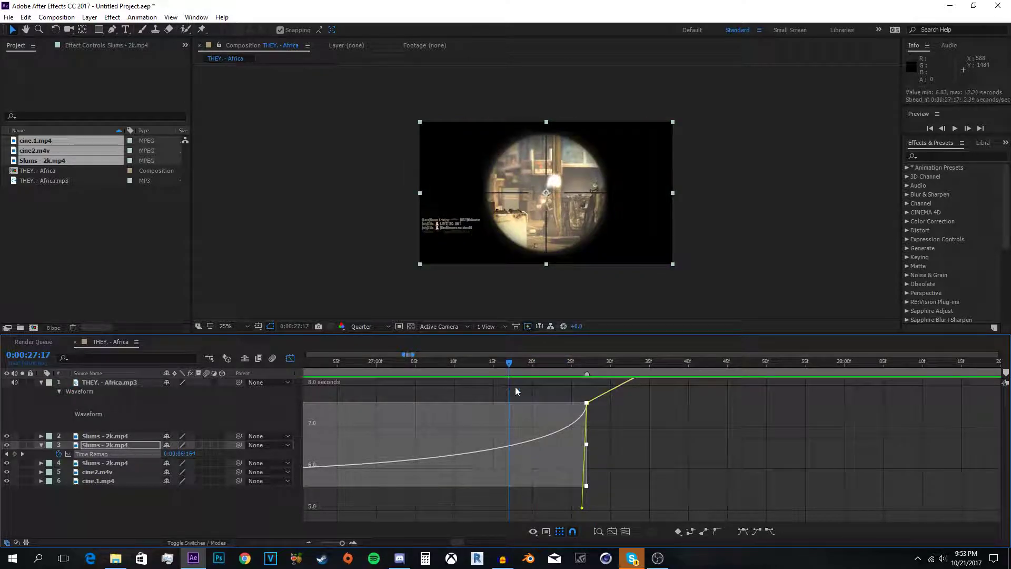
key("minus")
key("minus")
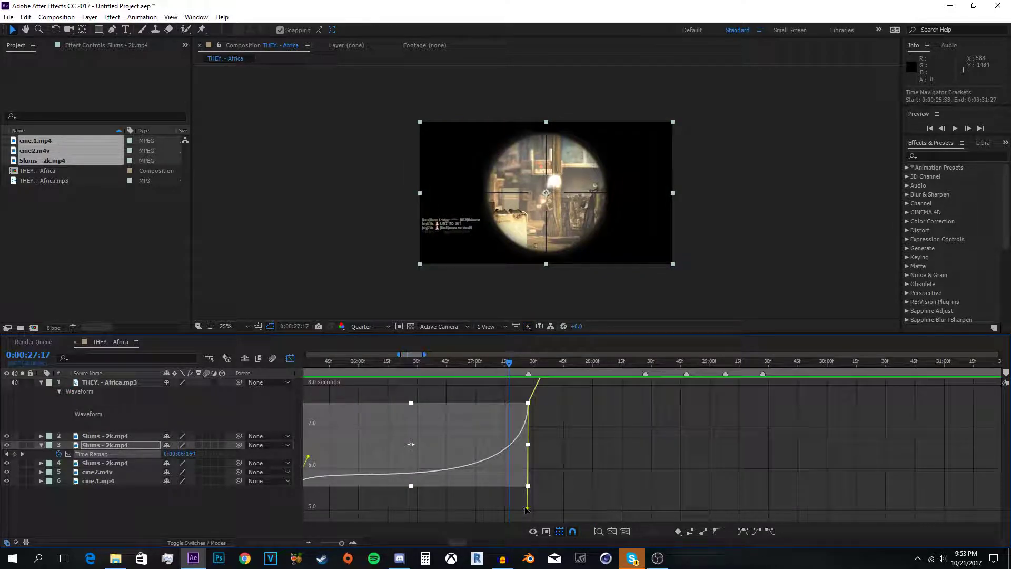
left_click_drag(527, 508, 428, 512)
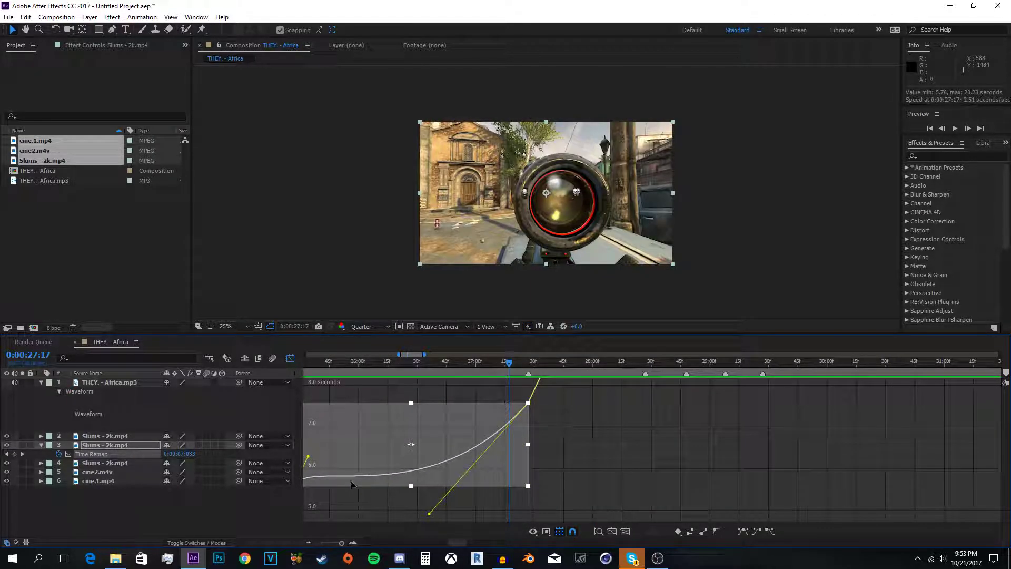
key("minus")
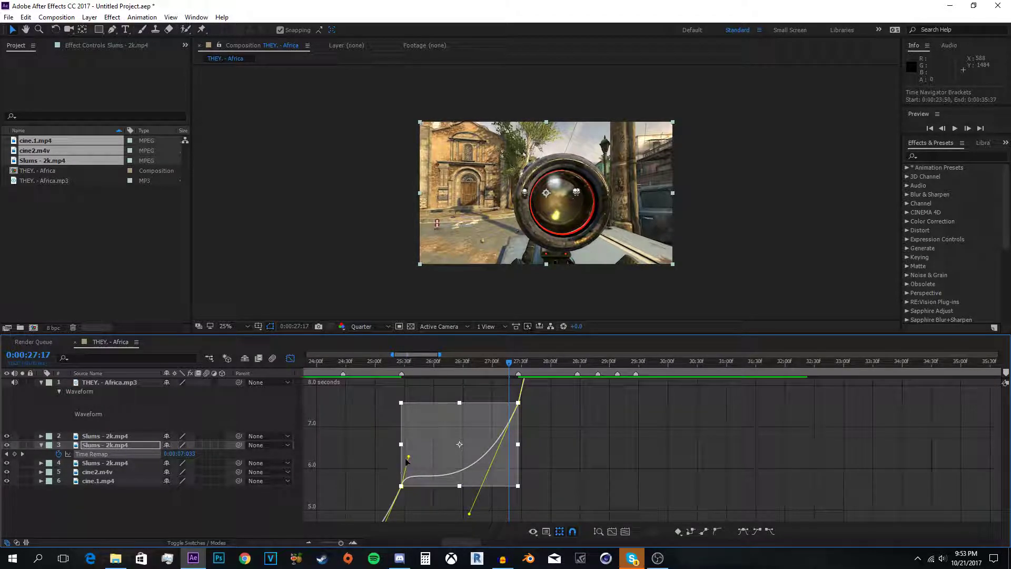
left_click_drag(413, 460, 462, 475)
left_click_drag(469, 514, 478, 502)
left_click(379, 364)
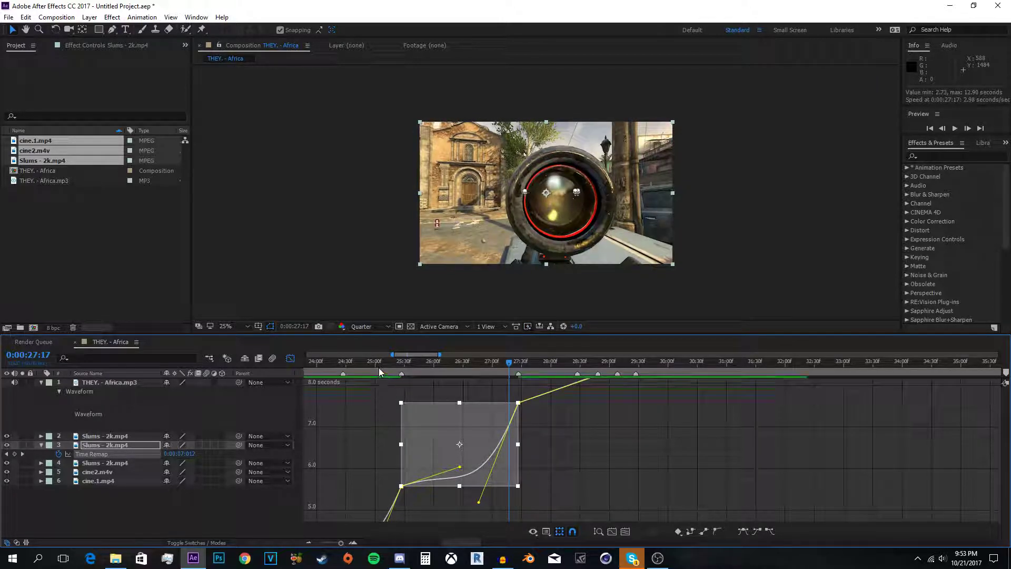
key("space")
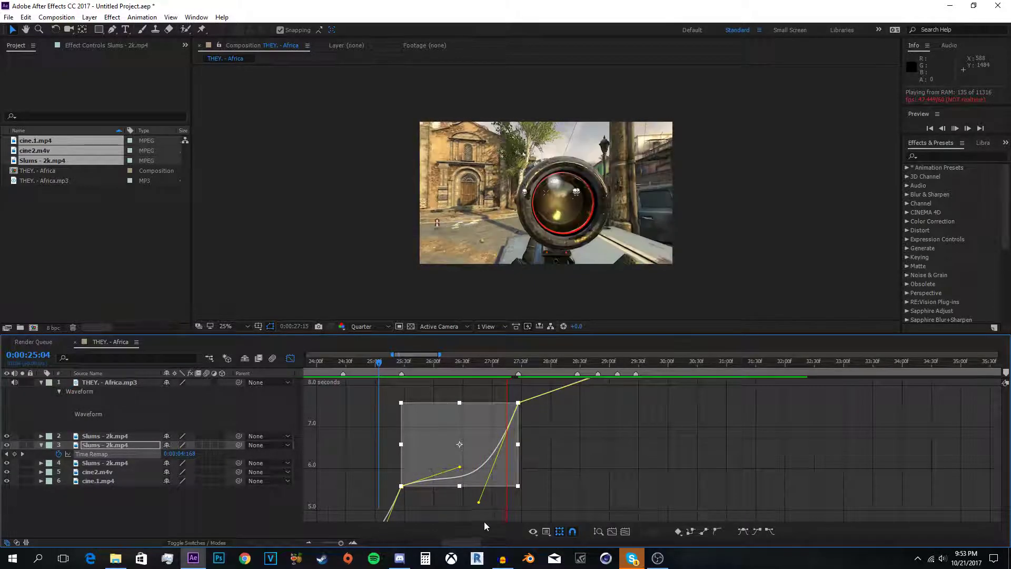
key("space")
- Stretch the curve's ease further, preview from 24:42 and 24:52, then return to layer bars
left_click_drag(479, 503, 527, 502)
left_click(358, 372)
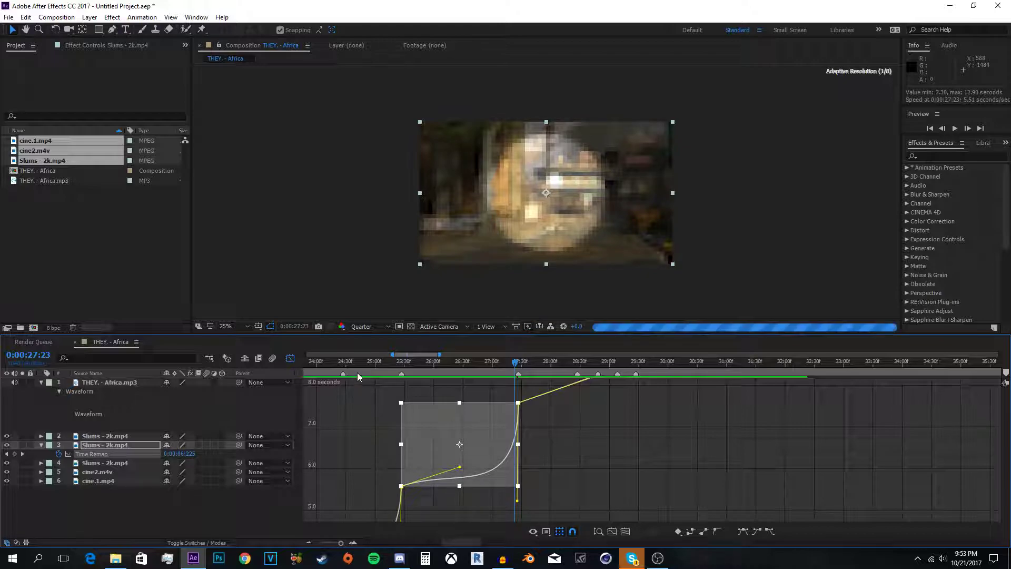
key("space")
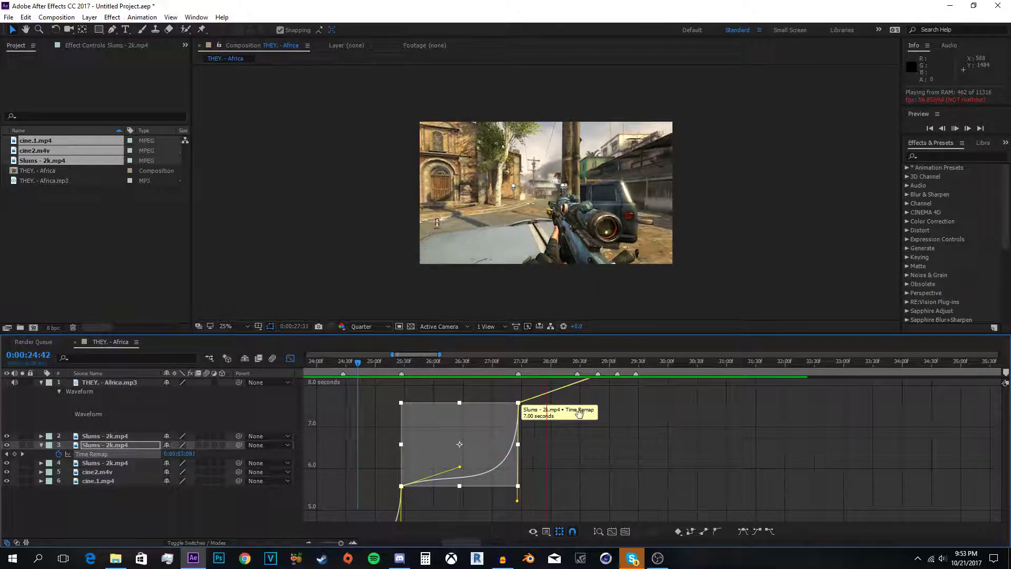
key("space")
key("space")
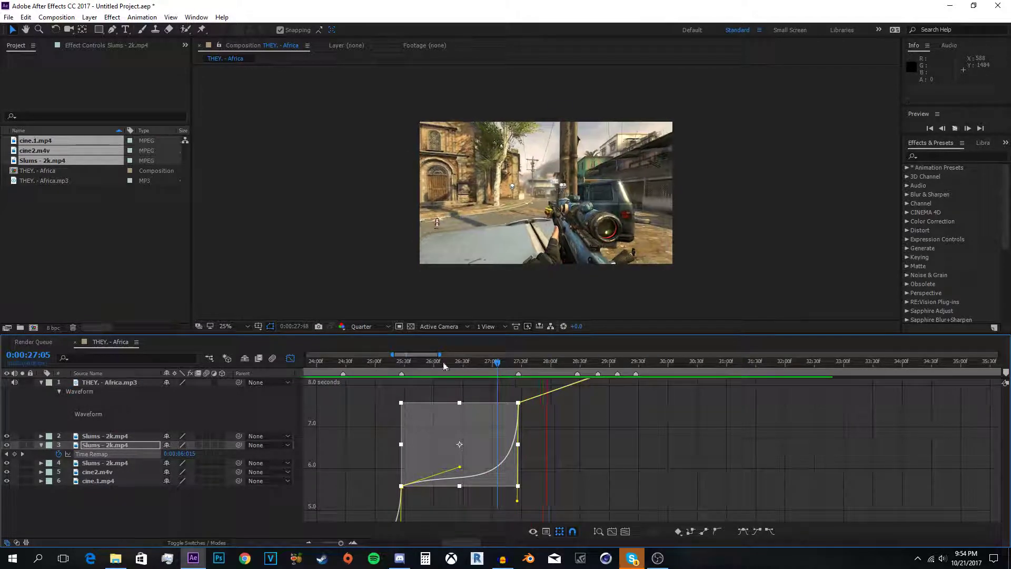
left_click(459, 362)
key("space")
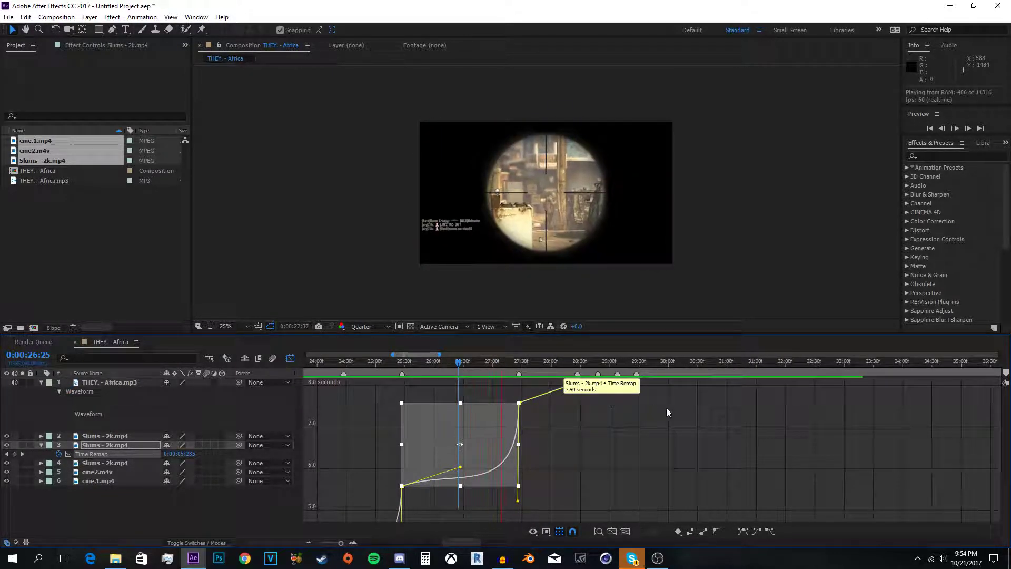
key("space")
left_click(368, 362)
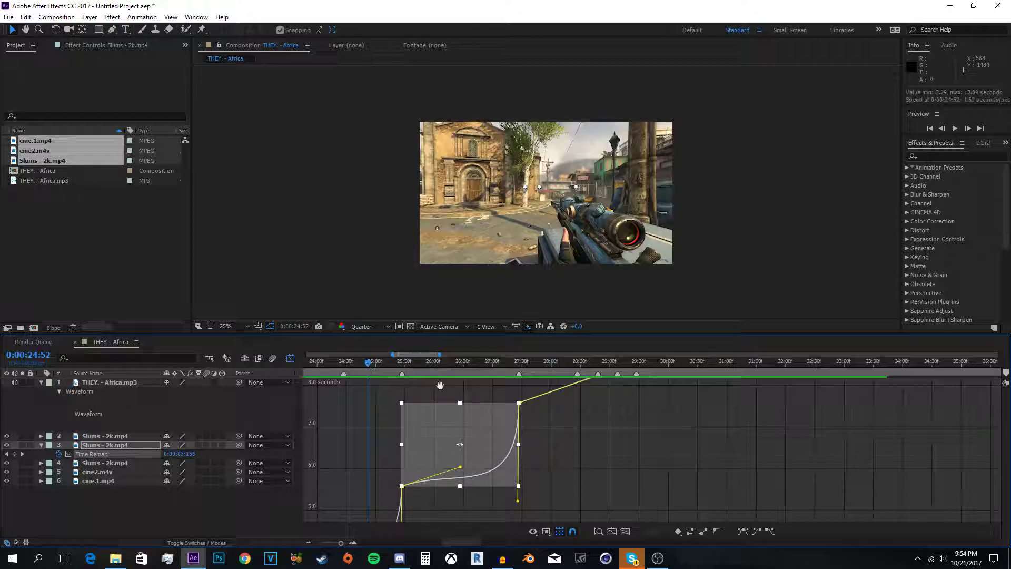
key("space")
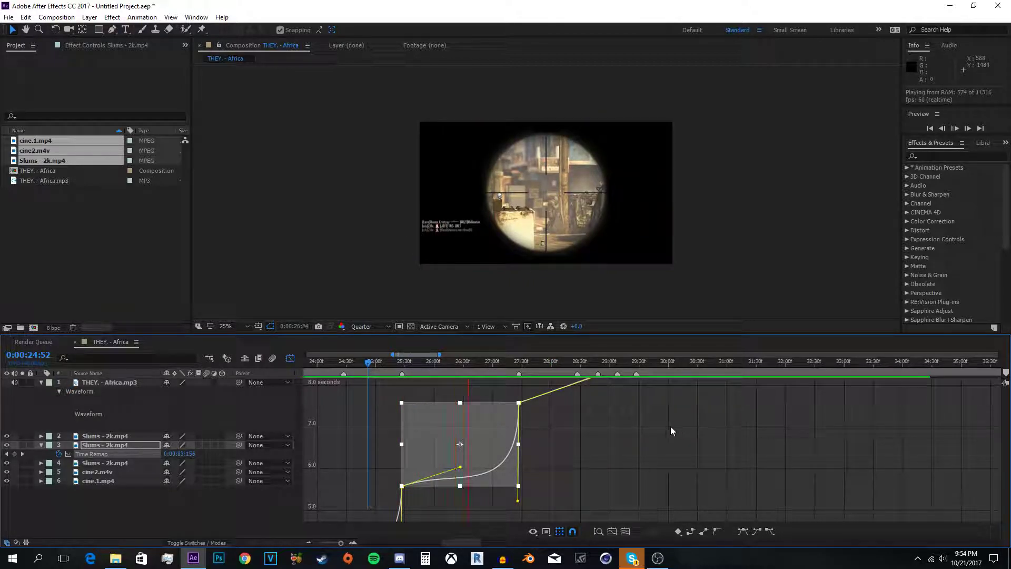
key("space")
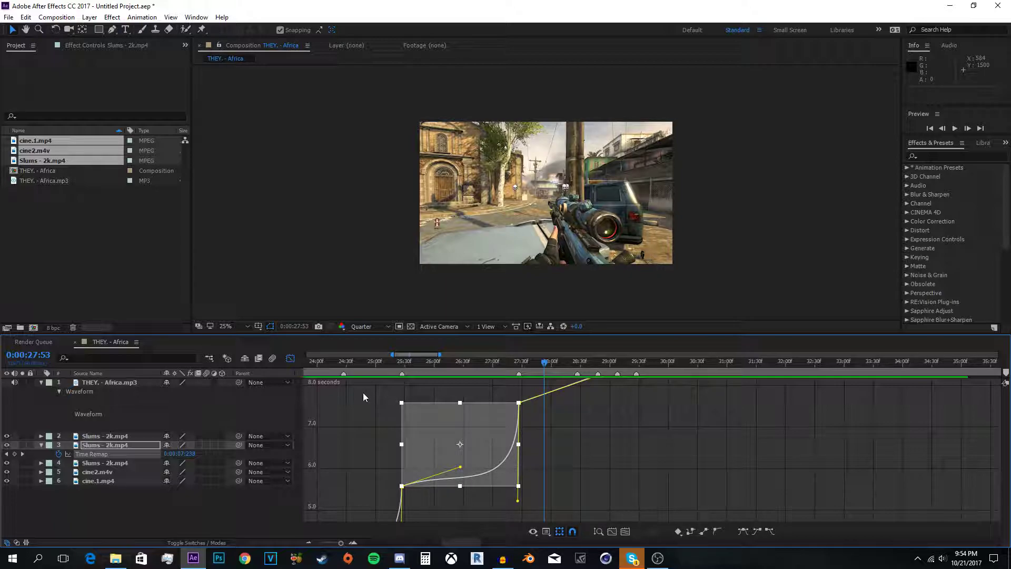
left_click(290, 359)
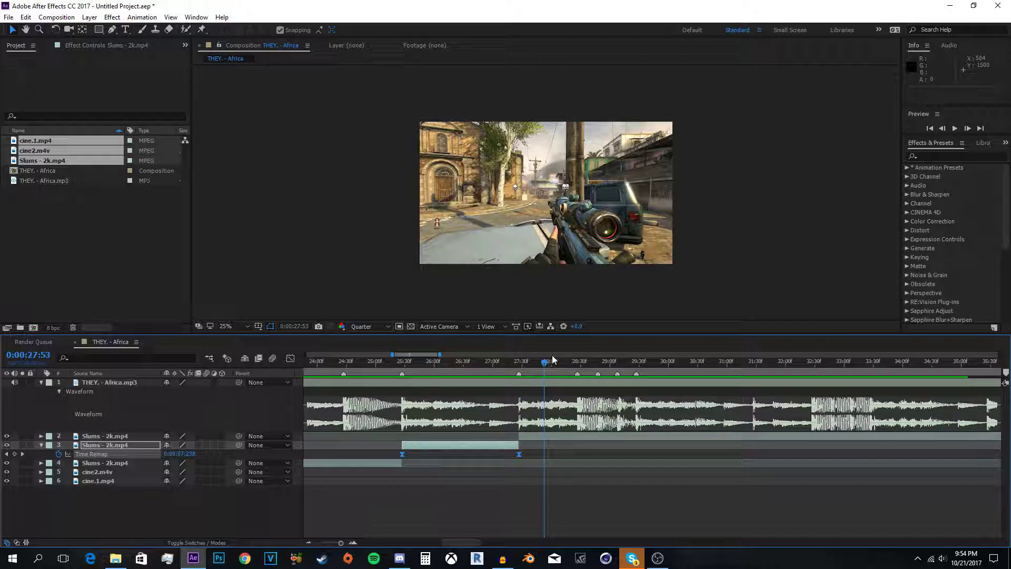
- Split the layer 2 Slums - 2k.mp4 clip at 0:00:28:27
left_click_drag(544, 367, 578, 367)
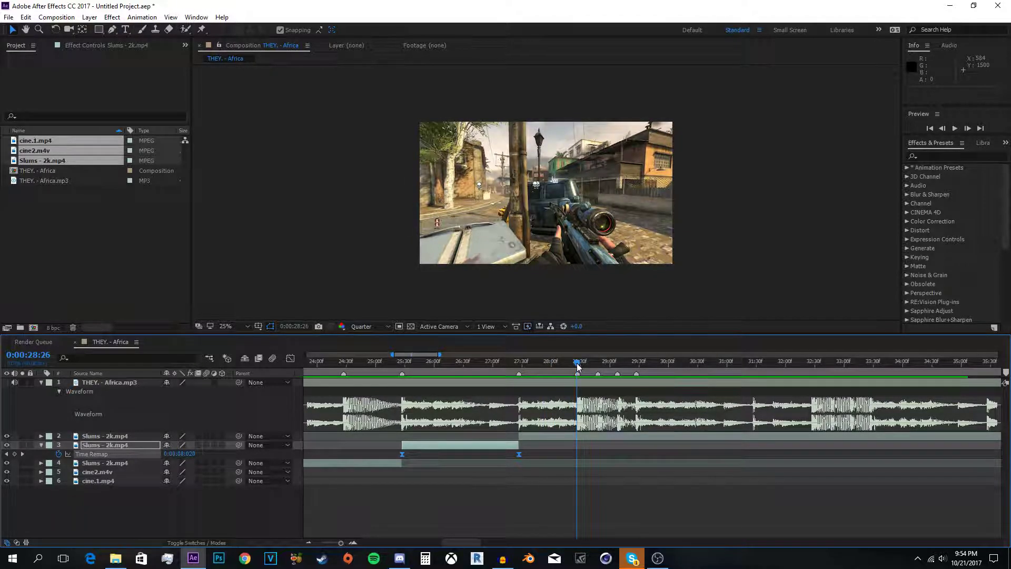
scroll(592, 387, "up", 3)
left_click(580, 363)
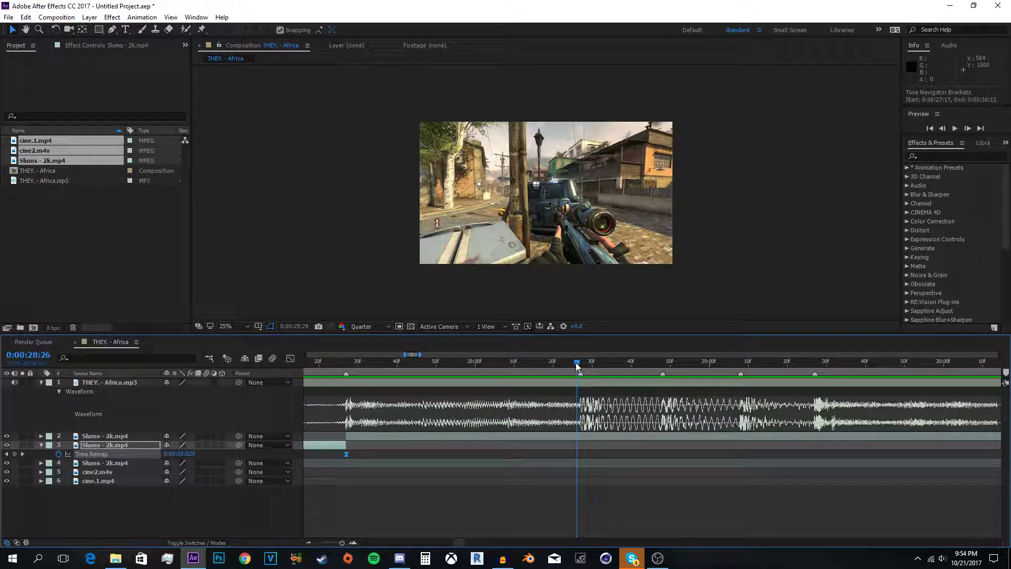
left_click(586, 435)
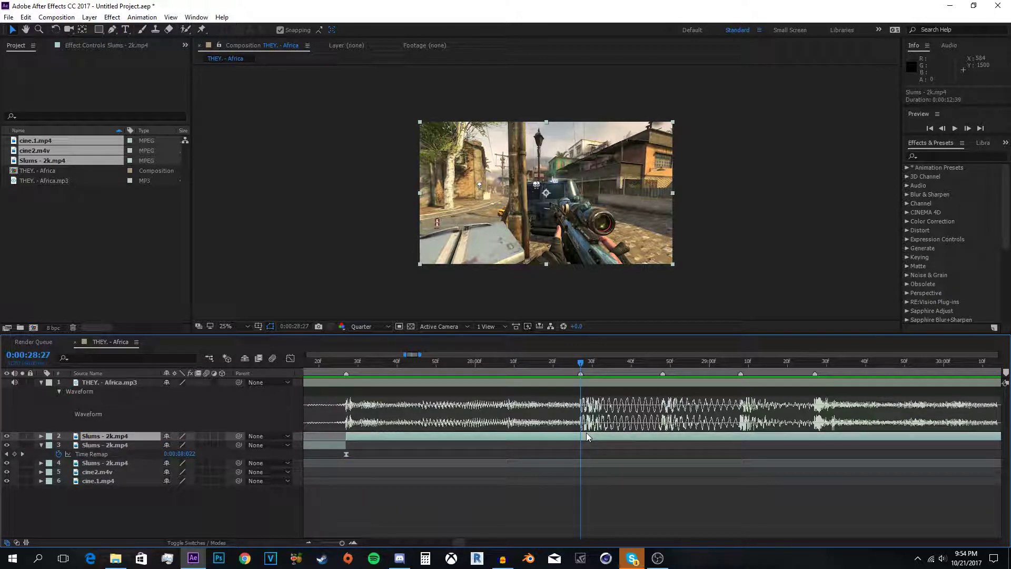
key("ctrl+shift+d")
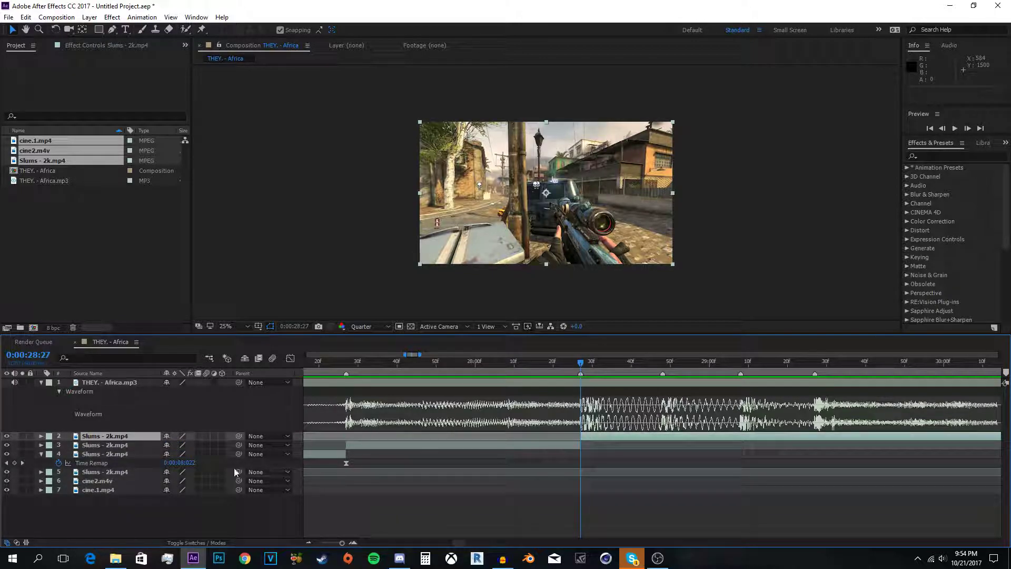
- Enable time remapping on the new layer 3 piece and ease its keyframes at 27:27 and 28:27
left_click(42, 453)
left_click(438, 446)
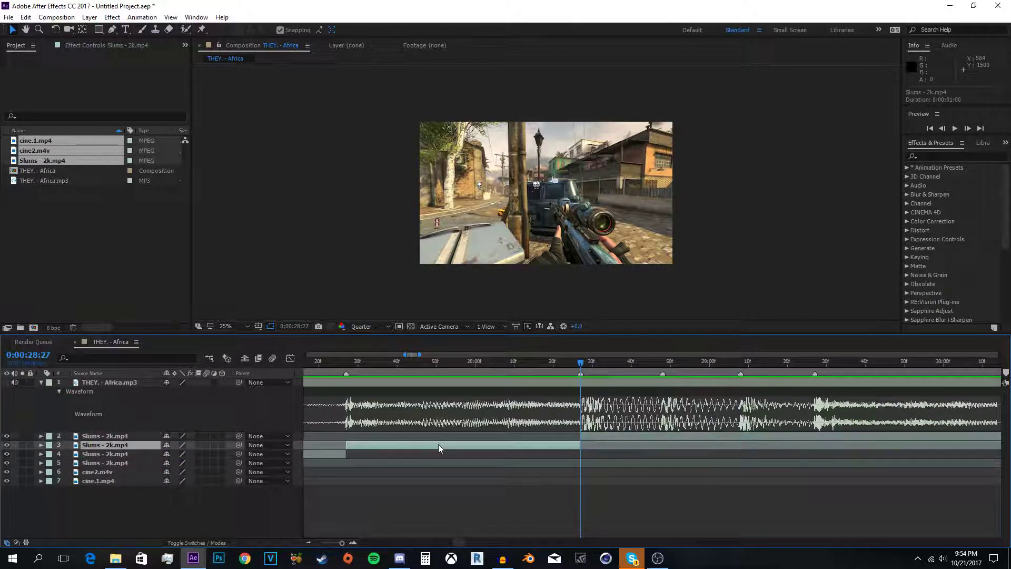
key("u")
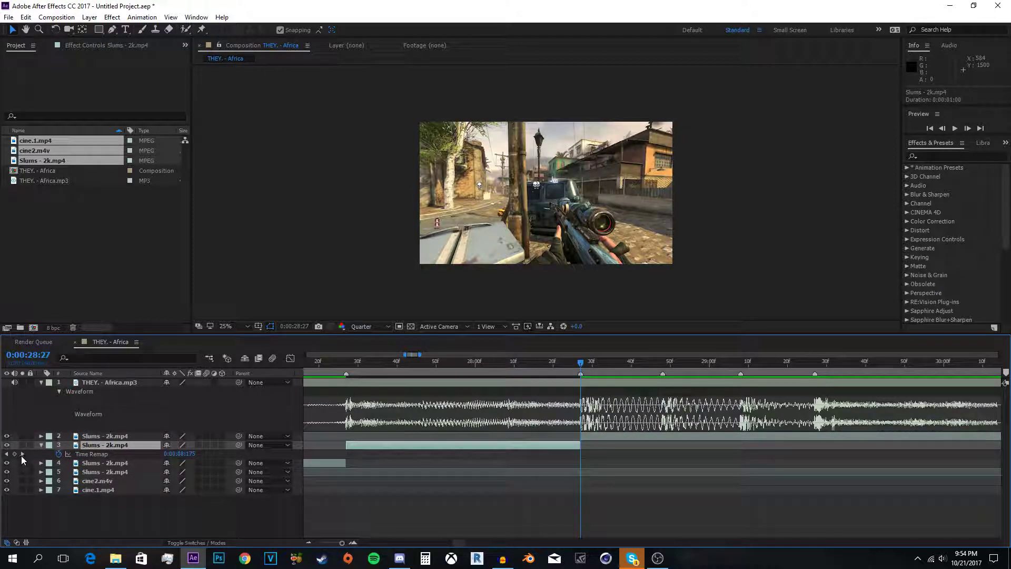
left_click(14, 453)
left_click(346, 361)
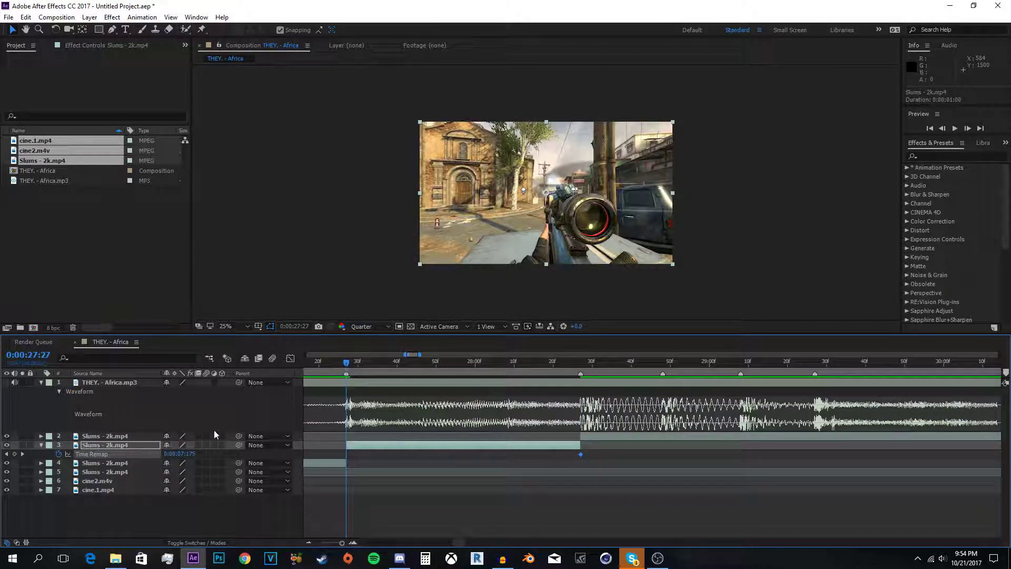
left_click_drag(603, 448, 333, 459)
key("F9")
left_click(290, 358)
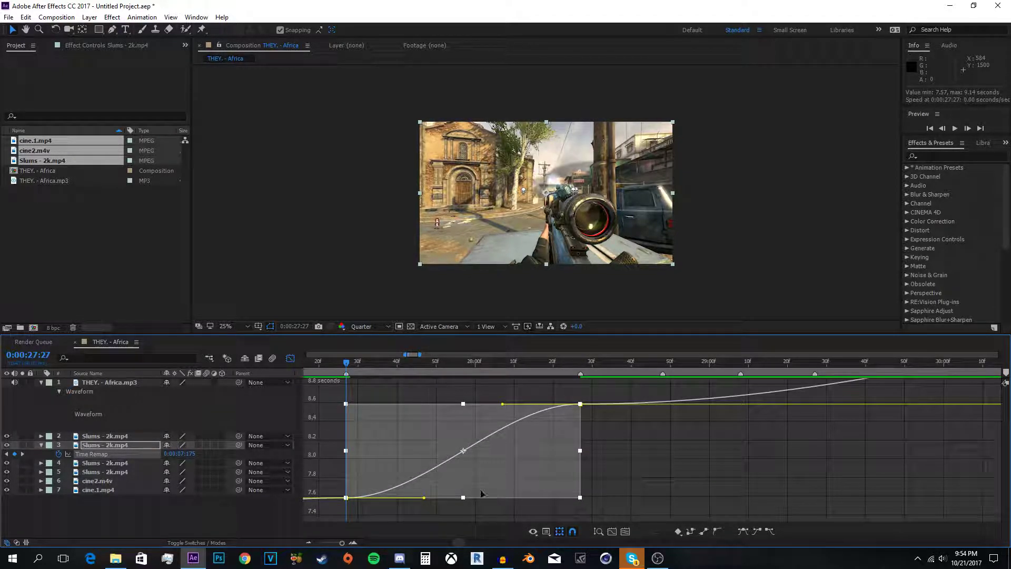
- Drag the Time Remap keyframe and handles into an S-curve, fast at both ends
mouse_move(346, 476)
left_mouse_down()
mouse_move(304, 439)
mouse_move(344, 467)
left_mouse_up()
left_click_drag(424, 499, 319, 415)
left_click_drag(503, 407, 602, 488)
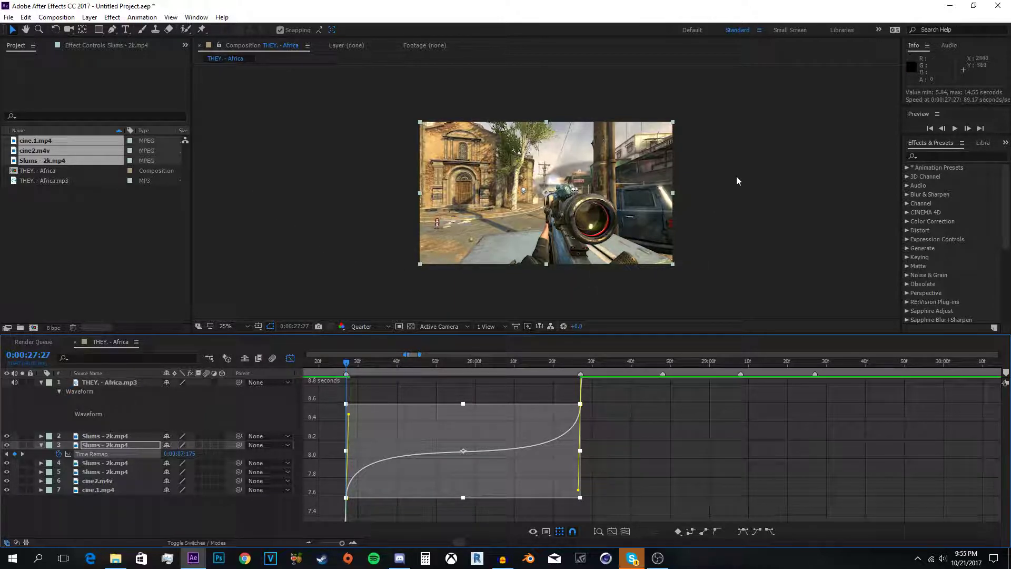
left_click(290, 359)
left_click(291, 359)
key("minus")
- Preview the ramp from 27:08, scrub the slowed frames near 27:25, then return to layer bars
left_click(310, 363)
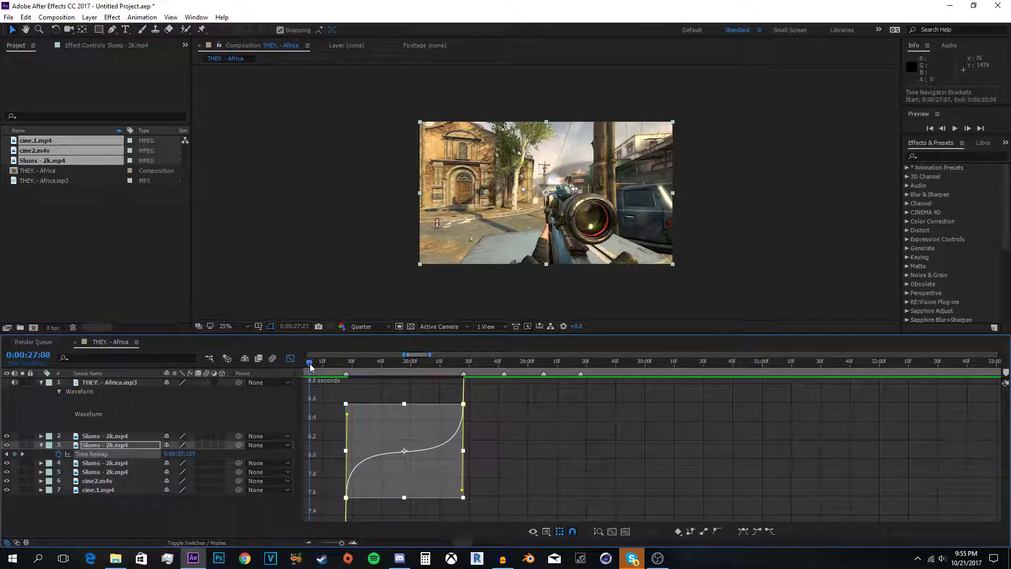
key("space")
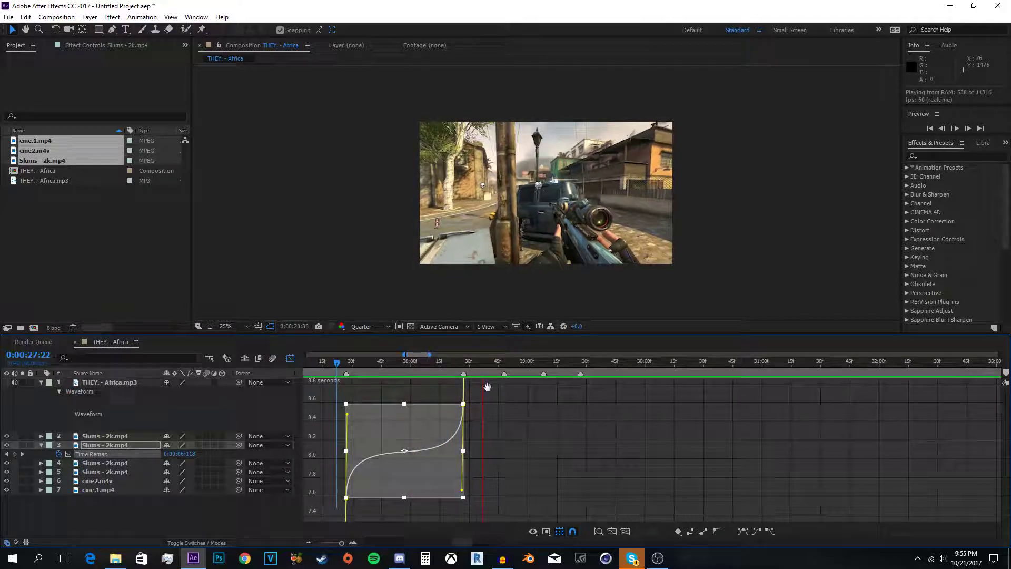
key("space")
left_click(330, 364)
mouse_move(330, 365)
left_mouse_down()
mouse_move(354, 365)
mouse_move(342, 365)
left_mouse_up()
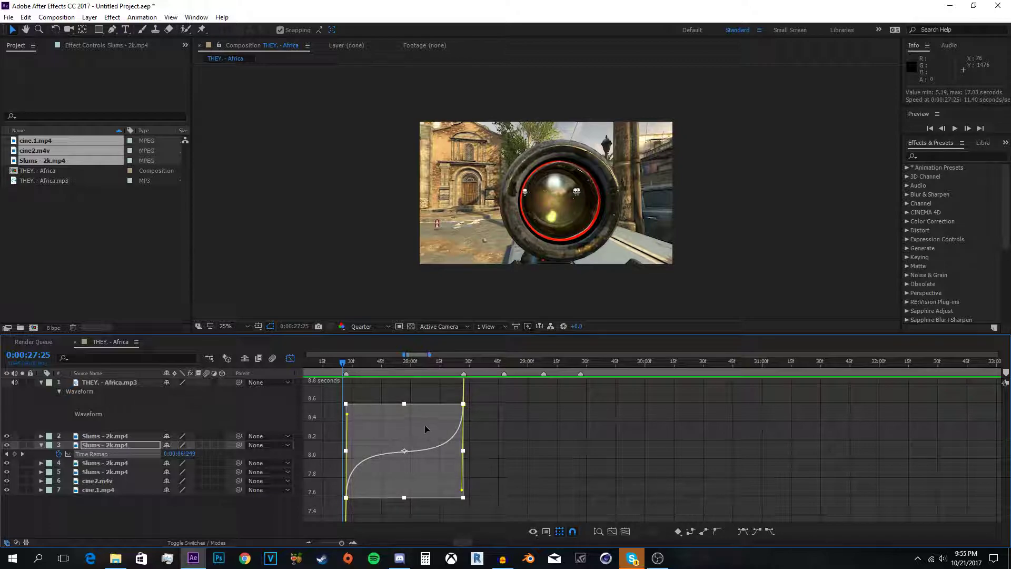
key("space")
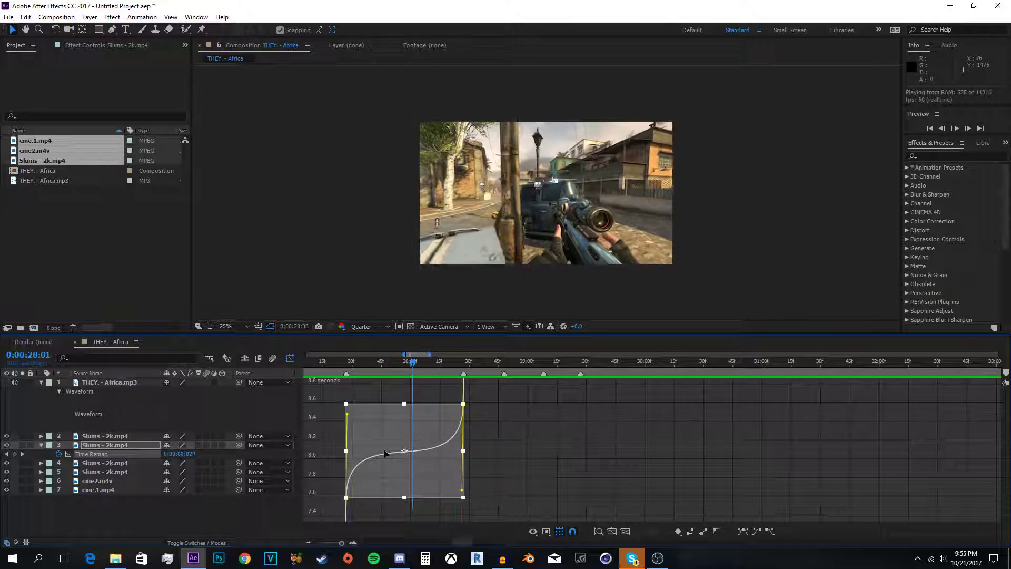
key("space")
left_click(415, 360)
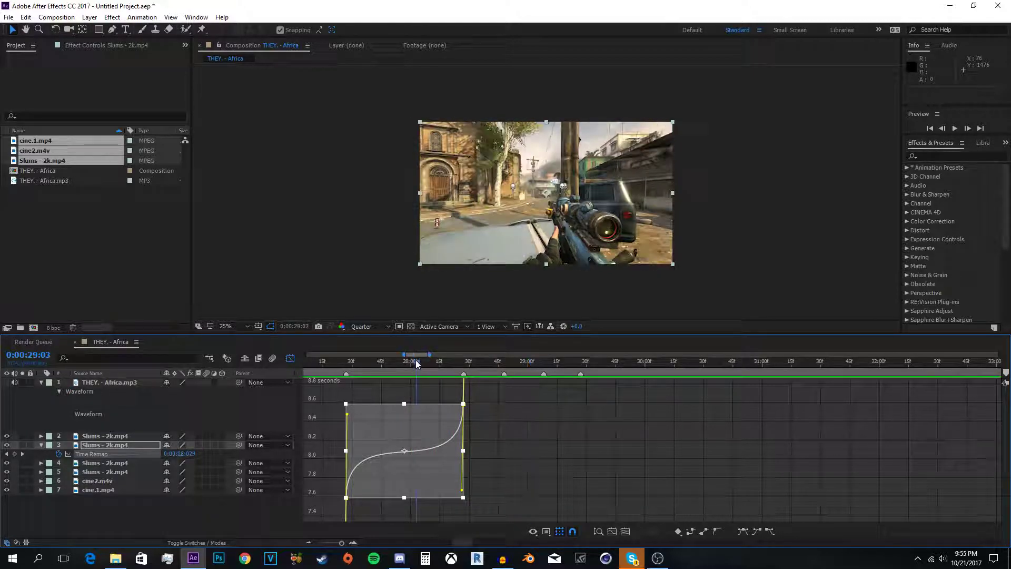
key("space")
key("space")
key("shift+F3")
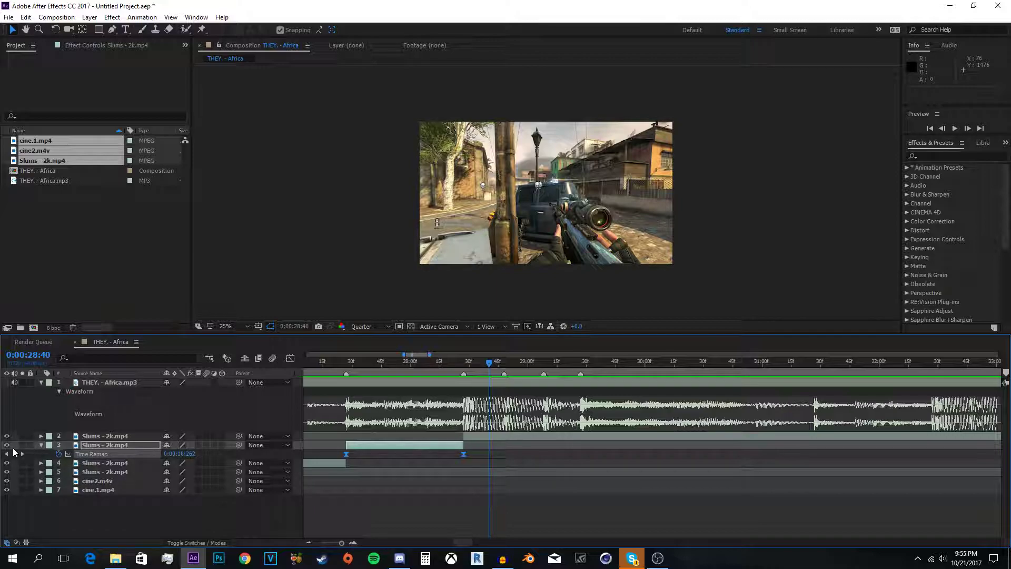
- Collapse layer 3's time remap and shift the layer 2 Slums clip later
left_click(41, 445)
key("minus")
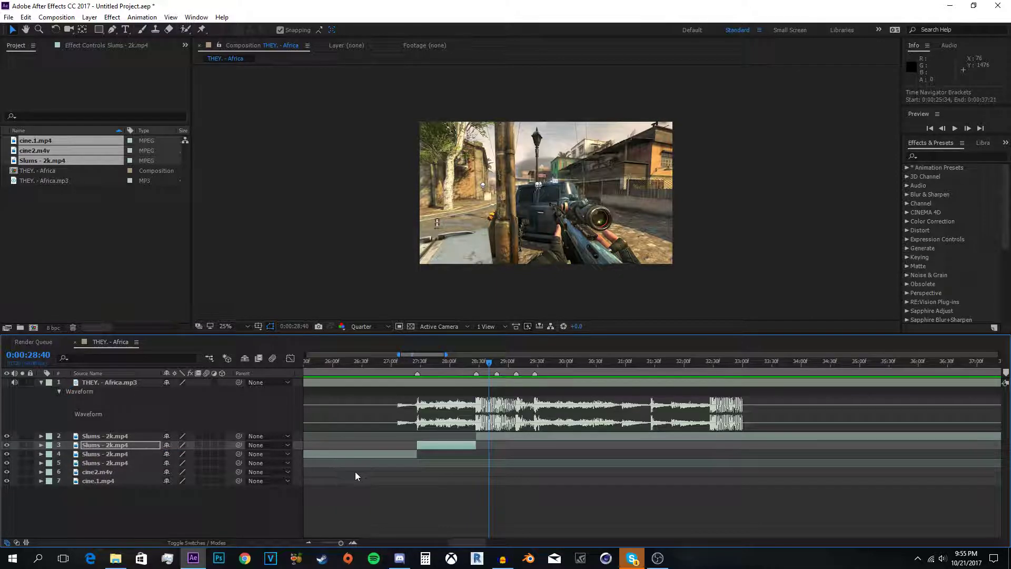
scroll(367, 476, "down", 4)
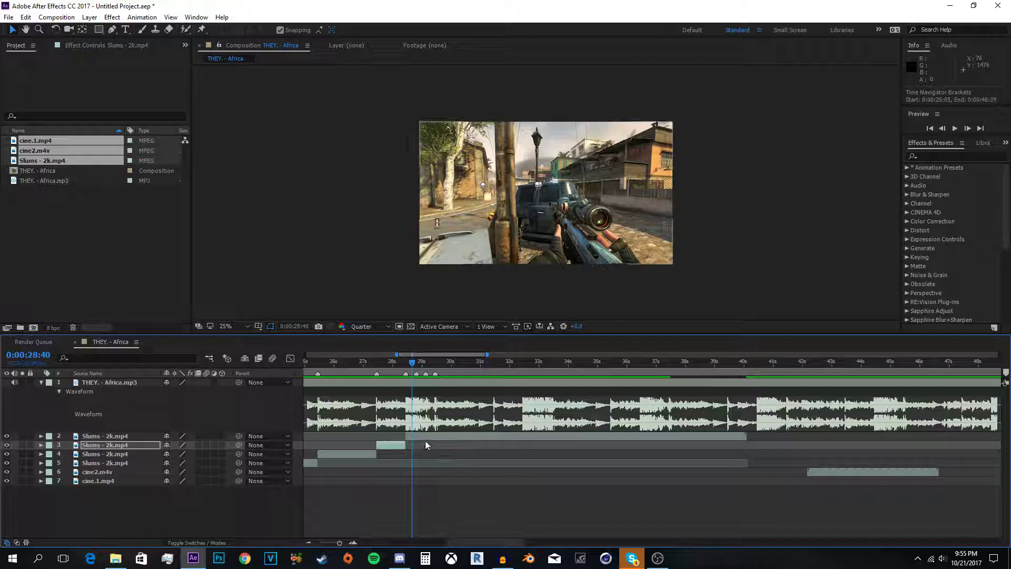
left_click_drag(425, 441, 716, 443)
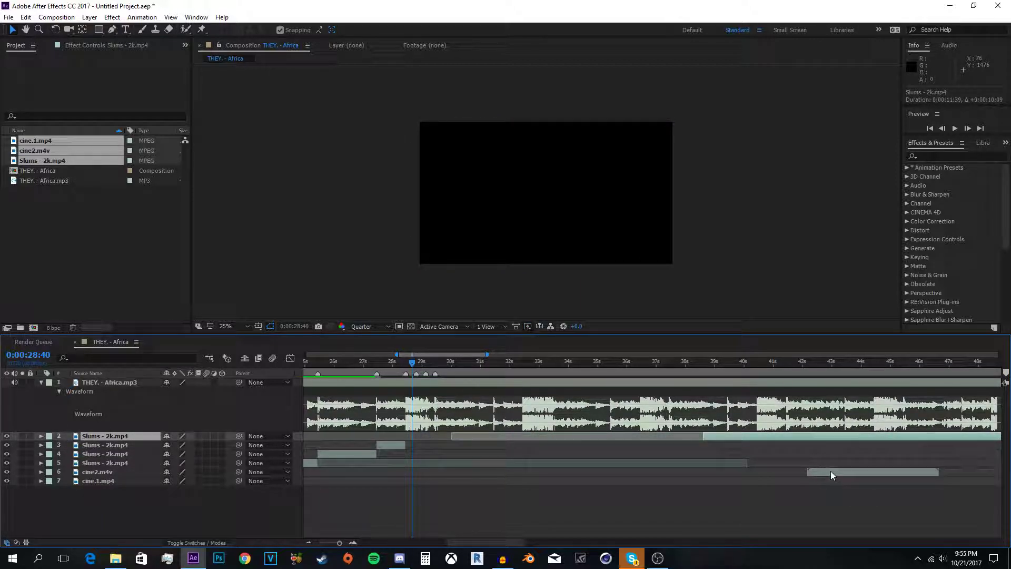
- Start cine2.m4v on the 28:27 beat and trim its end to 28:48
key("minus")
key("minus")
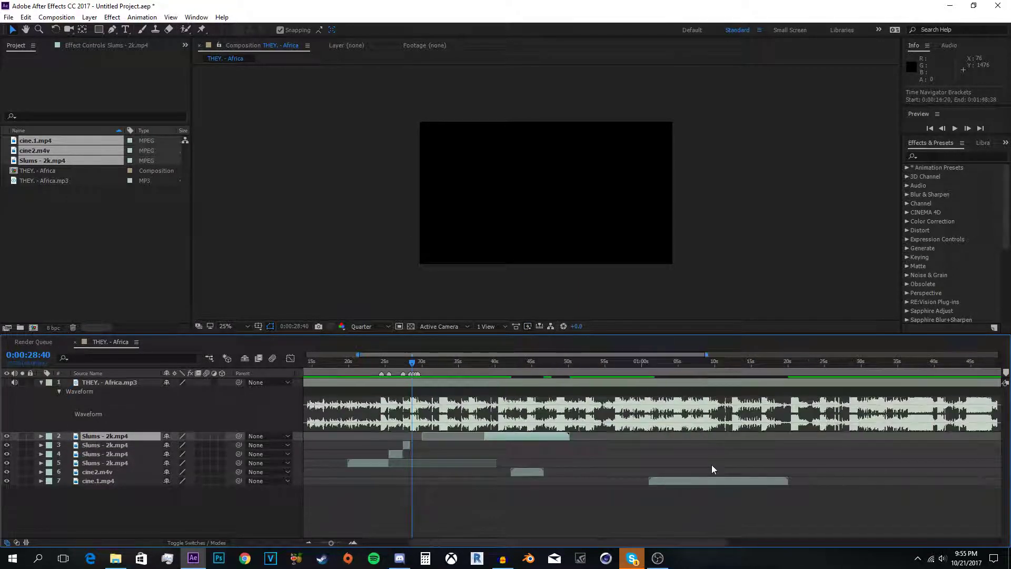
left_click_drag(524, 473, 426, 475)
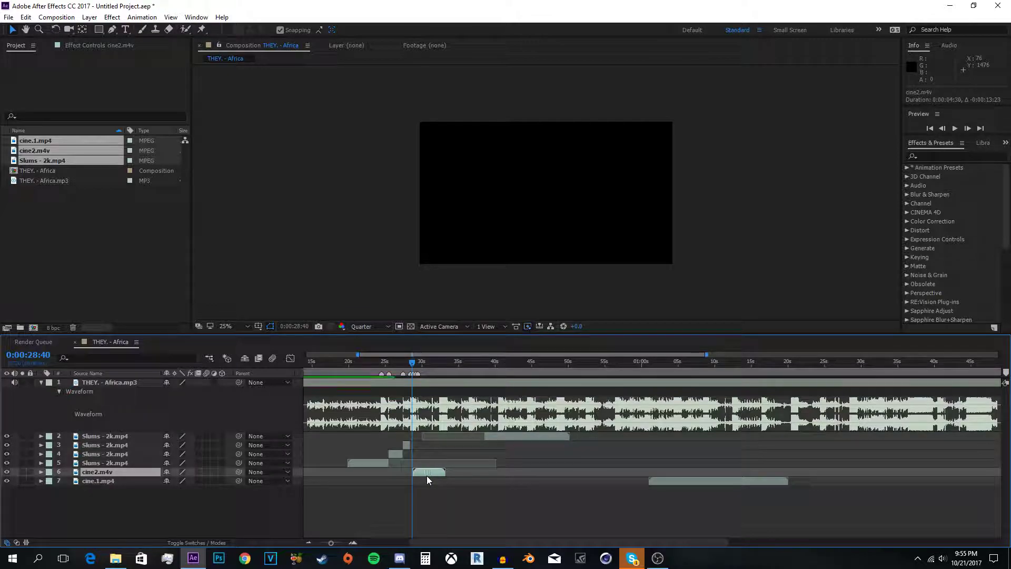
key("equal")
key("equal")
key("equal")
key("equal")
left_click(389, 362)
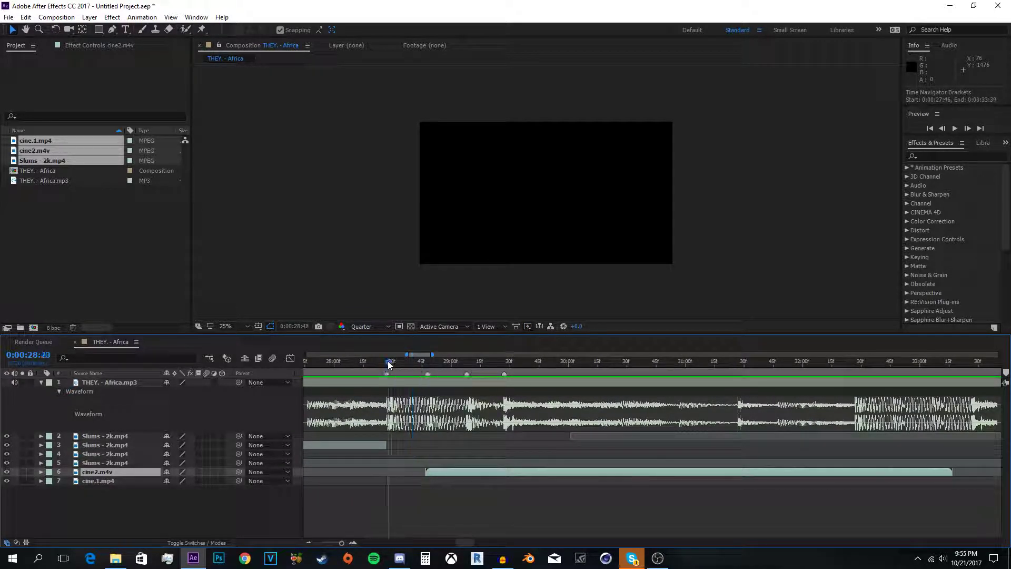
left_click_drag(388, 364, 386, 363)
left_click_drag(482, 472, 380, 474)
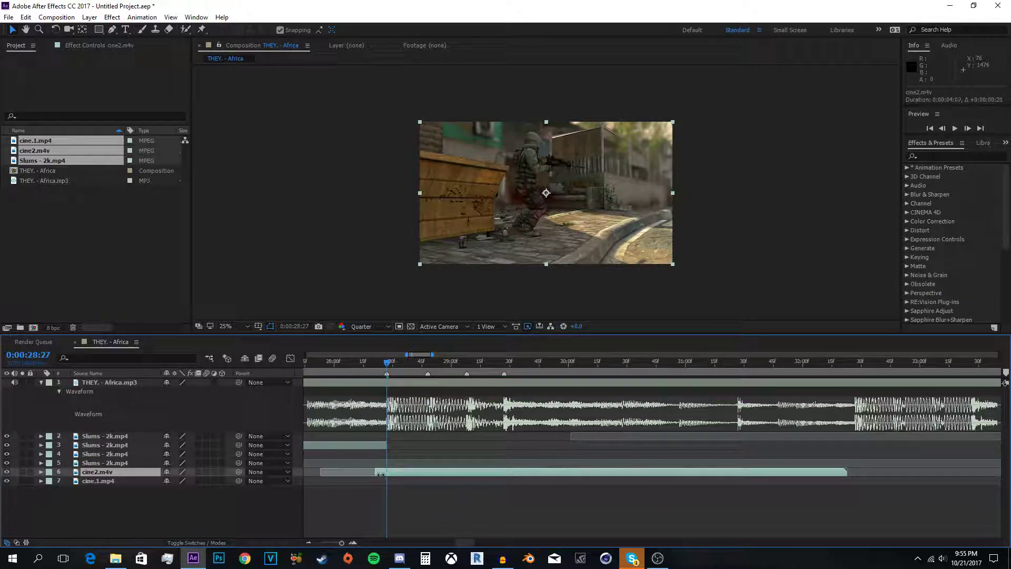
left_click(428, 364)
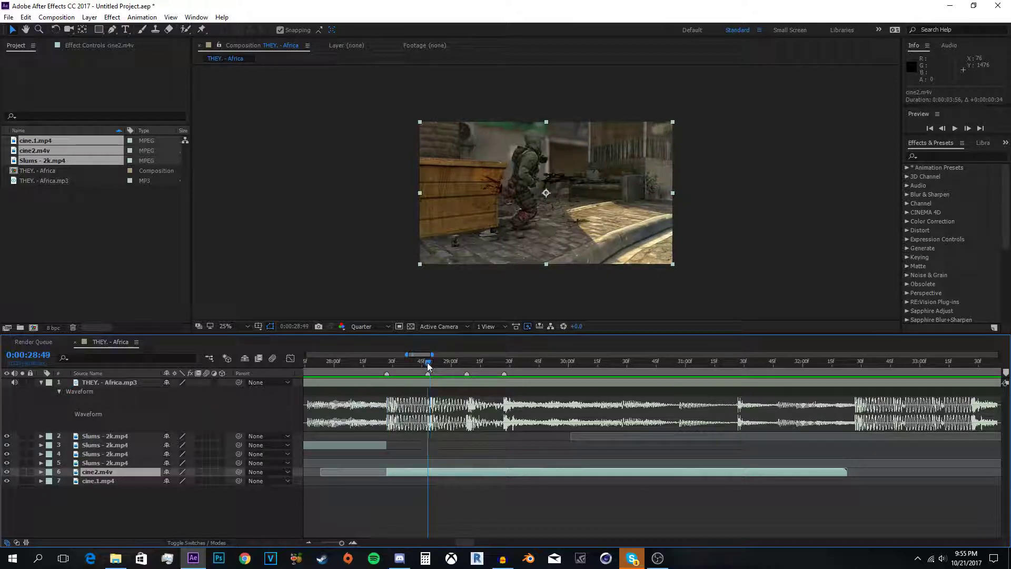
left_click_drag(846, 471, 426, 478)
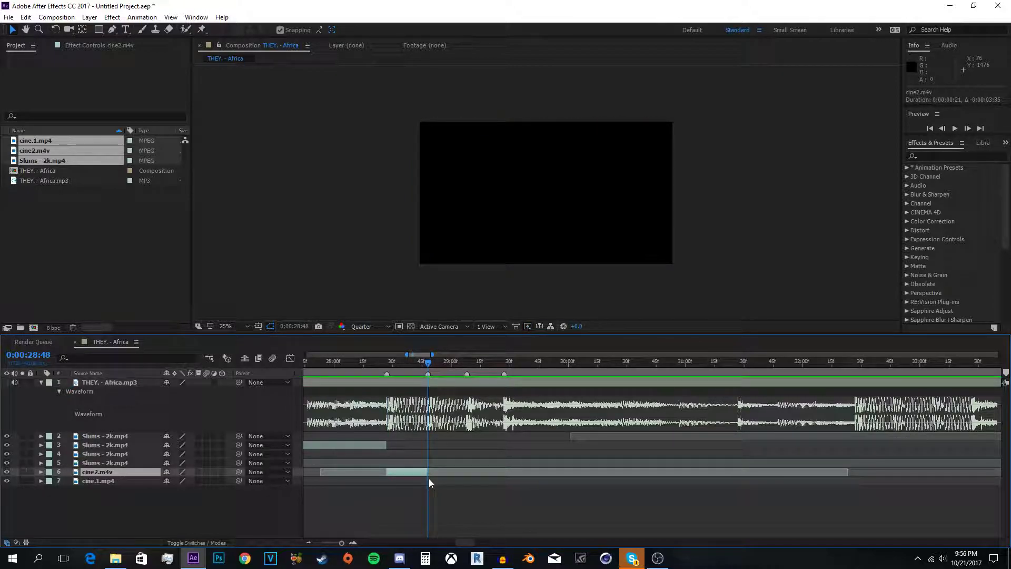
- Enable time remapping on cine2.m4v with keyframes at 28:48 and 28:27, both selected
key("ctrl+alt+t")
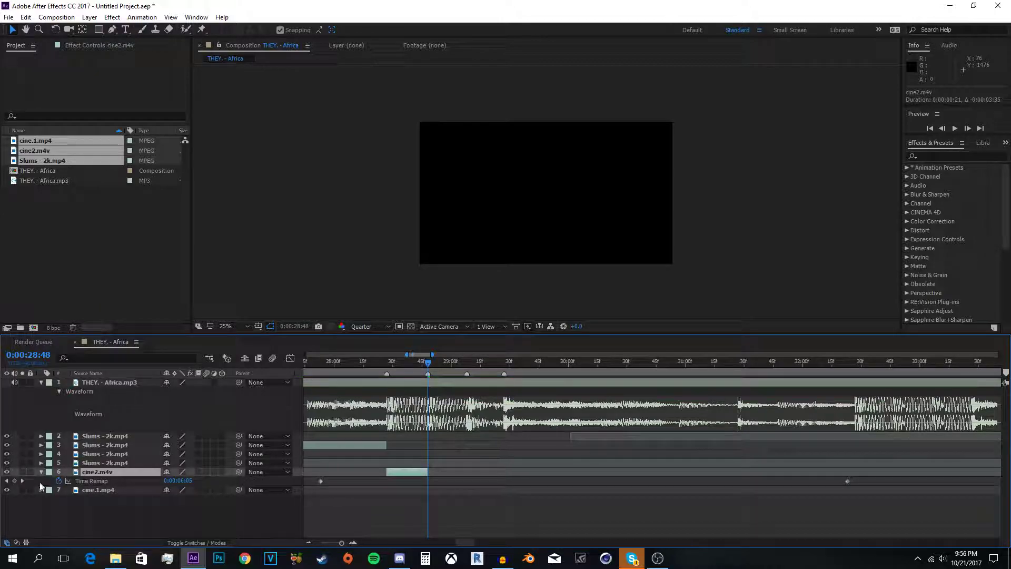
left_click(15, 481)
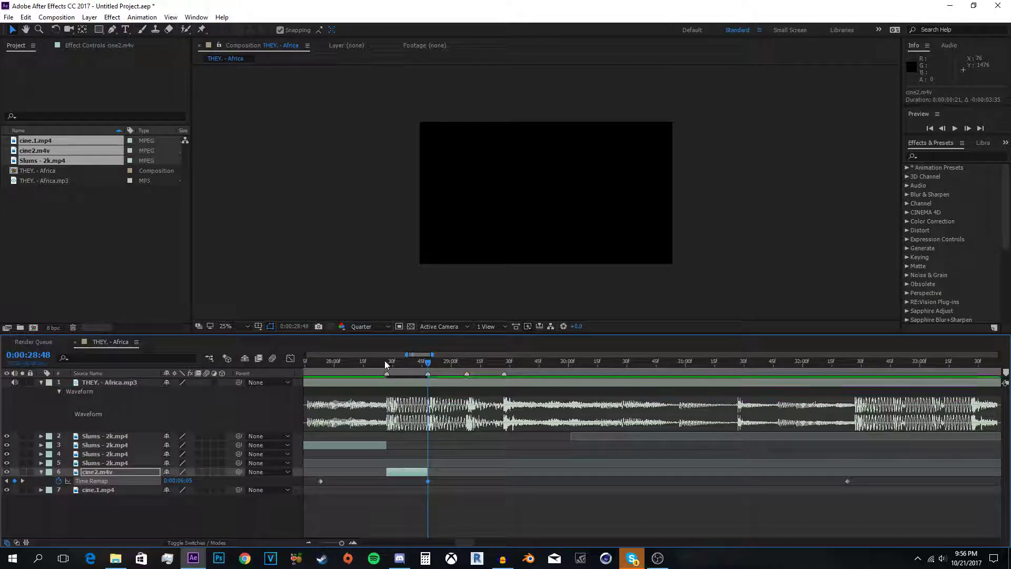
left_click(385, 361)
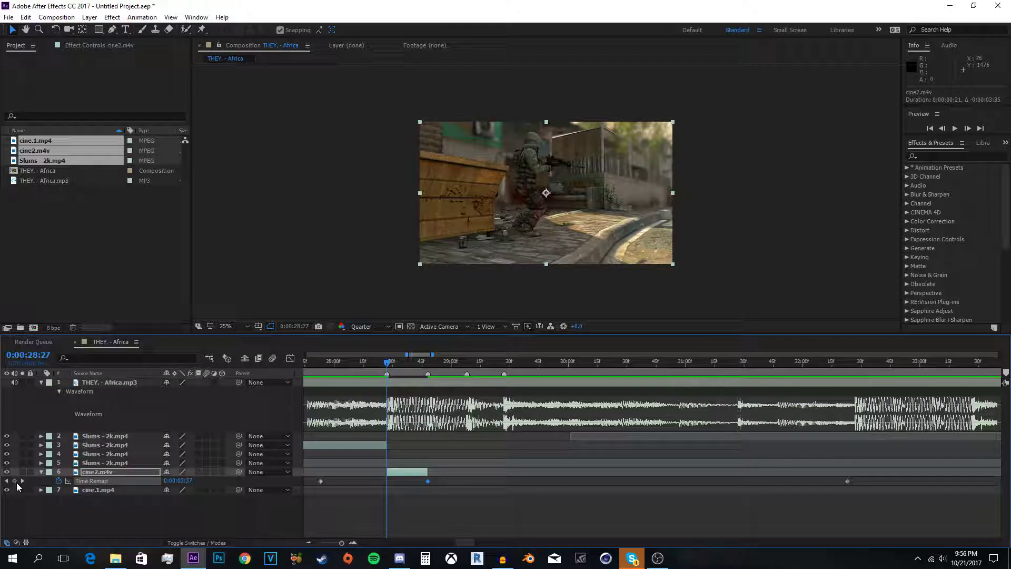
left_click(14, 481)
left_click_drag(463, 471, 376, 482)
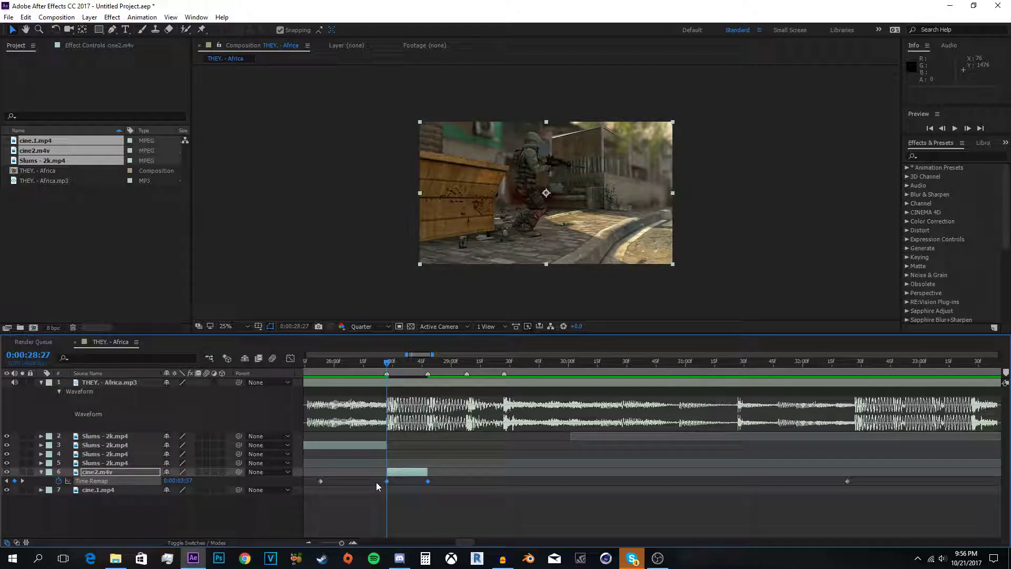
- Show the time-remap curve in the Graph Editor, Easy Ease both keyframes, and frame them
left_click(290, 359)
key("F9")
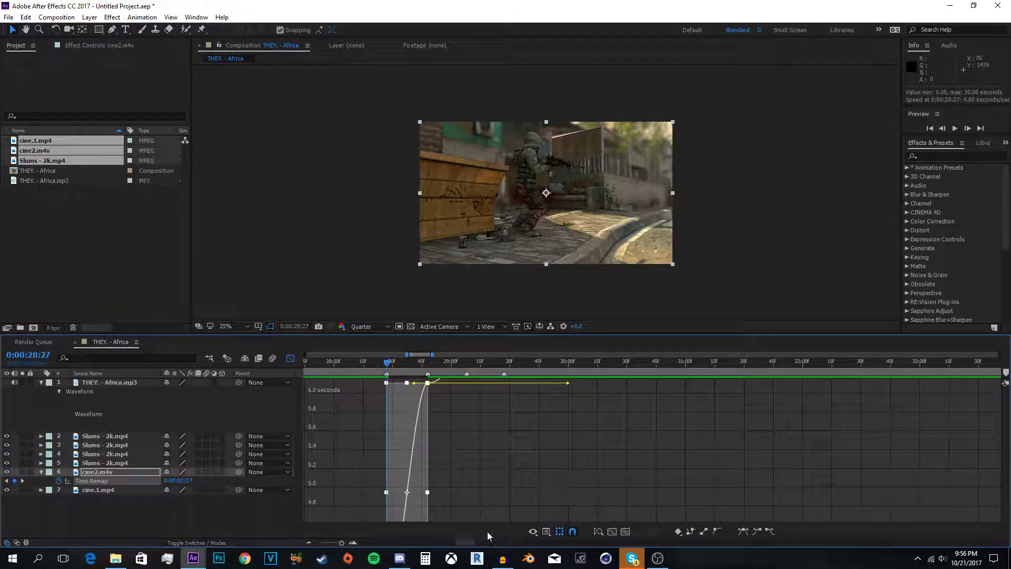
left_click(611, 532)
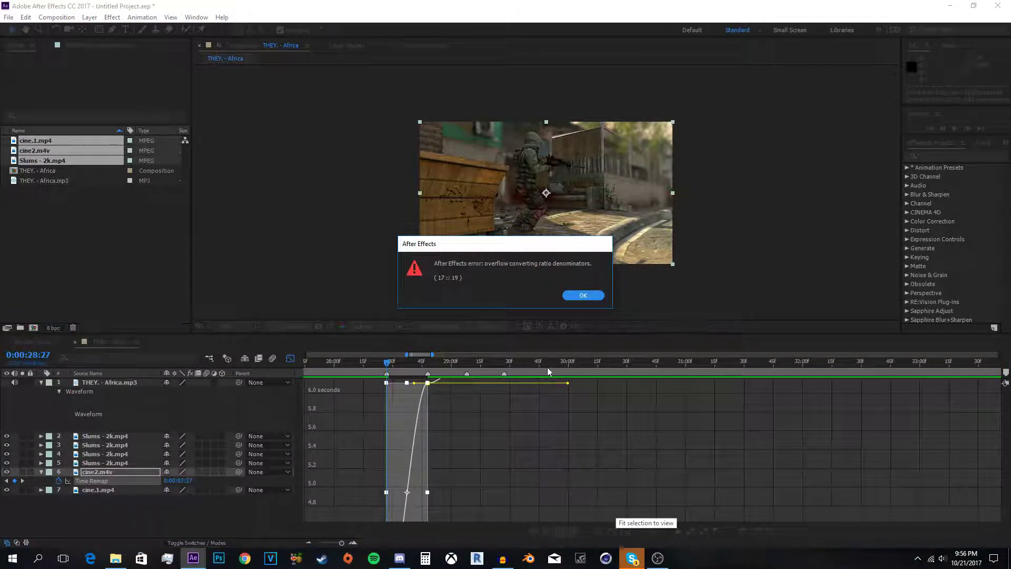
left_click(590, 296)
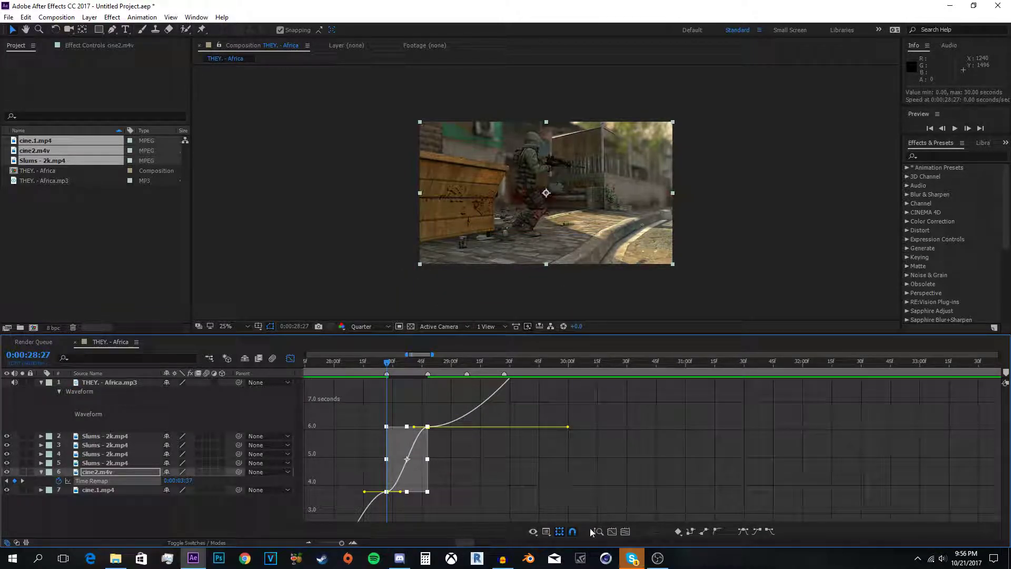
left_click(612, 533)
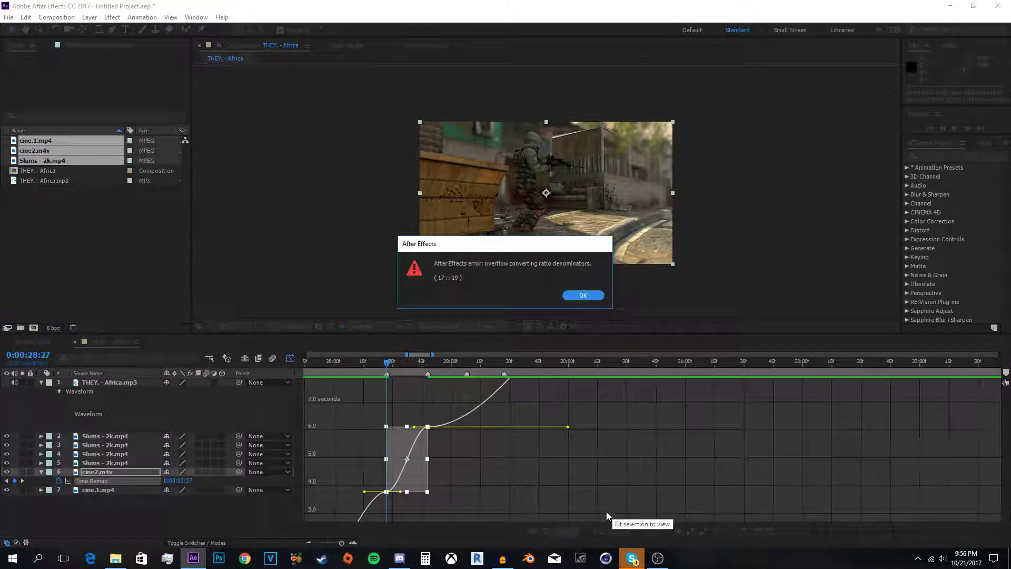
left_click(580, 293)
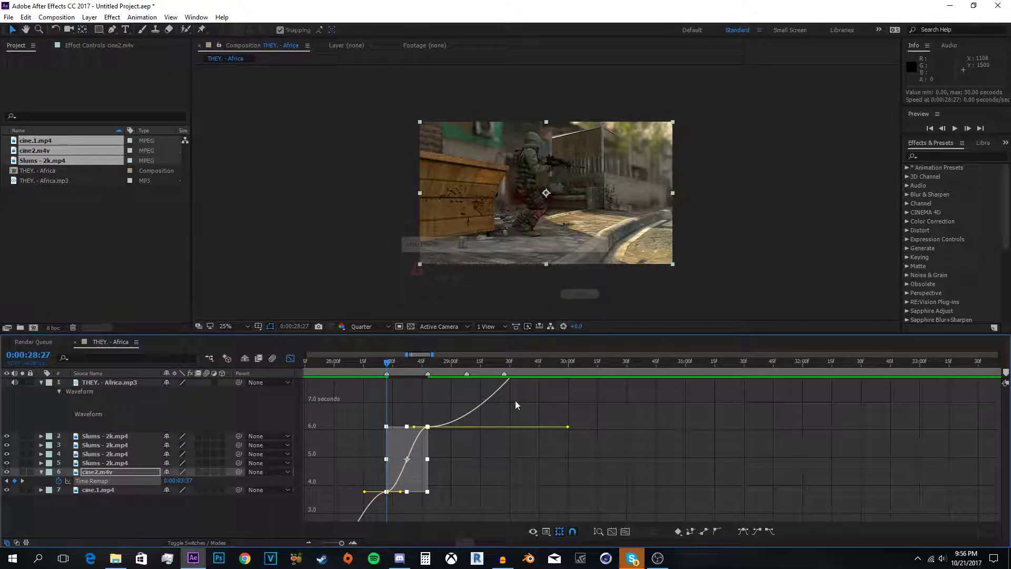
left_click(600, 531)
left_click(596, 532)
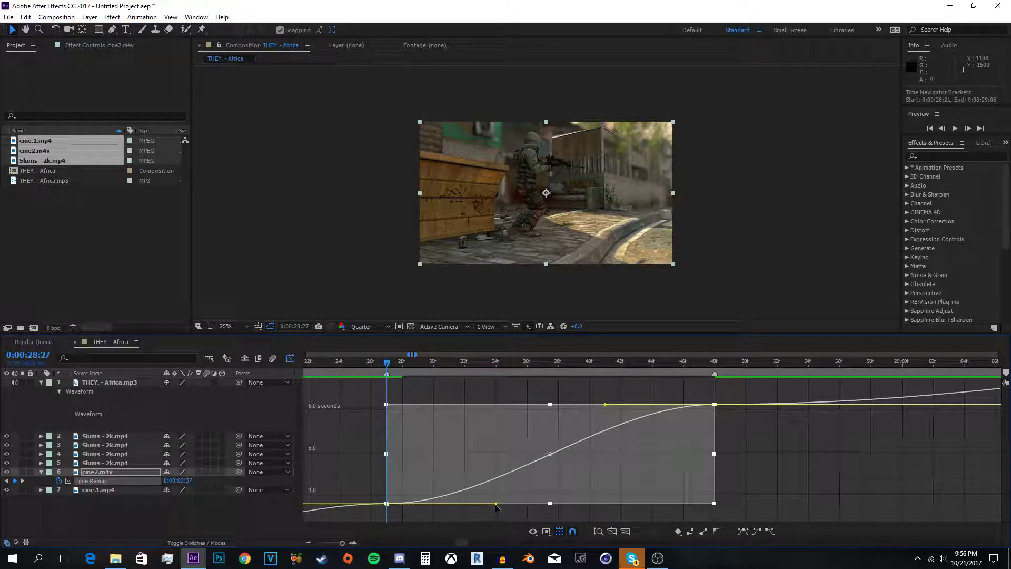
- Drag the bezier handles and reapply Easy Ease to bend the curve into an S-shaped ramp
left_click_drag(495, 506, 330, 417)
left_click_drag(608, 408, 726, 473)
scroll(680, 485, "down", 2)
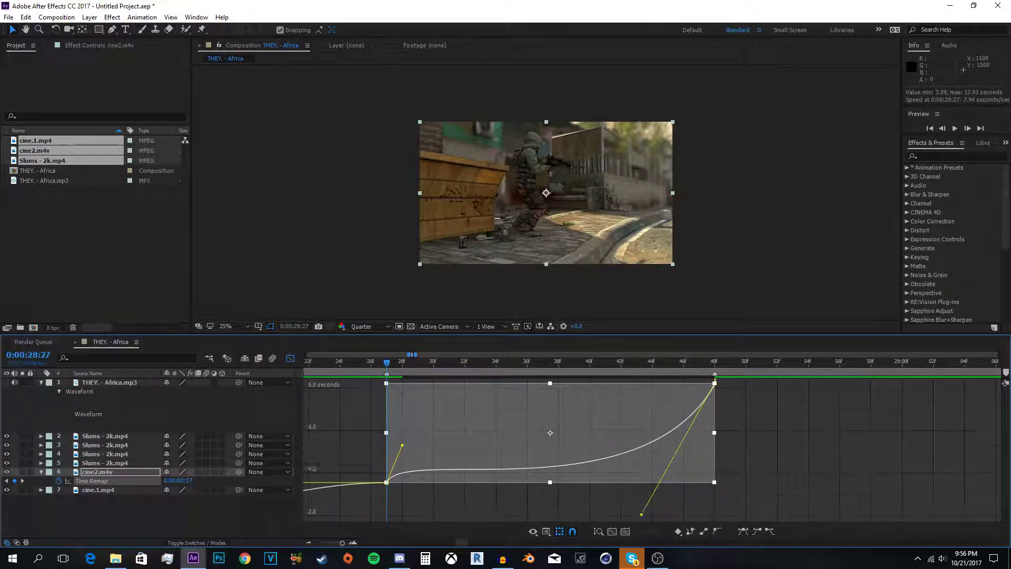
left_click_drag(642, 473, 719, 439)
key("F9")
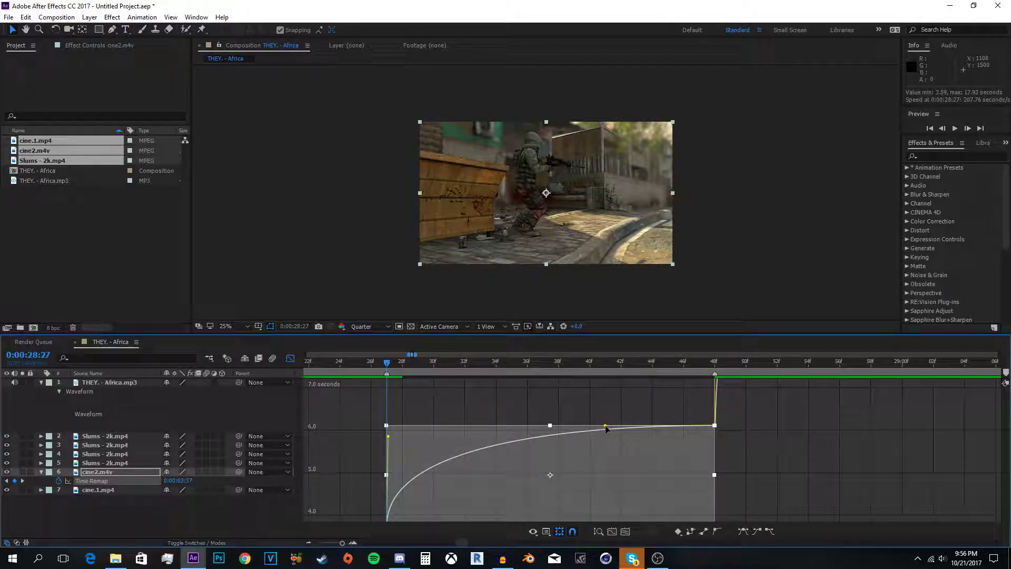
left_click_drag(605, 425, 739, 515)
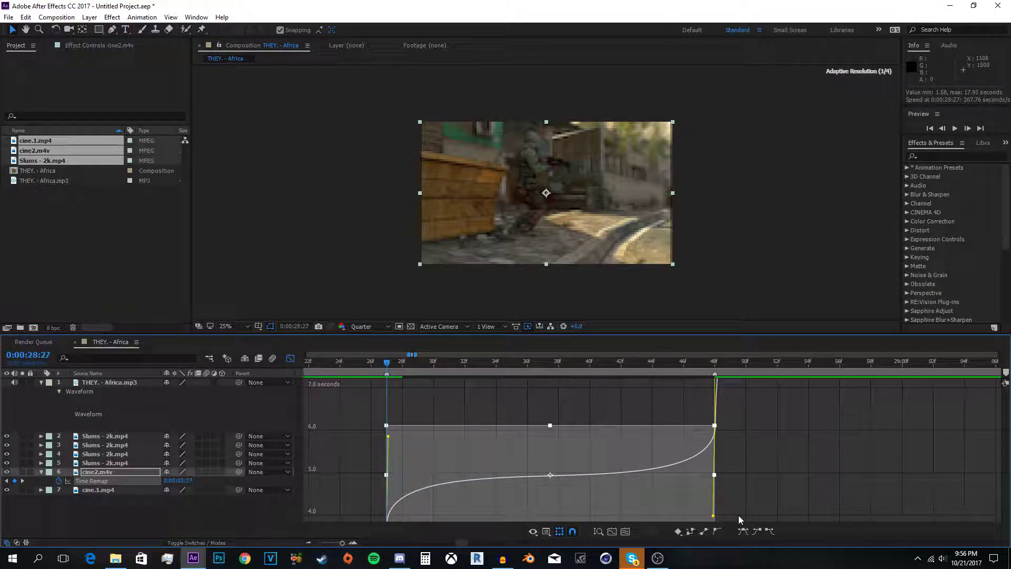
- Preview the speed ramp, then switch the Graph Editor back to layer bars
left_click(356, 361)
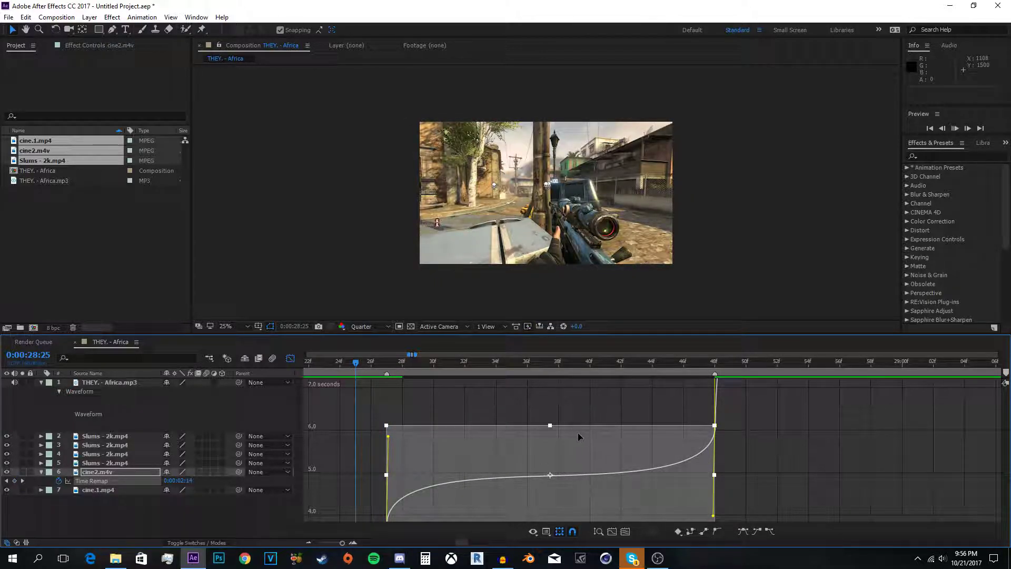
key("space")
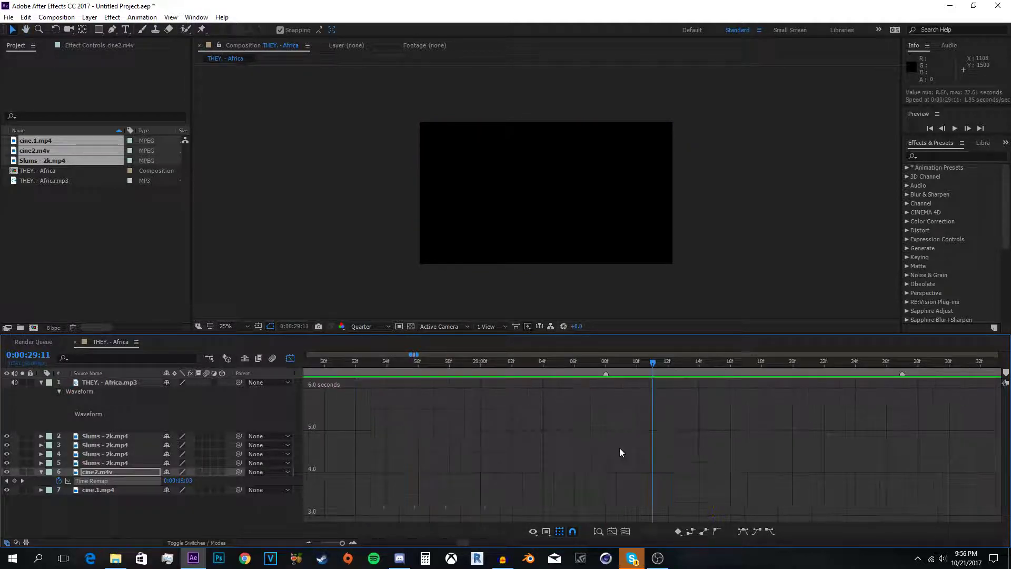
key("minus")
key("minus")
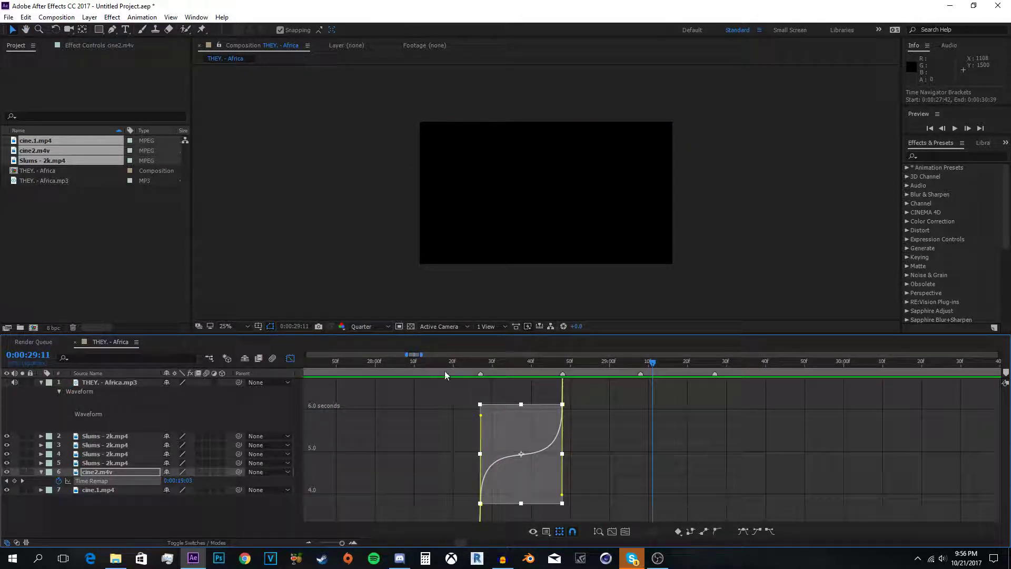
key("space")
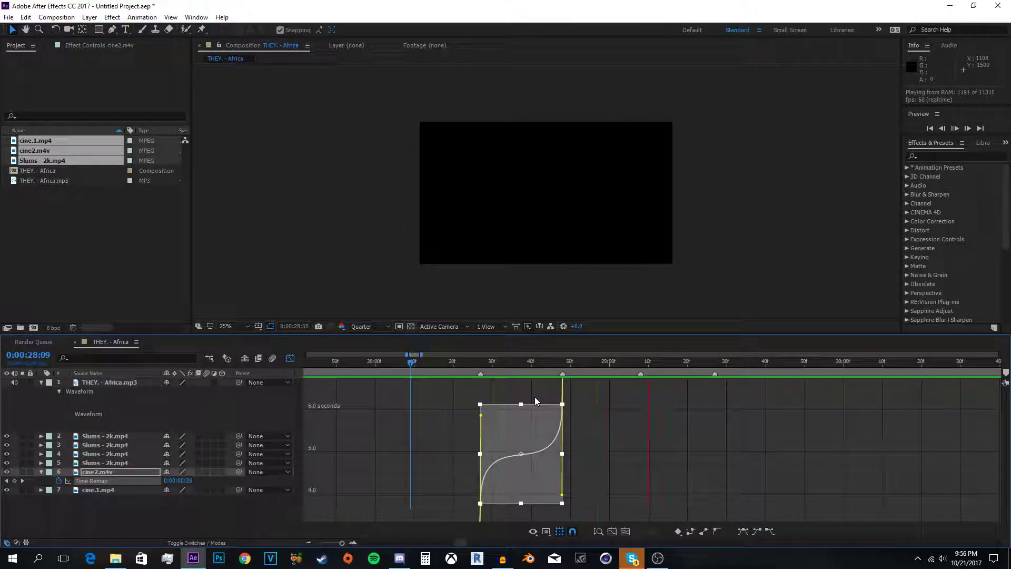
key("space")
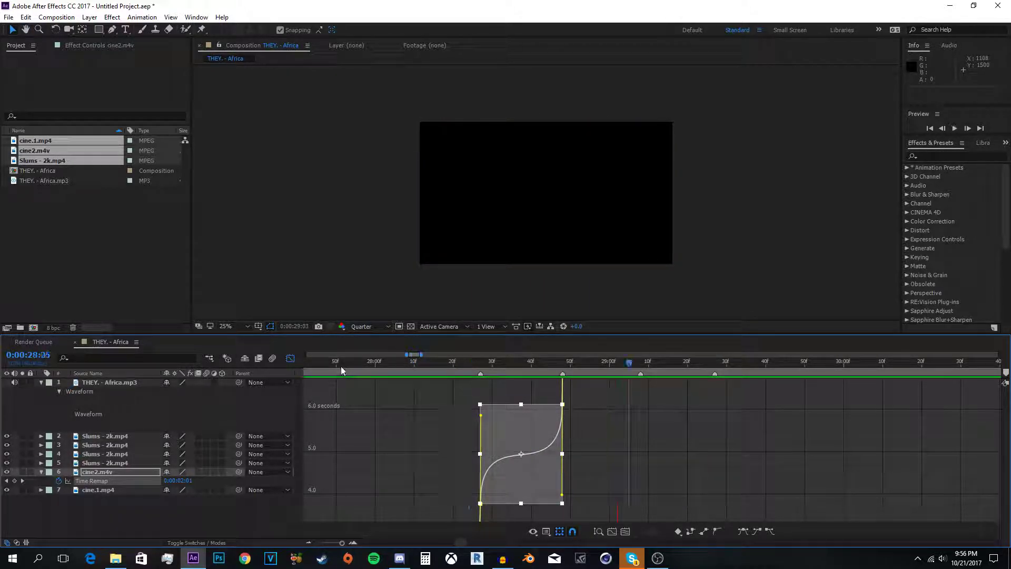
left_click(290, 358)
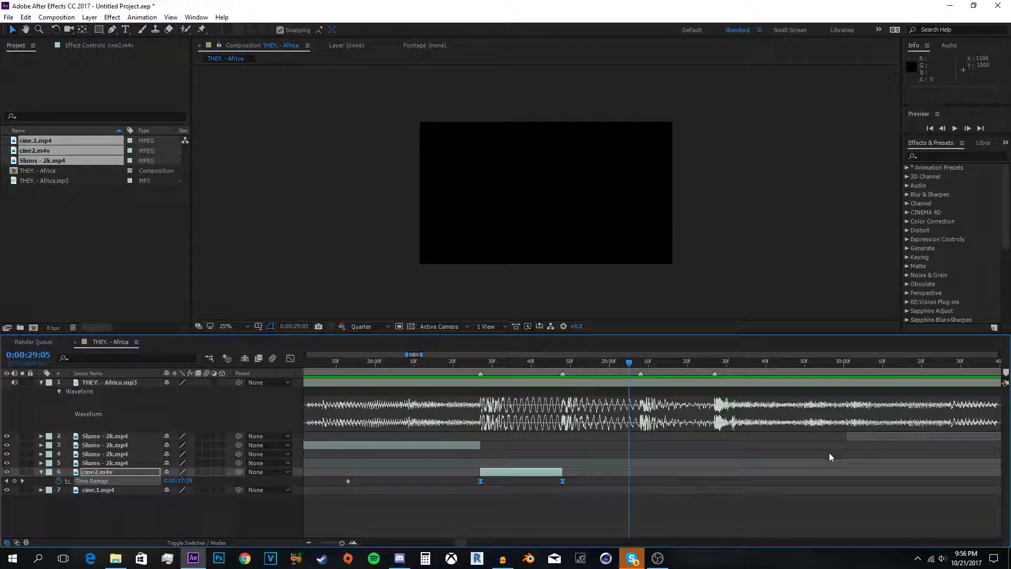
- Move the layer 2 Slums clip earlier on the timeline
scroll(831, 444, "down", 6)
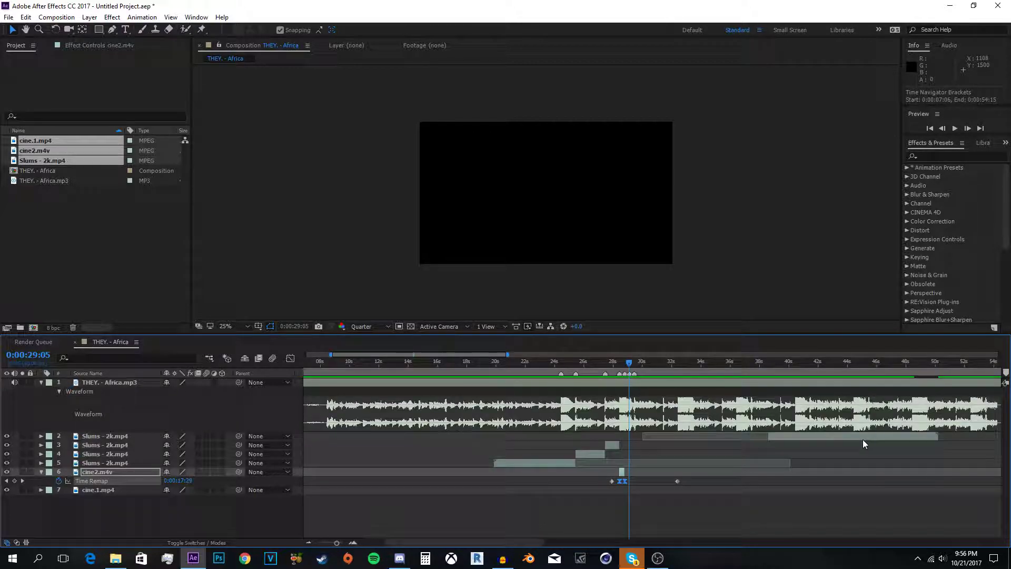
left_click_drag(860, 437, 717, 429)
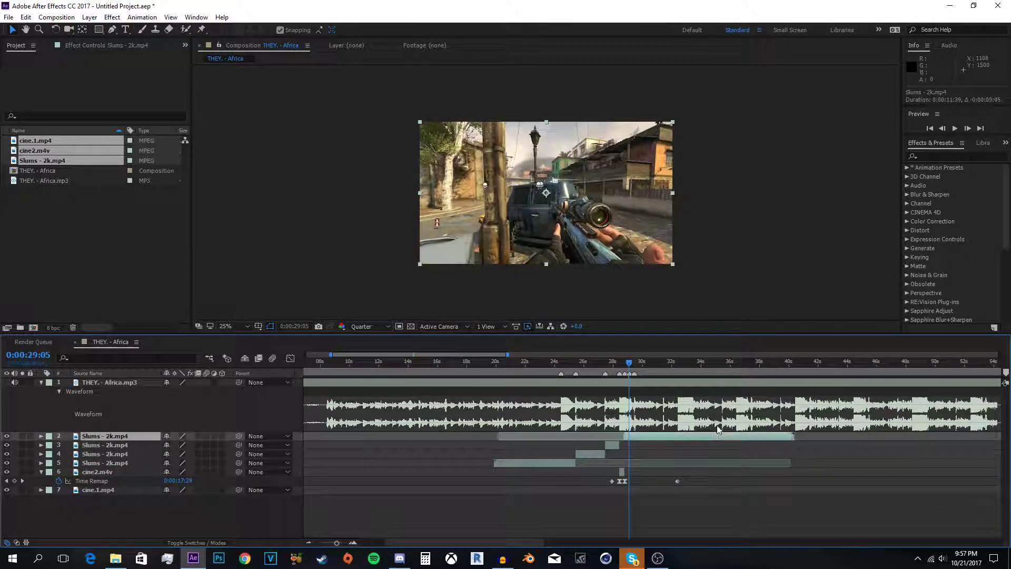
scroll(716, 425, "up", 6)
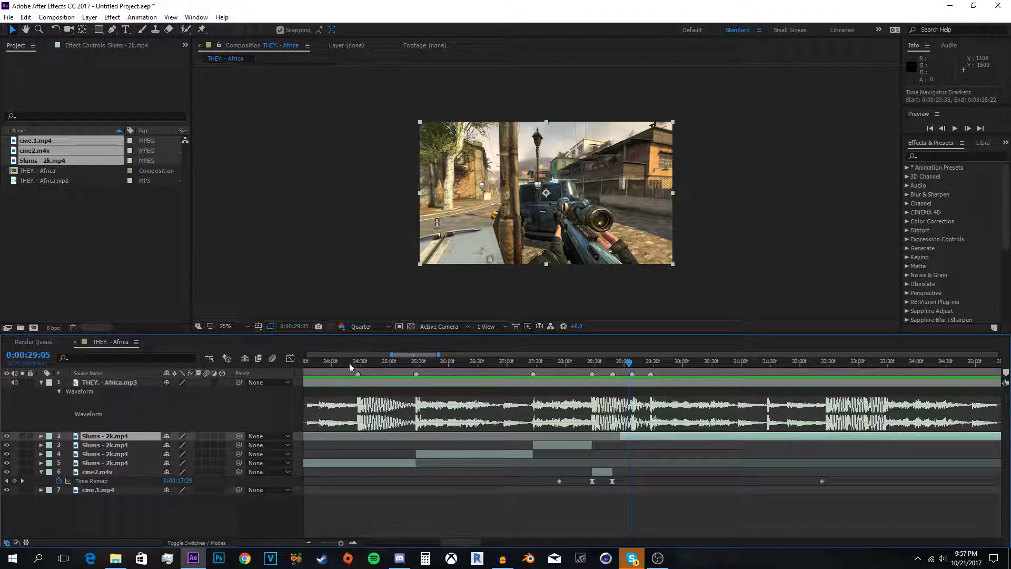
- Split the layer 5 Slums clip at about 24:28 and delete its first piece
left_click_drag(350, 364, 359, 363)
key("equal")
key("equal")
key("equal")
key("equal")
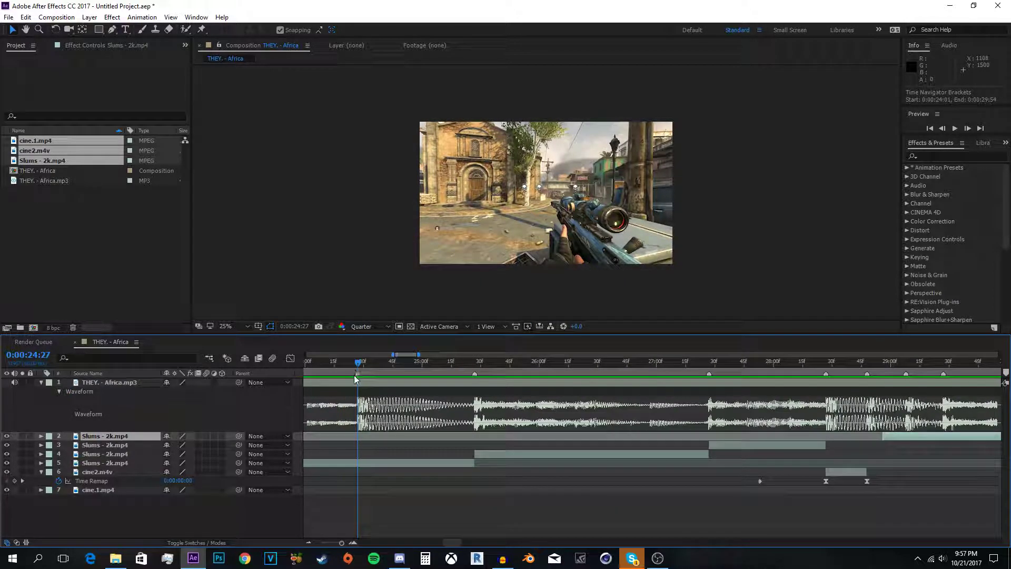
left_click(428, 463)
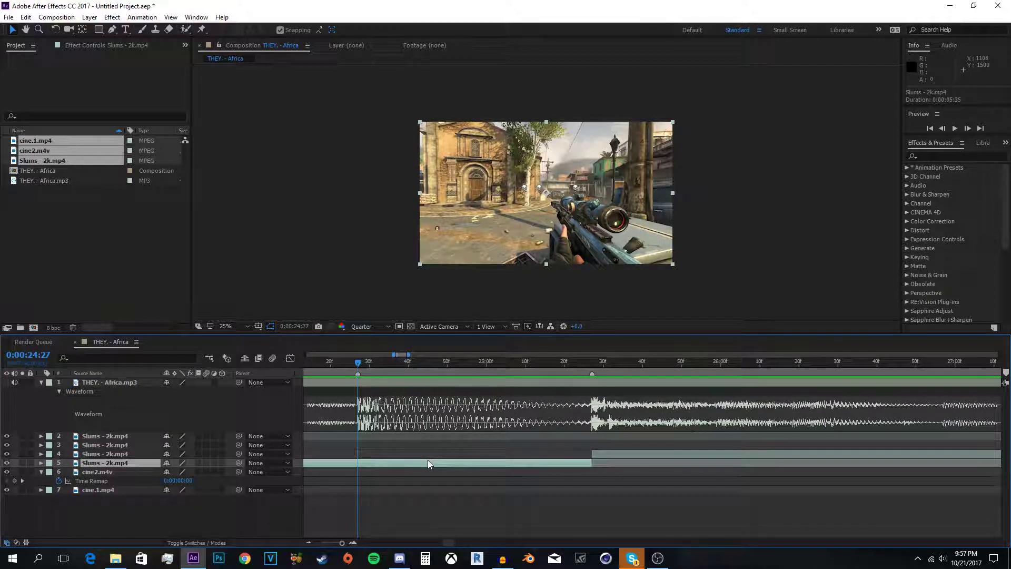
key("ctrl+shift+d")
left_click(339, 475)
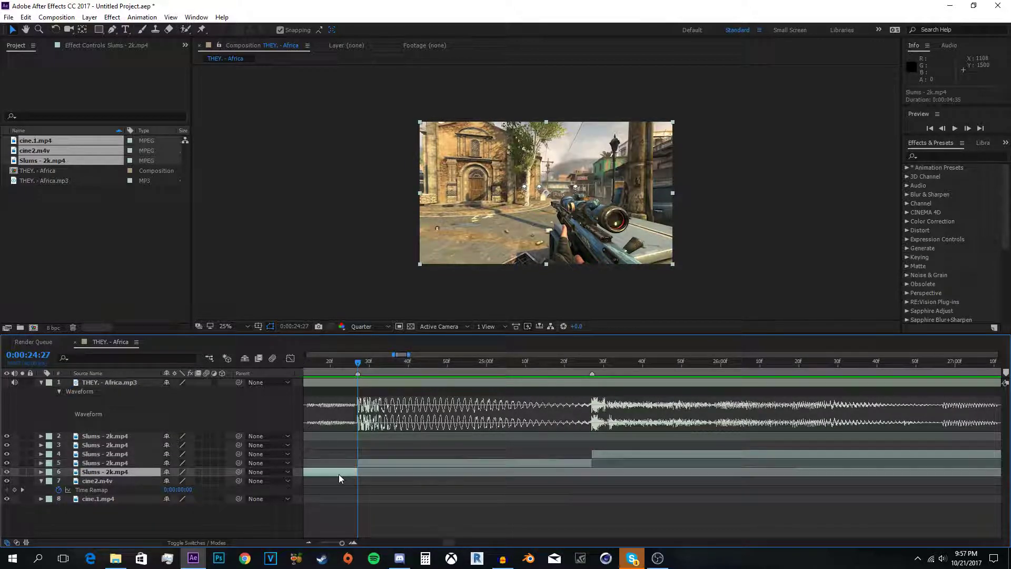
key("Delete")
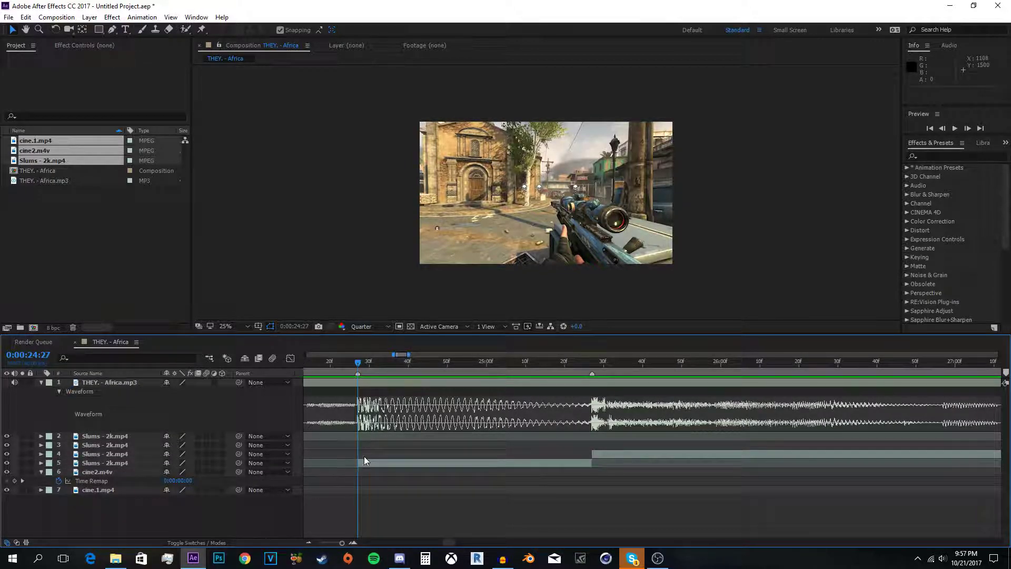
- Shift the layer 2 Slums clip later and preview from 23:42
key("minus")
key("minus")
key("minus")
key("minus")
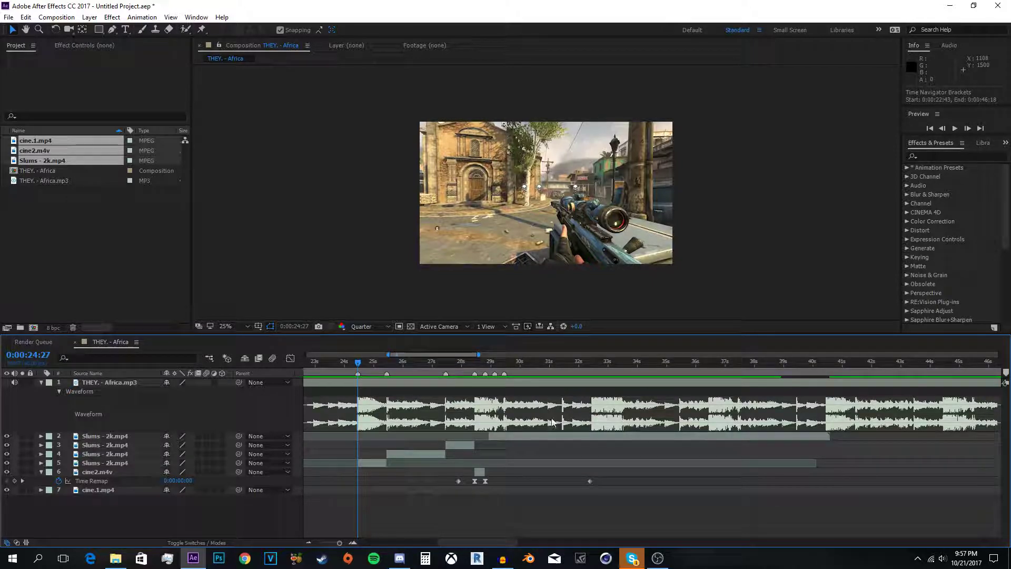
left_click_drag(533, 433, 591, 434)
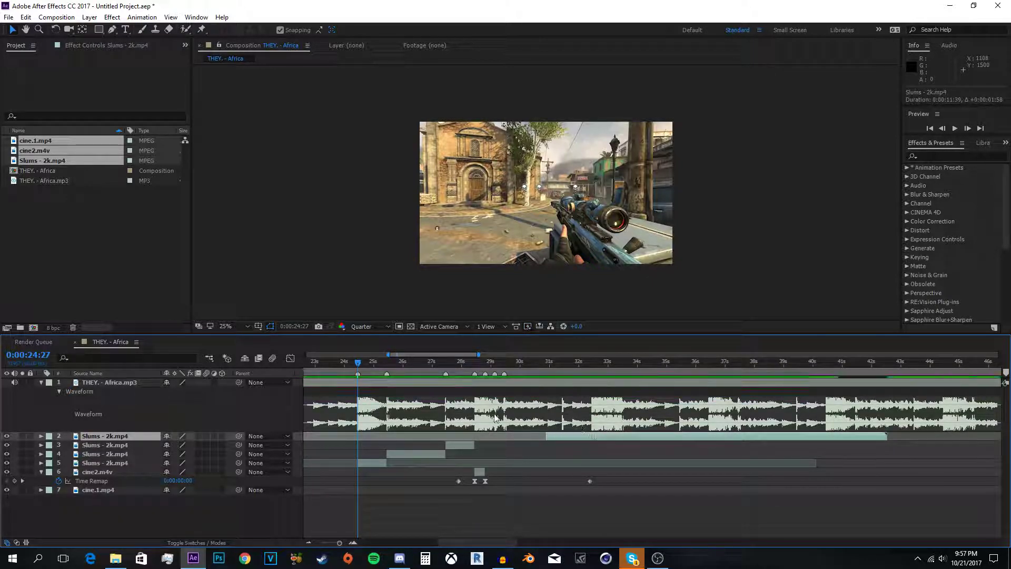
left_click(336, 368)
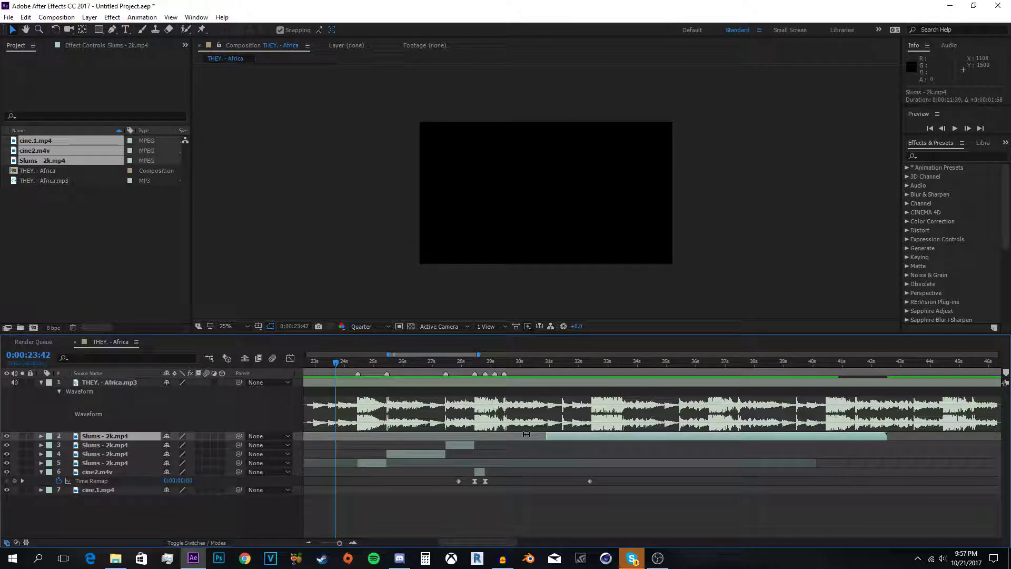
key("space")
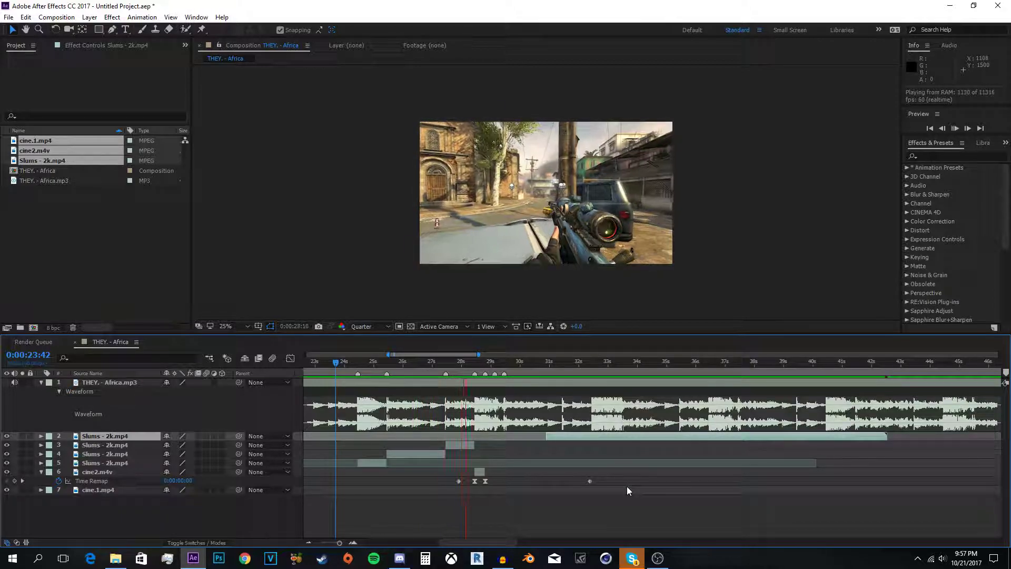
- Stop the preview and collapse cine2.m4v's Time Remap property
key("space")
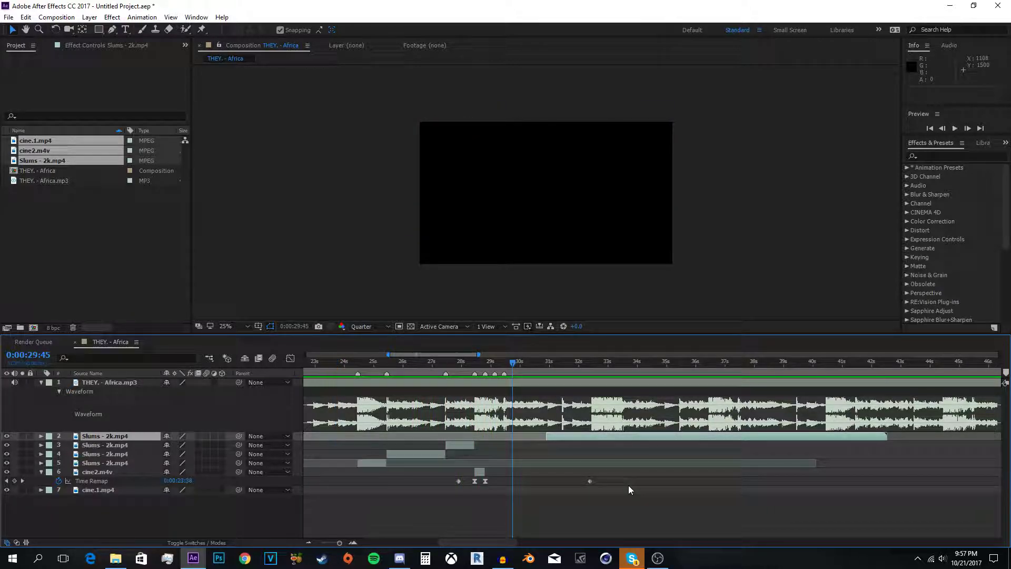
left_click(41, 472)
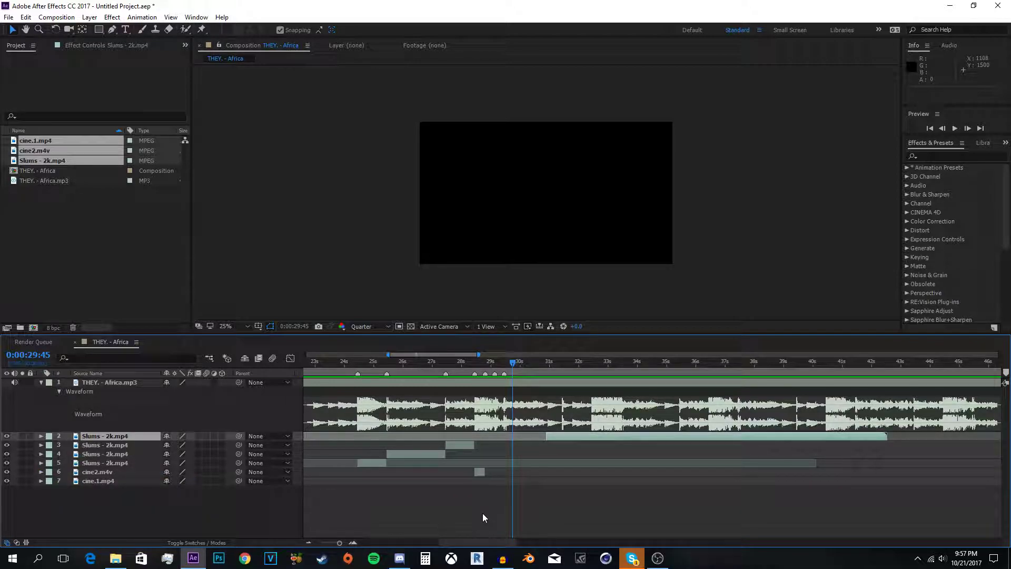